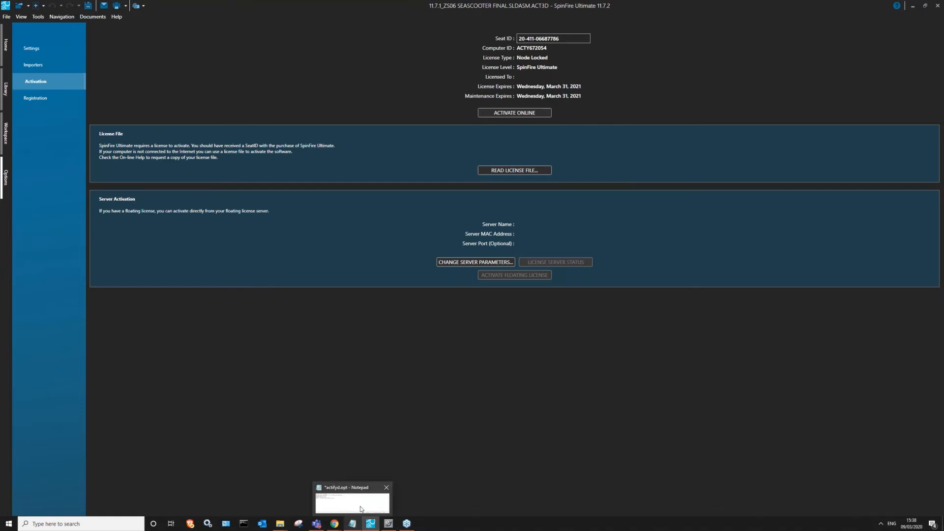
Step: Switch to the actifyd.opt file in Notepad and reposition its window beneath the Server Activation section
click(353, 523)
drag(422, 236, 409, 303)
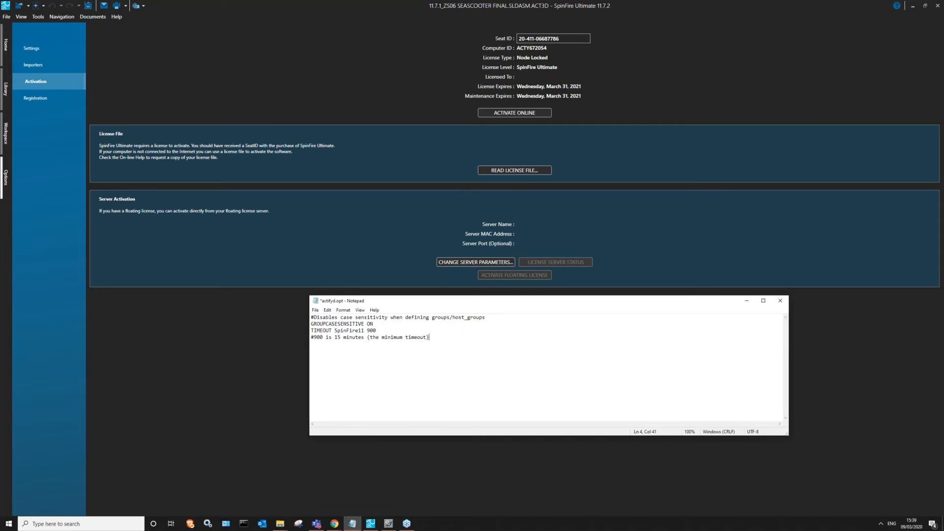
Step: Switch to LMTOOLS, move its window above the options file, and check the version information
mouse_move(388, 524)
click(394, 492)
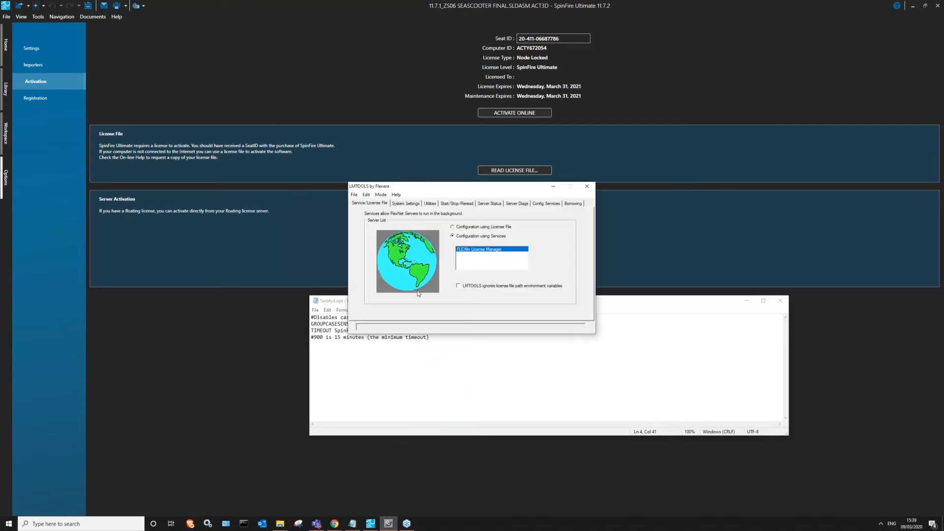
drag(403, 182, 352, 104)
click(343, 112)
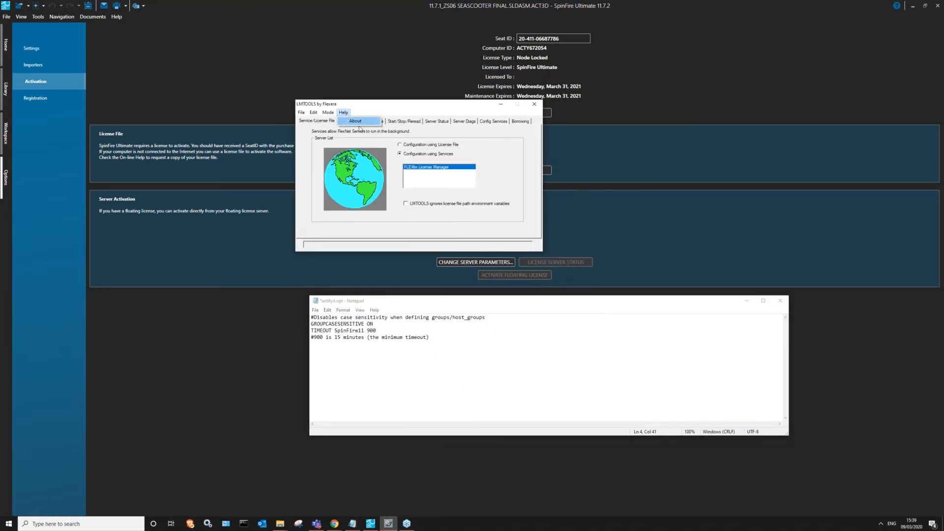
click(356, 121)
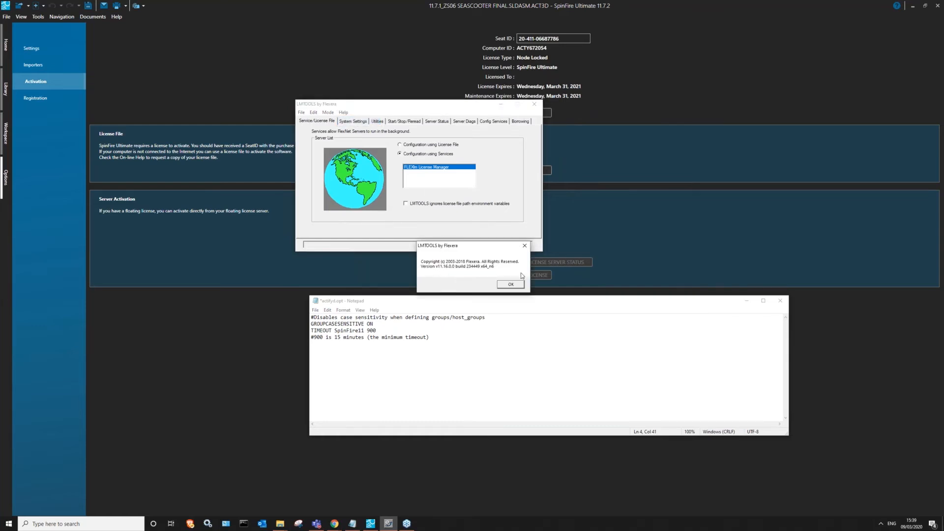
click(507, 285)
click(343, 113)
click(353, 121)
click(502, 285)
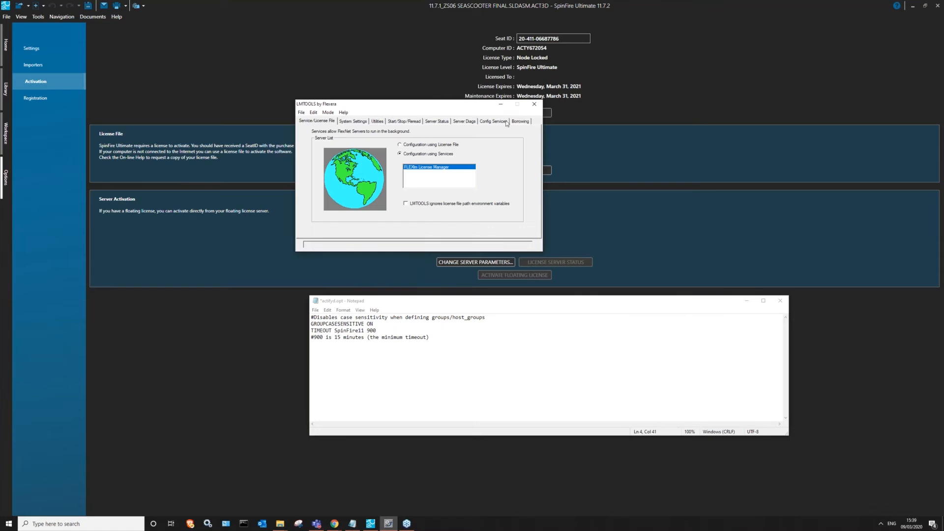
Step: Minimize LMTOOLS, return to SpinFire Ultimate, and review the Server Activation fields, especially the optional server port
click(501, 104)
click(657, 251)
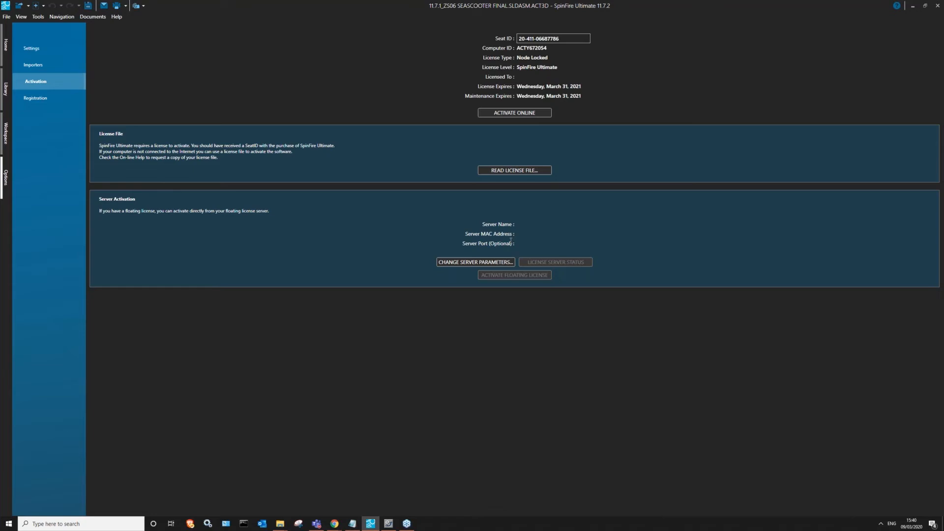
drag(478, 242, 496, 246)
click(516, 216)
drag(477, 244, 498, 244)
click(501, 244)
Step: Open the general application settings and examine the available interface themes
click(32, 51)
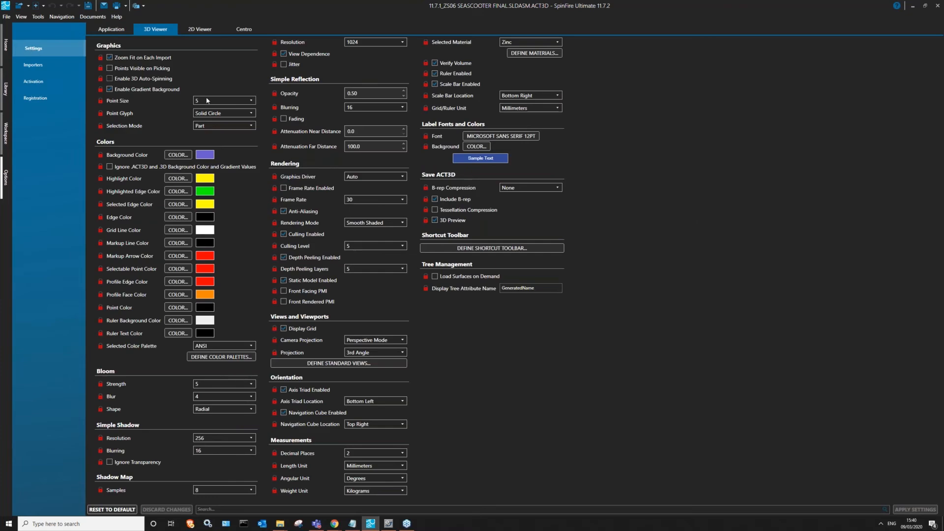
click(107, 31)
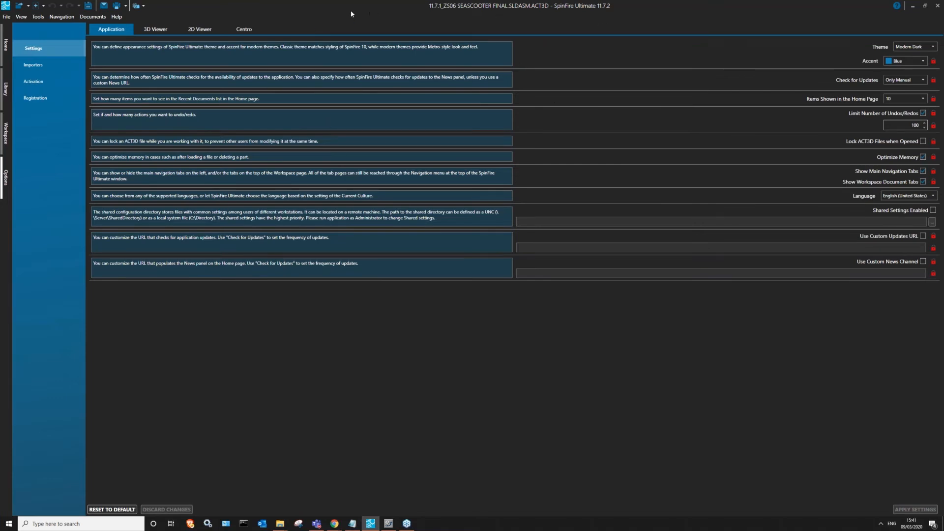
click(910, 47)
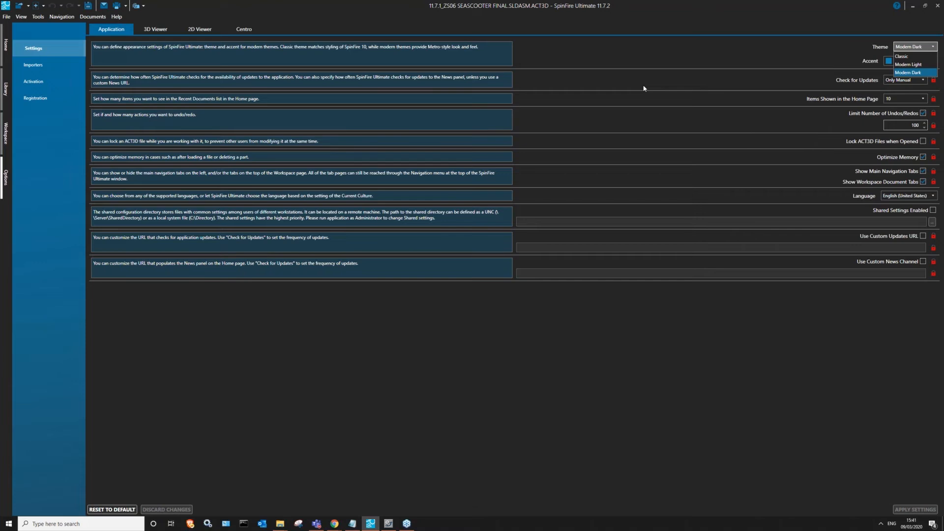
click(857, 51)
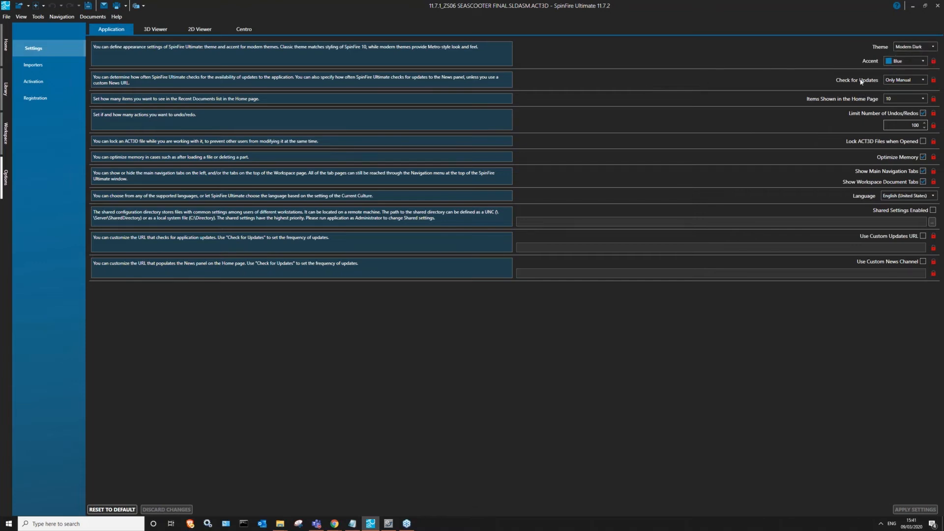
Step: Examine the update-check frequency choices and find the command for checking updates manually
click(890, 80)
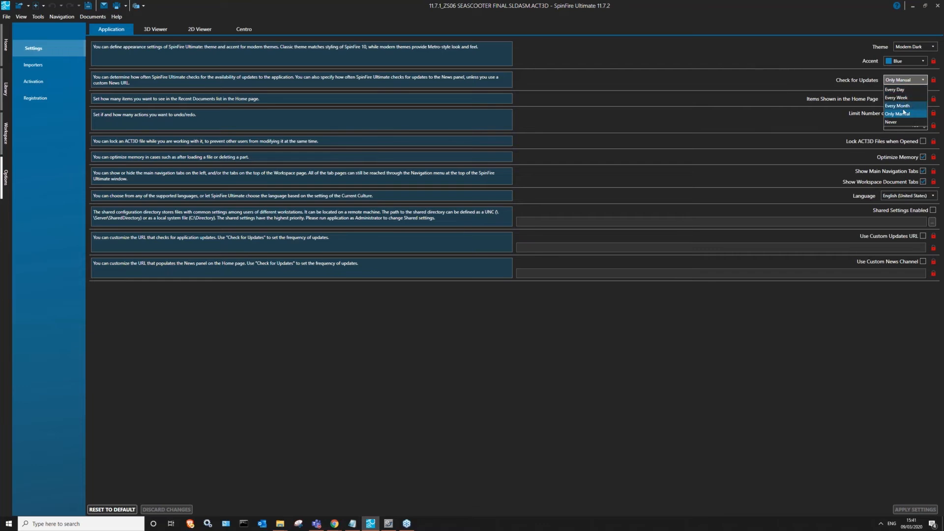
click(395, 60)
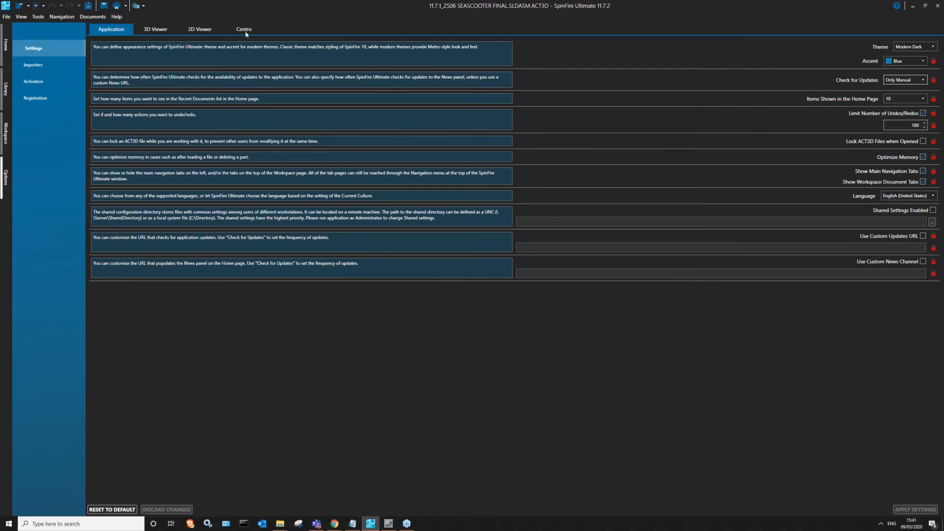
click(118, 17)
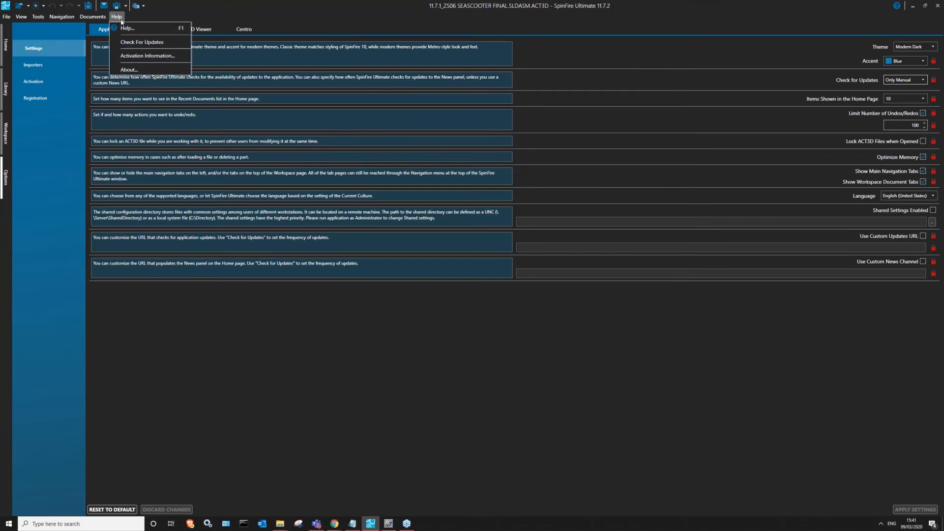
click(226, 11)
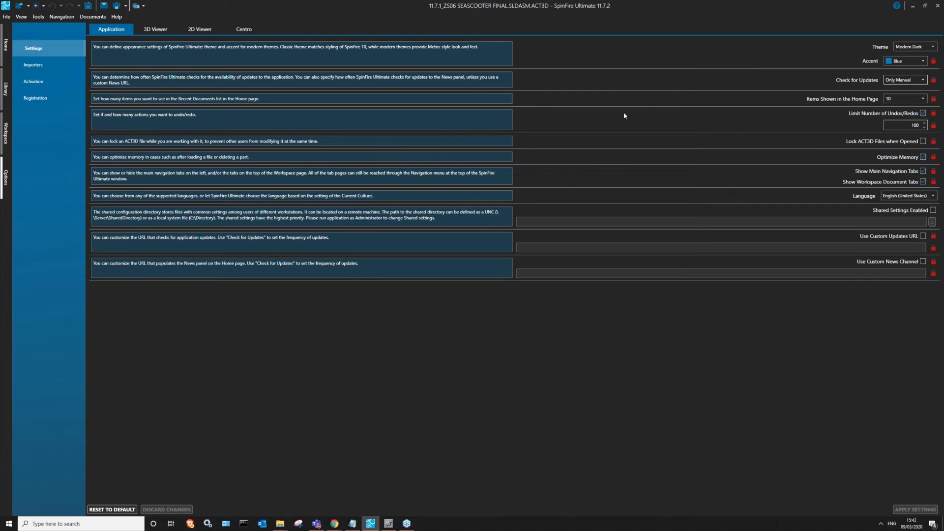
Step: Open the material definitions from the 3D Viewer settings and review the listed materials and densities
click(143, 31)
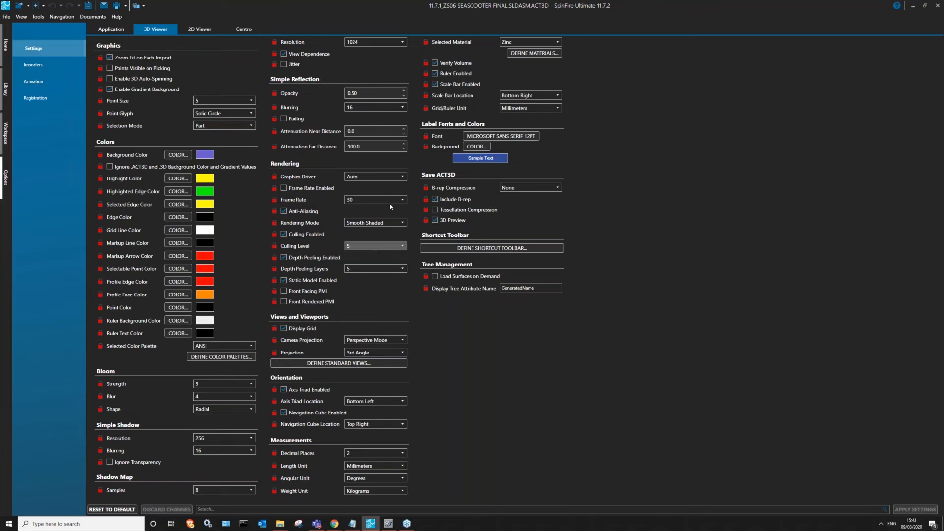
click(527, 57)
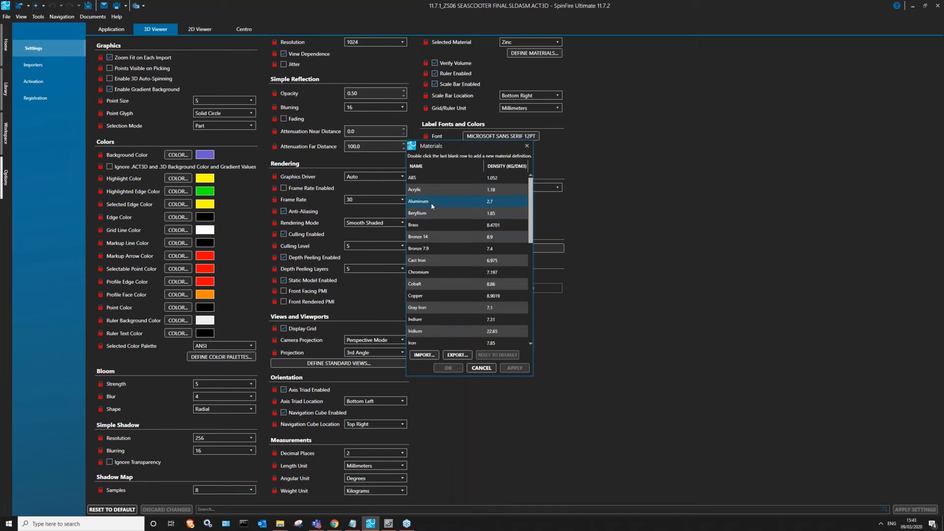
scroll(462, 251, down, 2)
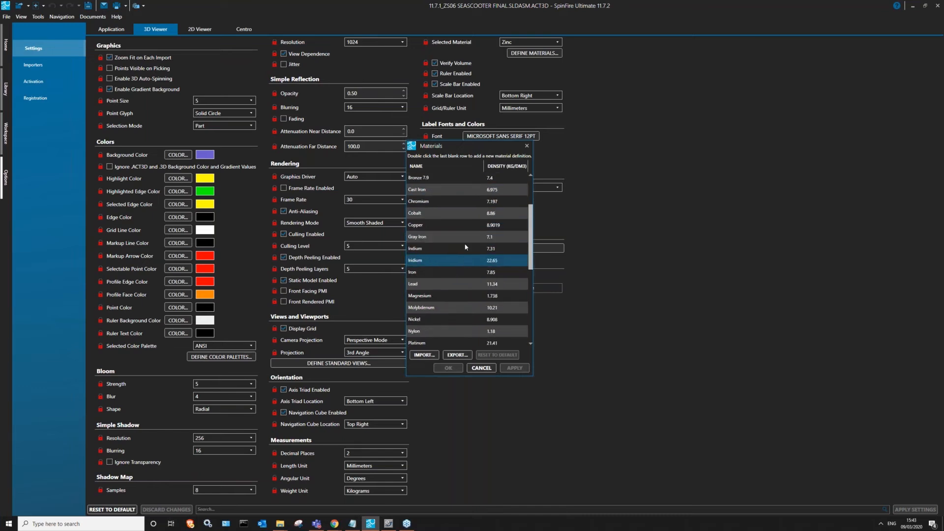
scroll(451, 201, down, 3)
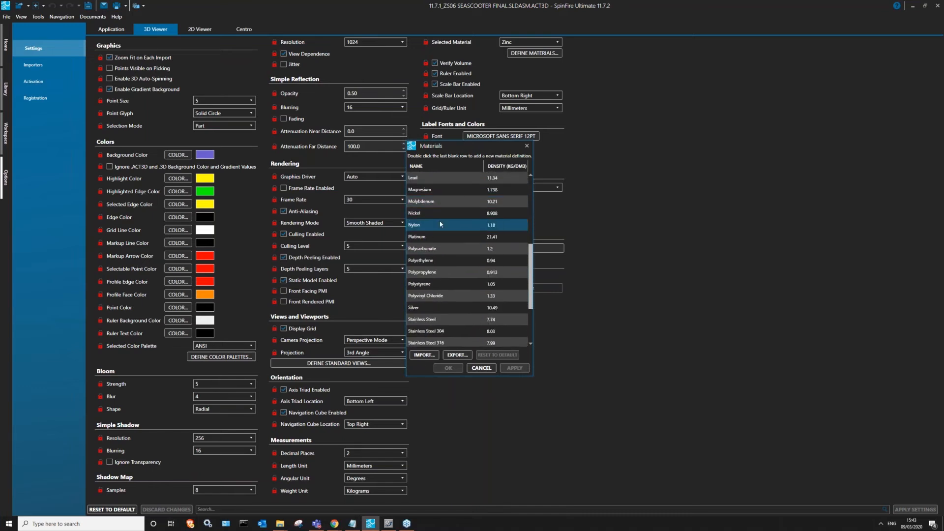
scroll(490, 285, down, 2)
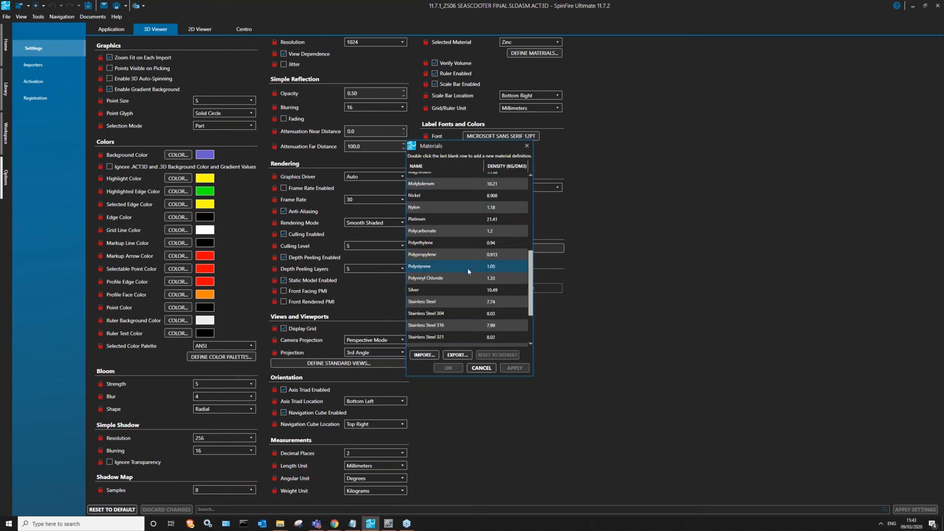
Step: Try editing the polypropylene density and adding a new material definition, then discard the changes
double_click(500, 219)
text(3)
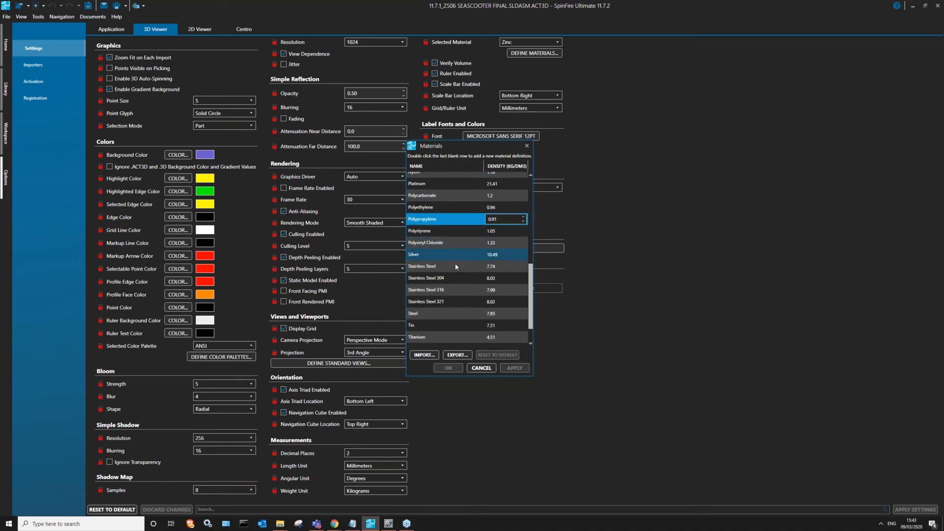
scroll(456, 263, down, 1)
double_click(424, 341)
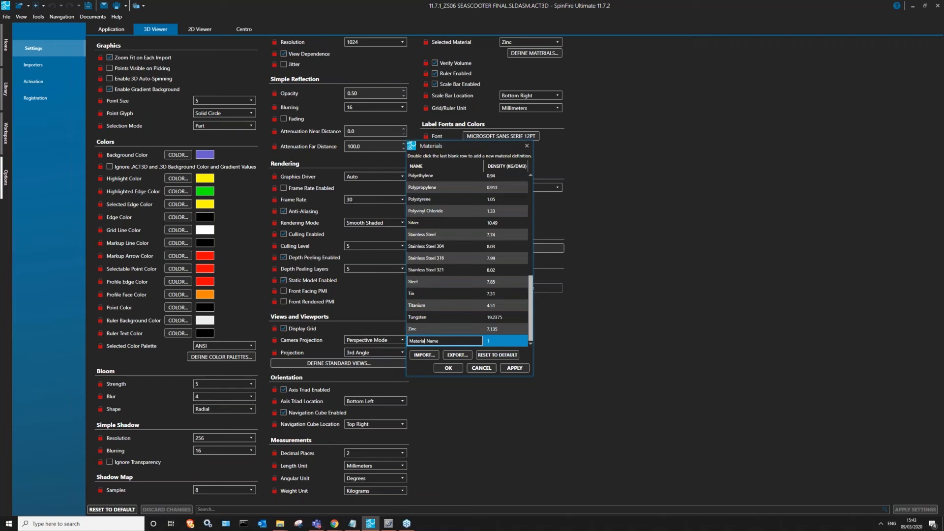
key(Tab)
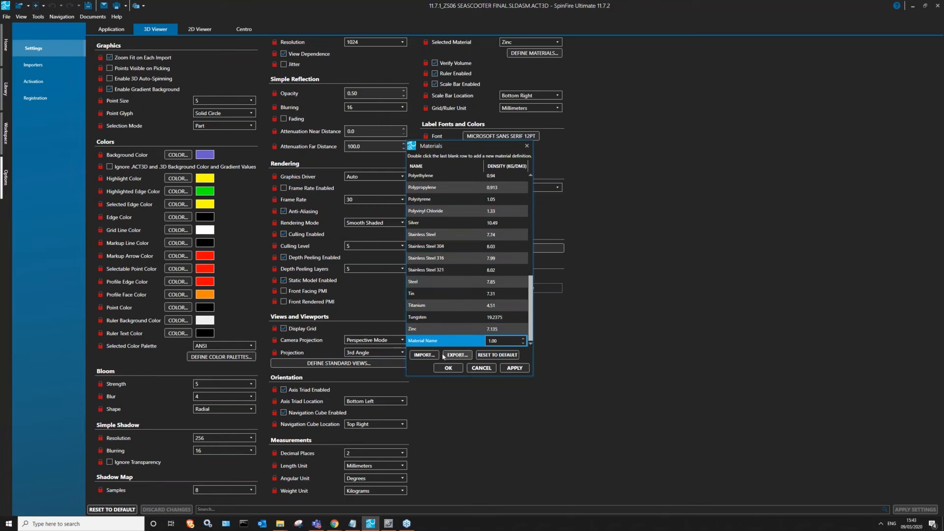
click(474, 369)
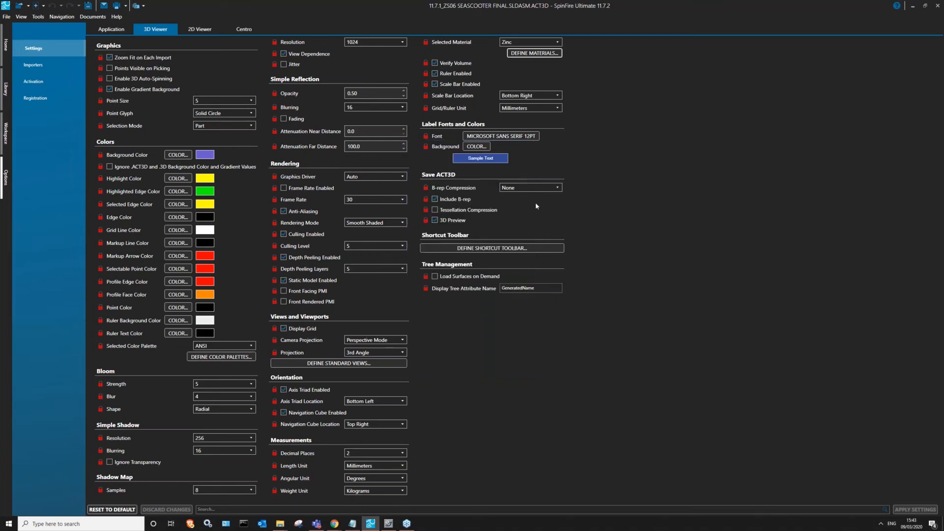
Step: Try adding the first five Advanced Measurements tools to the shortcut toolbar and toggling Show On Load, then close without saving
click(477, 249)
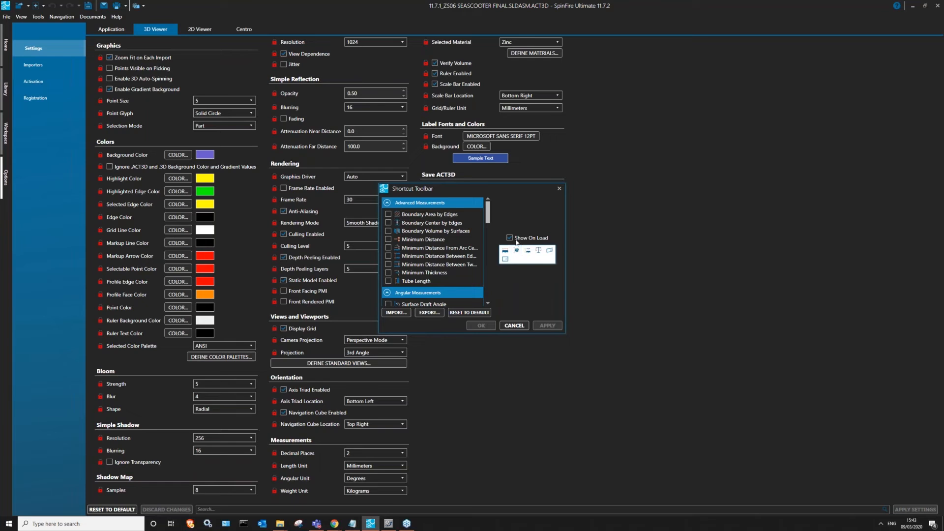
click(388, 223)
click(388, 214)
click(388, 231)
click(388, 240)
click(388, 248)
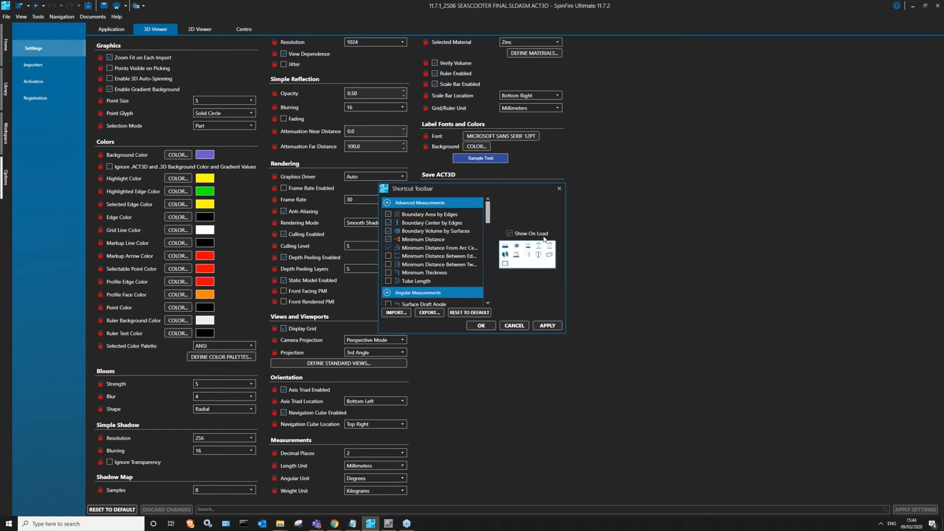
click(510, 233)
click(509, 327)
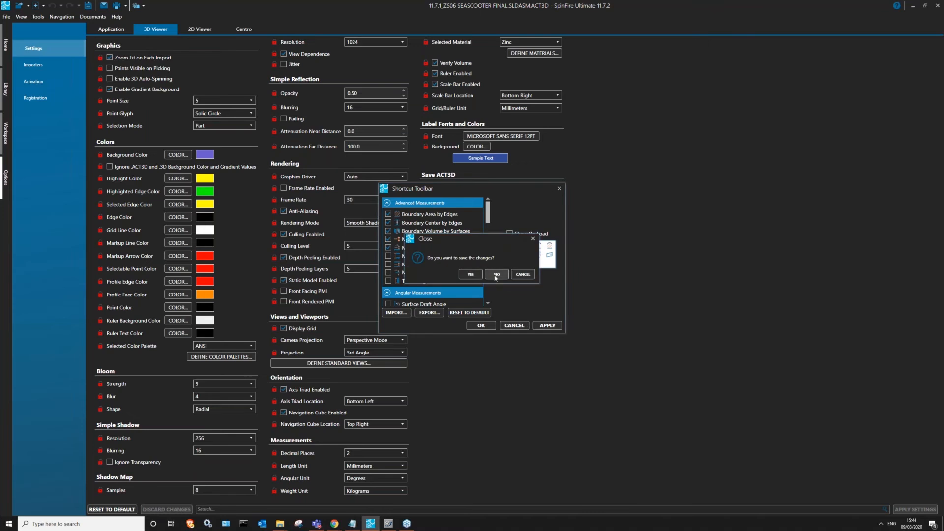
click(497, 274)
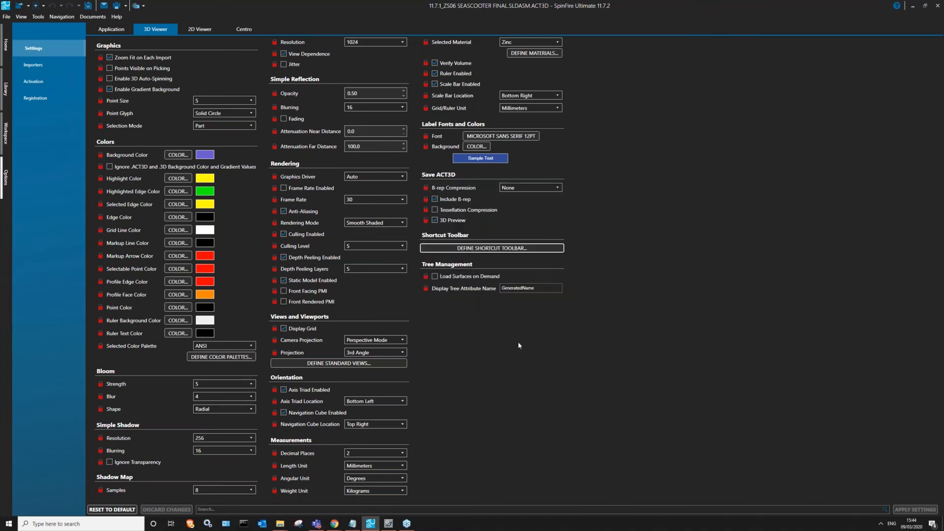
Step: Review the general application settings and the graphics driver choices under the 3D Viewer rendering settings
click(114, 32)
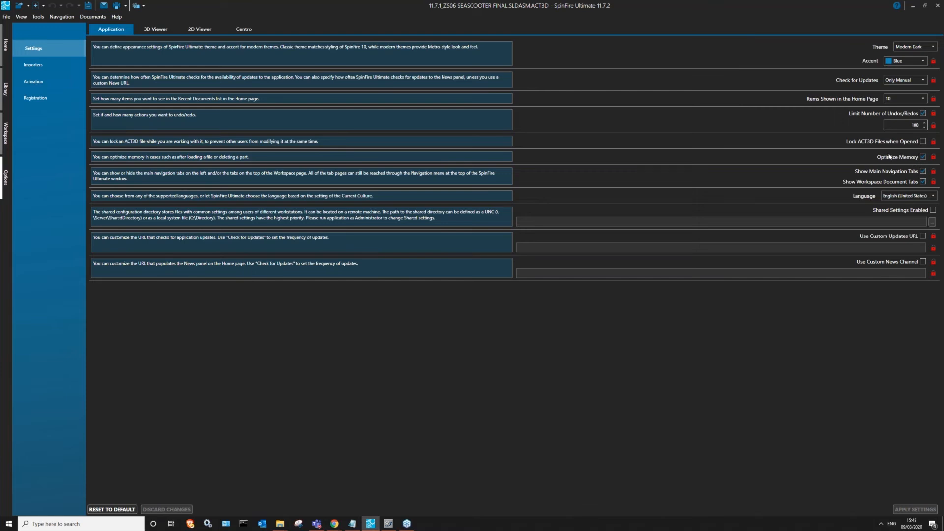
click(158, 29)
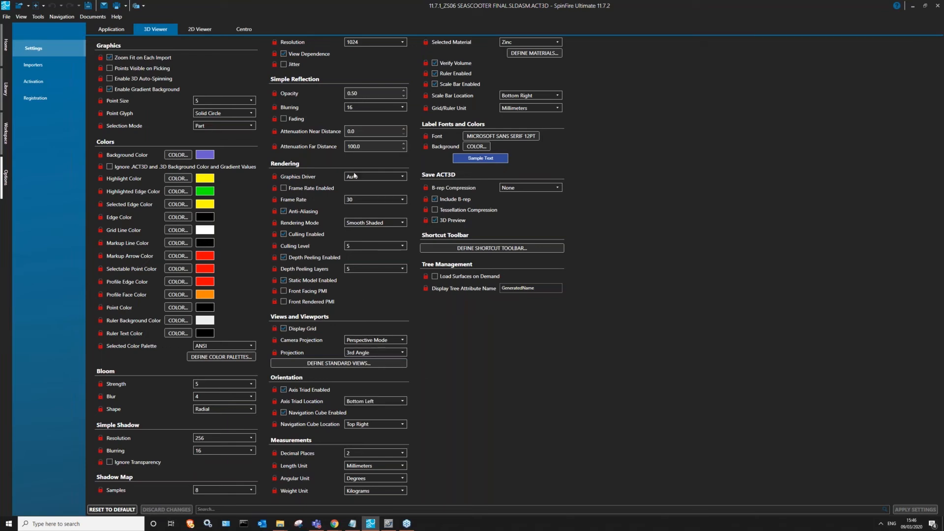
click(372, 177)
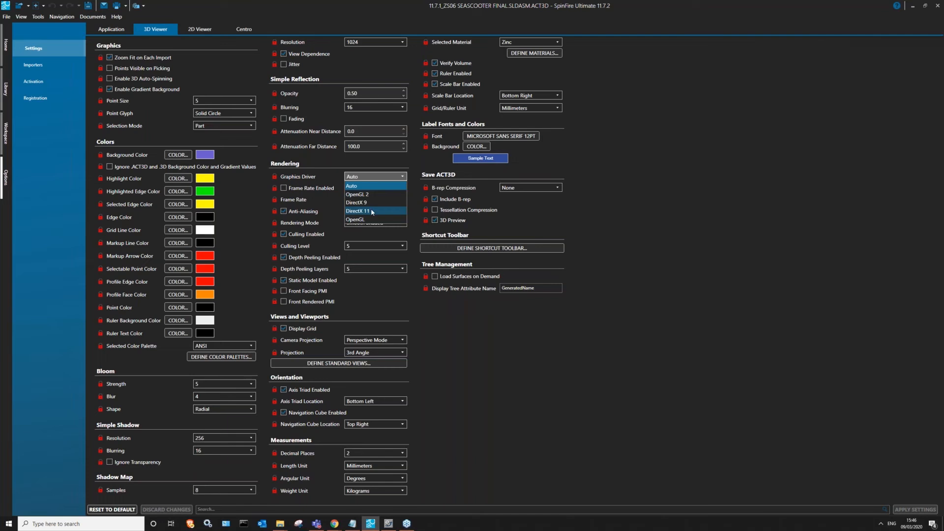
click(329, 164)
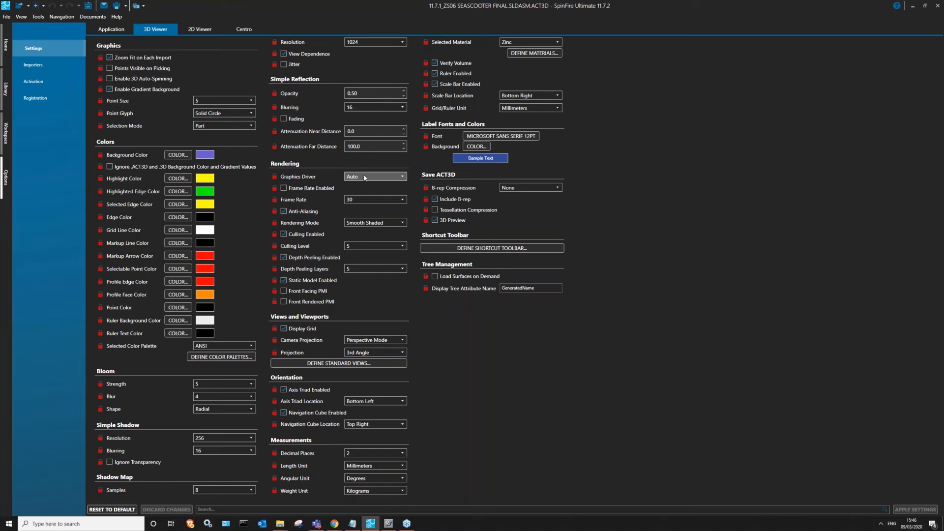
click(367, 179)
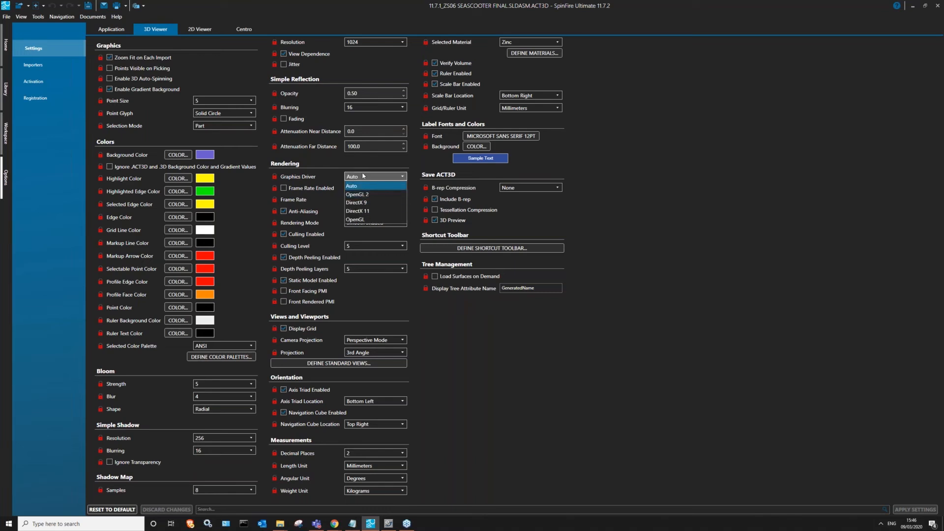
click(363, 176)
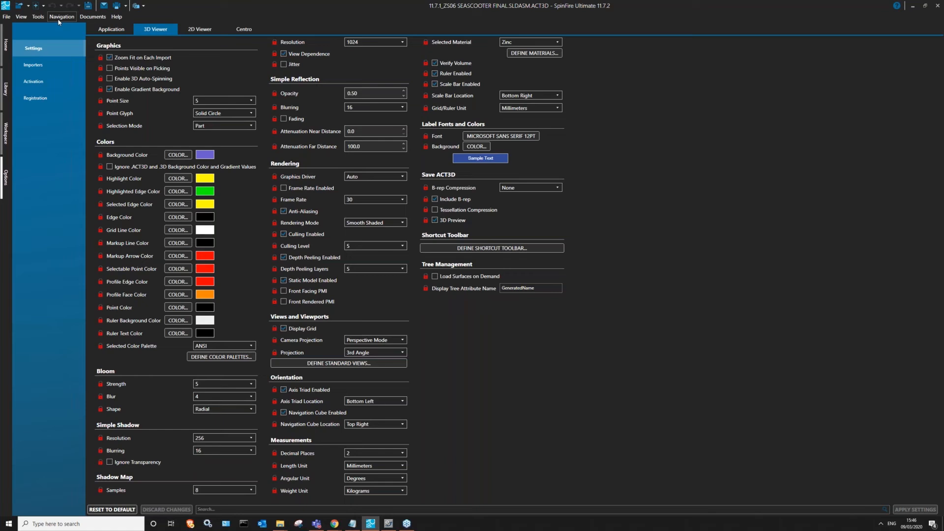
Step: Open the Translations Editor for the interface texts
click(82, 18)
mouse_move(39, 18)
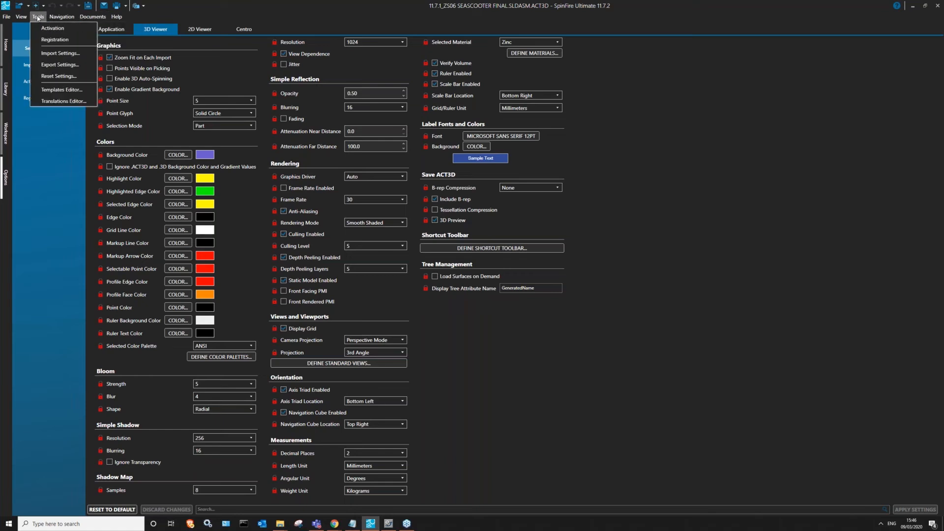
click(62, 101)
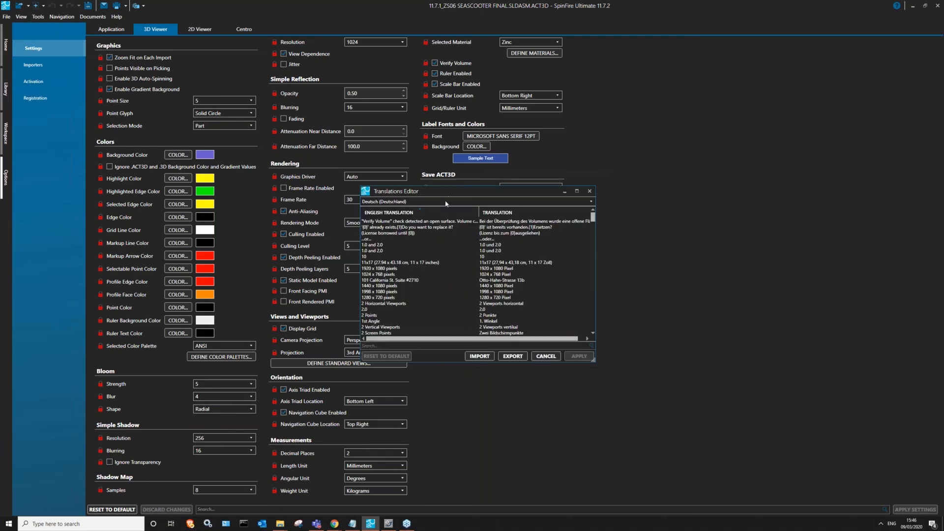
Step: Show the Italiano (Italia) interface texts in the Translations Editor
click(448, 203)
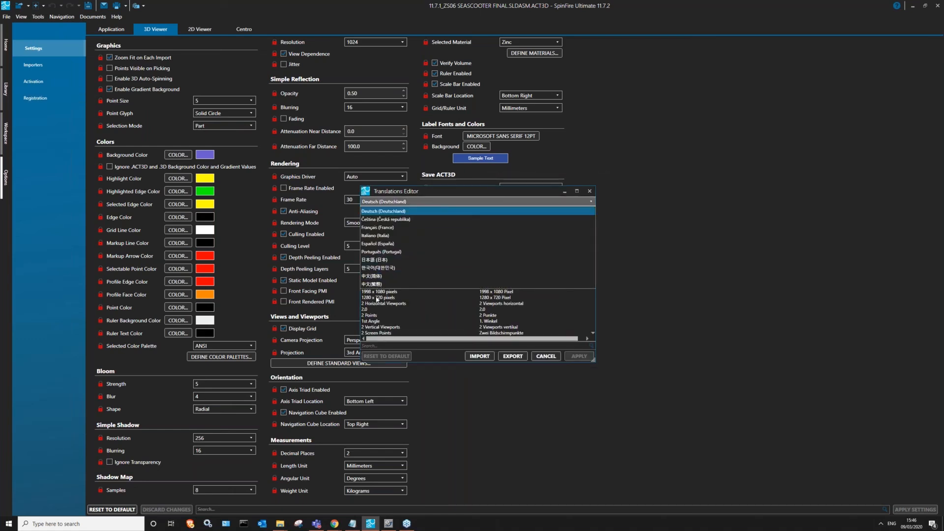
click(431, 192)
click(397, 203)
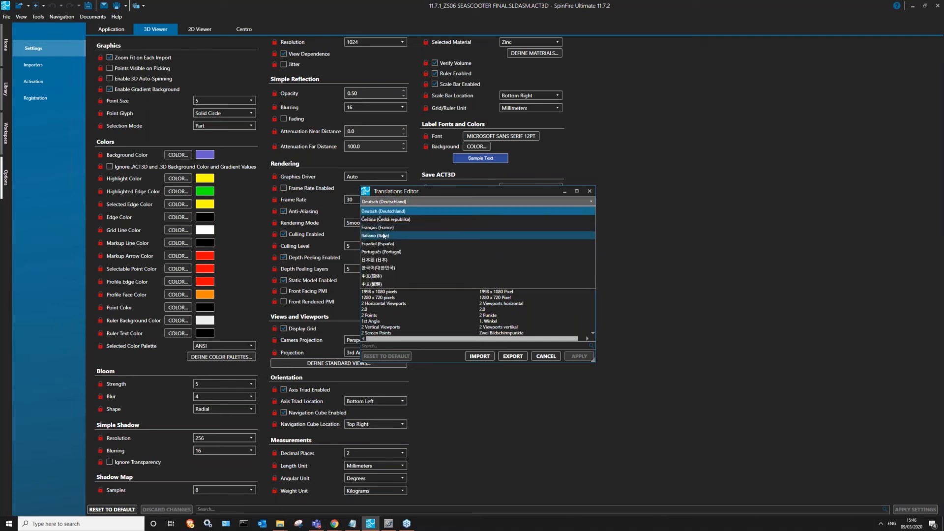
click(384, 236)
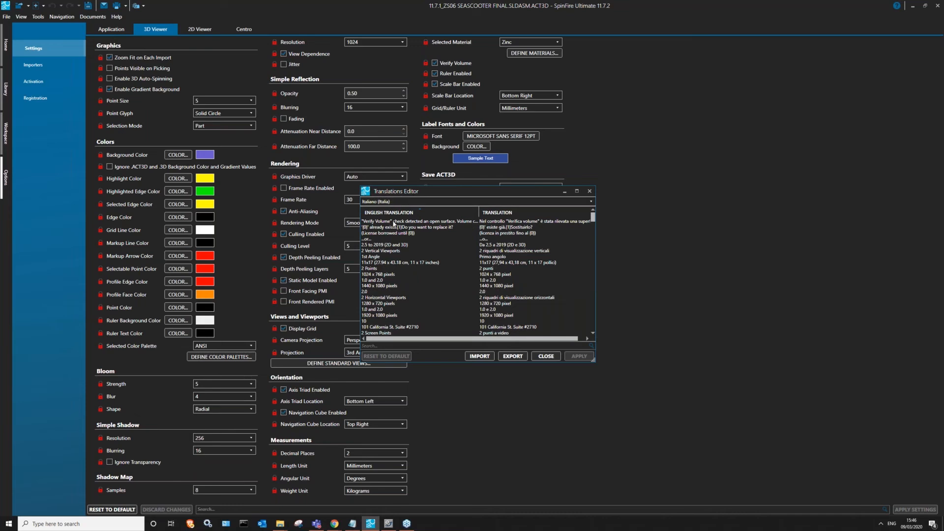
Step: Open the Italian translation of the "Verify Volume" message for editing, check the language choices, and close the Translations Editor without applying changes
double_click(519, 222)
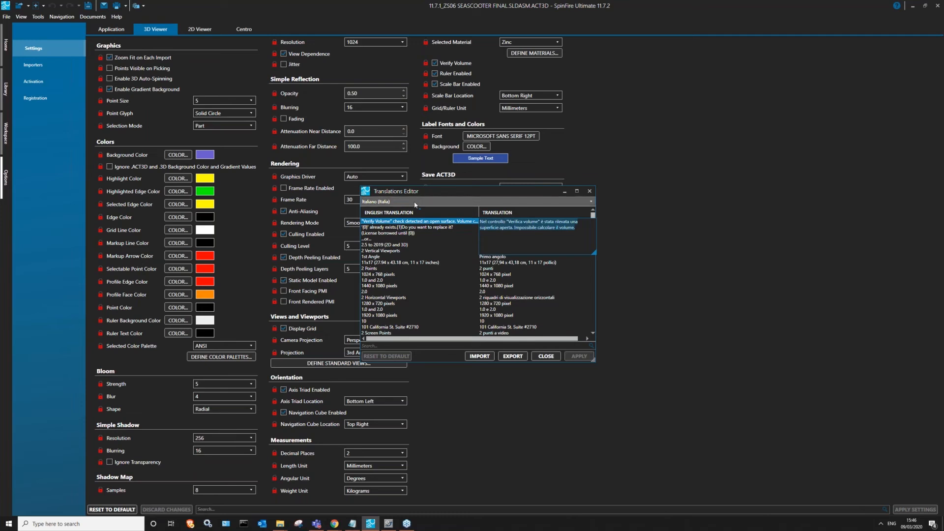
click(447, 203)
click(452, 195)
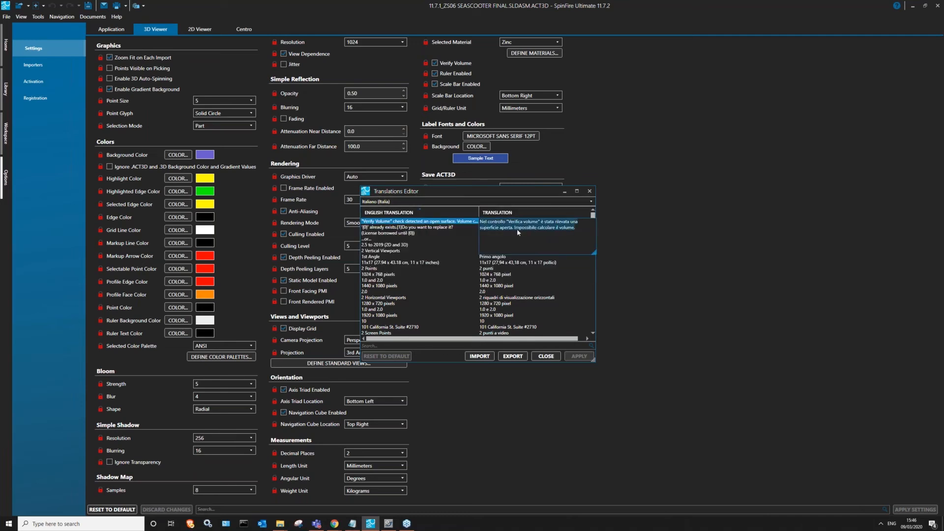
click(430, 202)
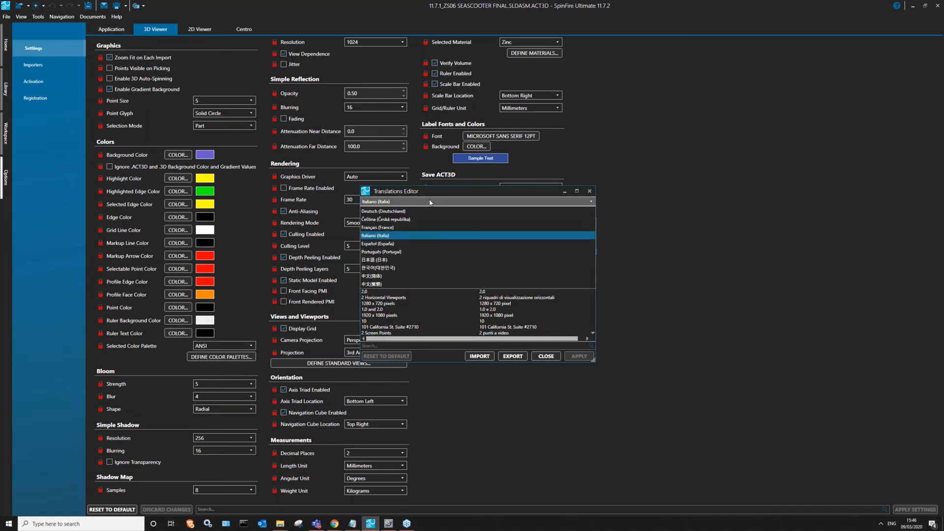
click(510, 203)
click(580, 228)
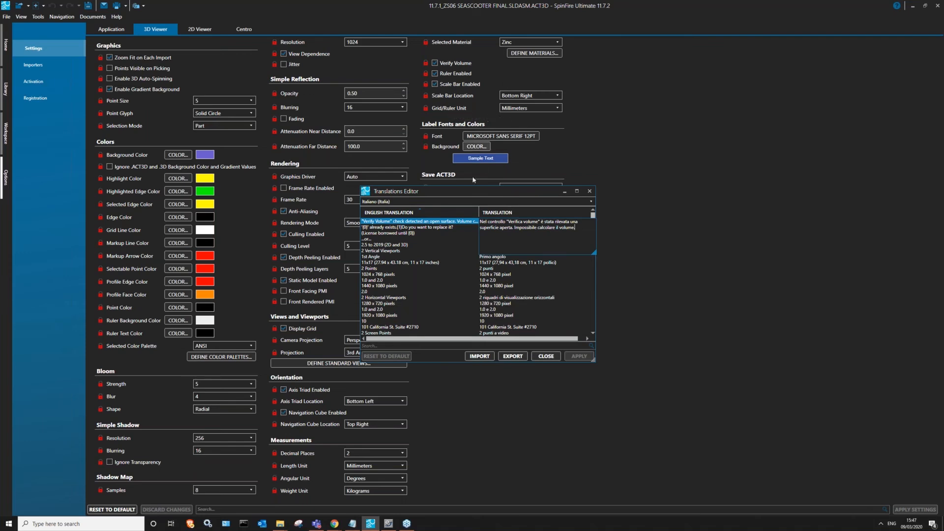
drag(486, 192, 686, 199)
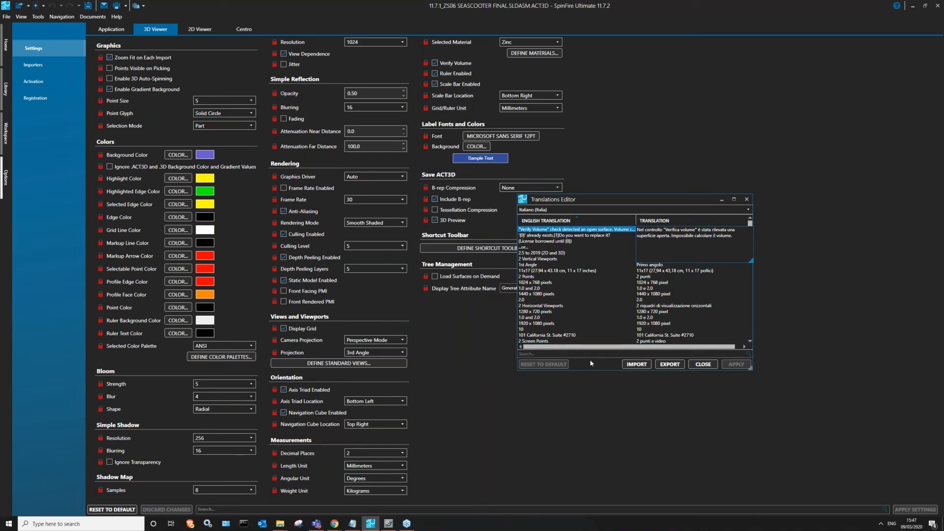
click(746, 199)
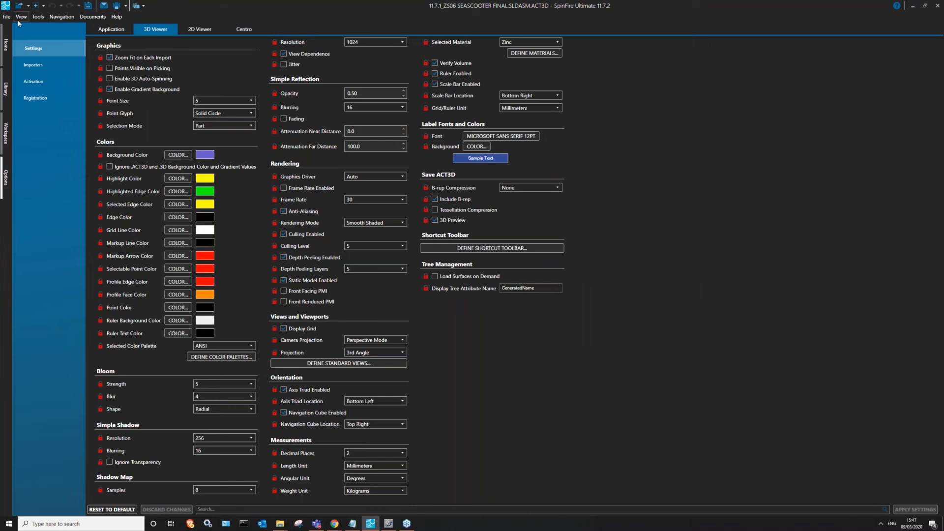
Step: Review the commands for importing and exporting settings and the list of exportable settings, without exporting anything
click(45, 16)
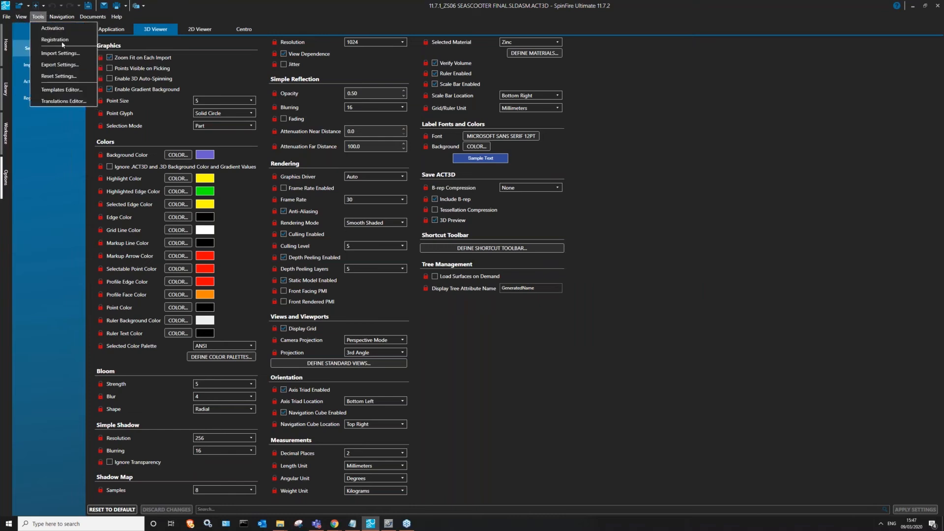
click(524, 96)
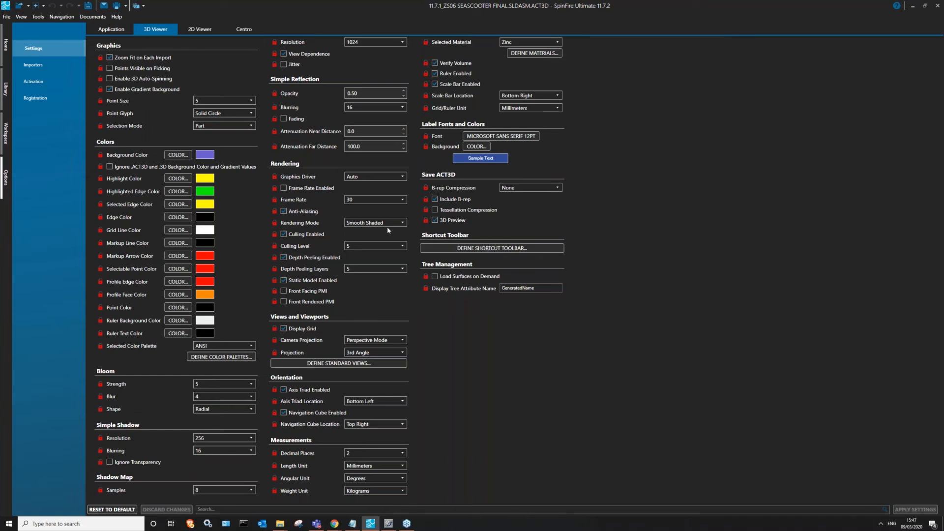
click(38, 17)
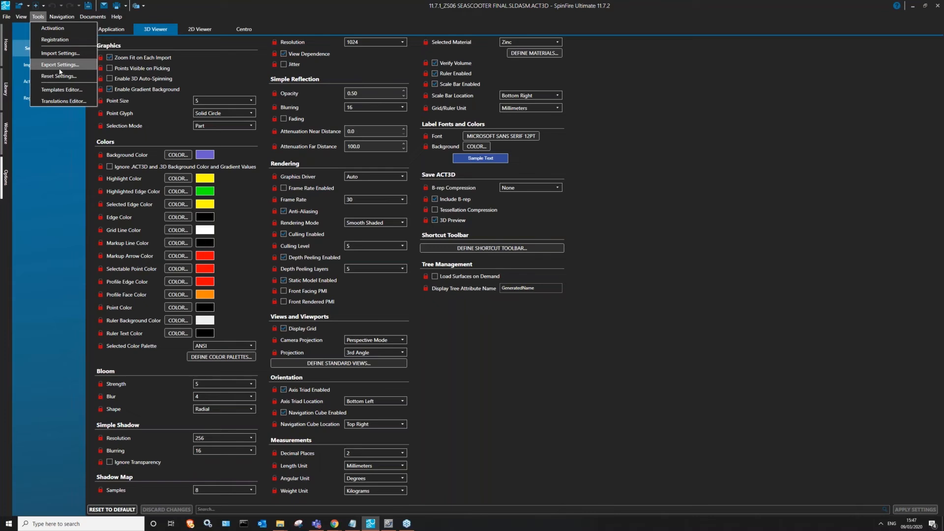
click(60, 66)
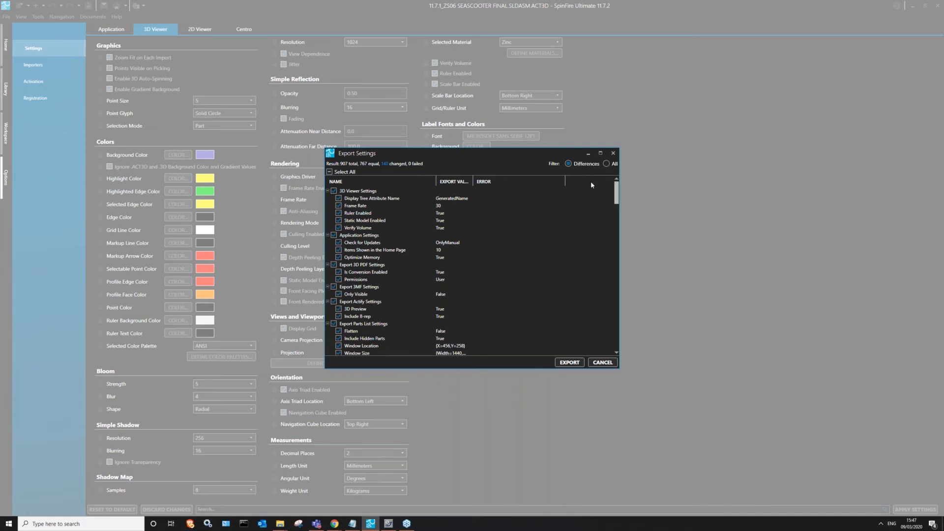
click(613, 153)
click(21, 17)
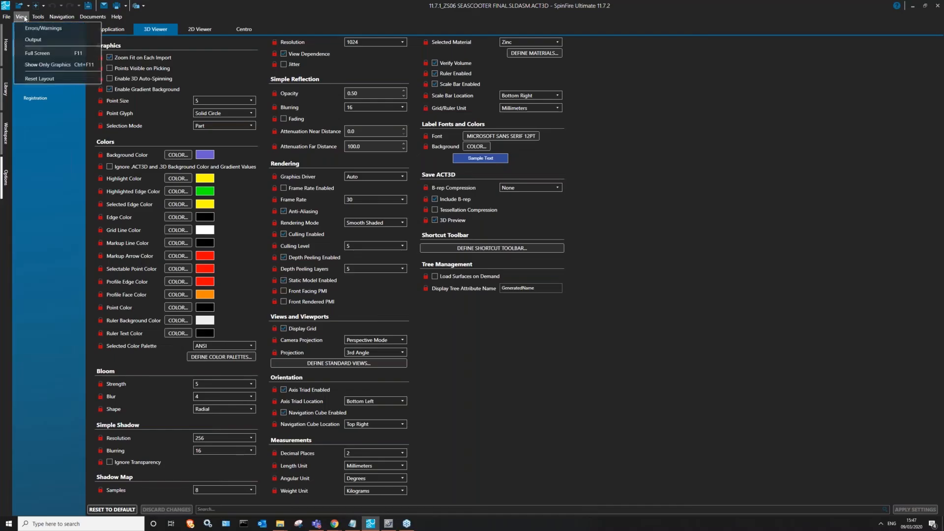
mouse_move(38, 17)
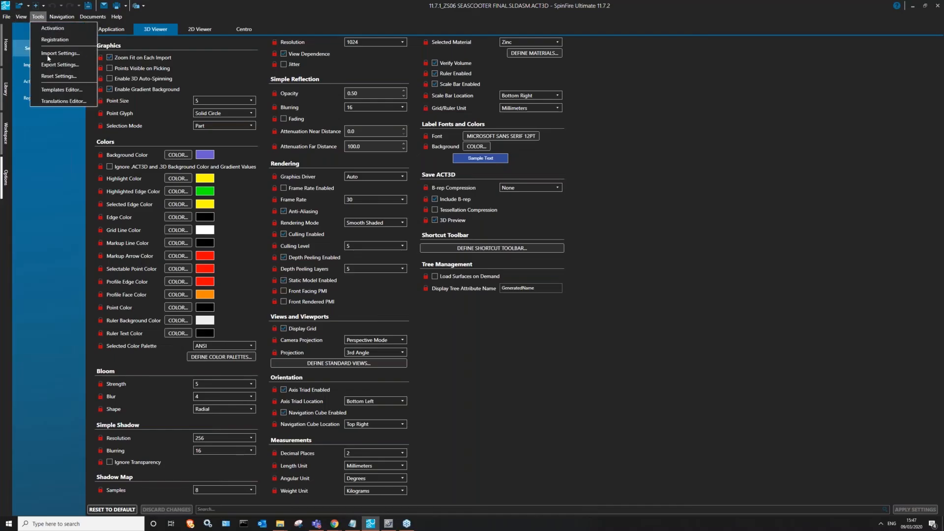
click(663, 159)
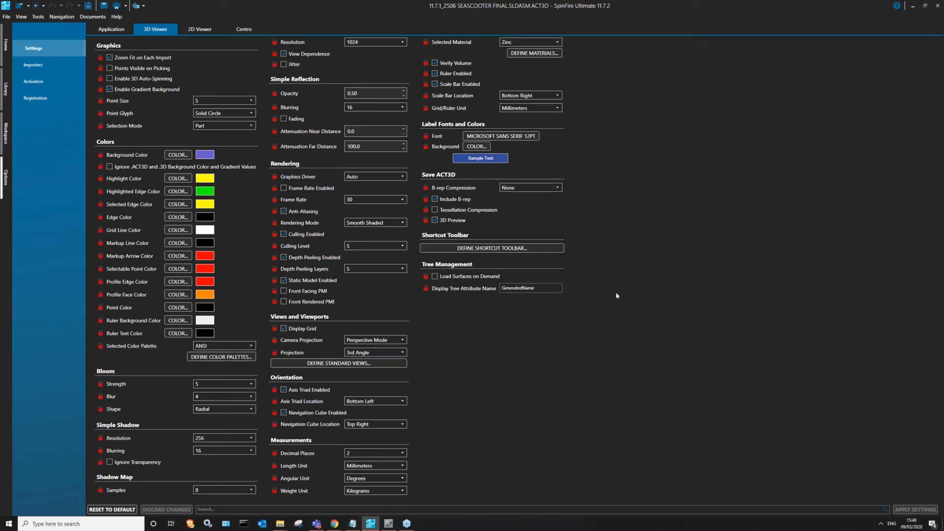
Step: Examine the CAD importers and their combined import options, including the General options for wireframes and hidden objects
click(34, 65)
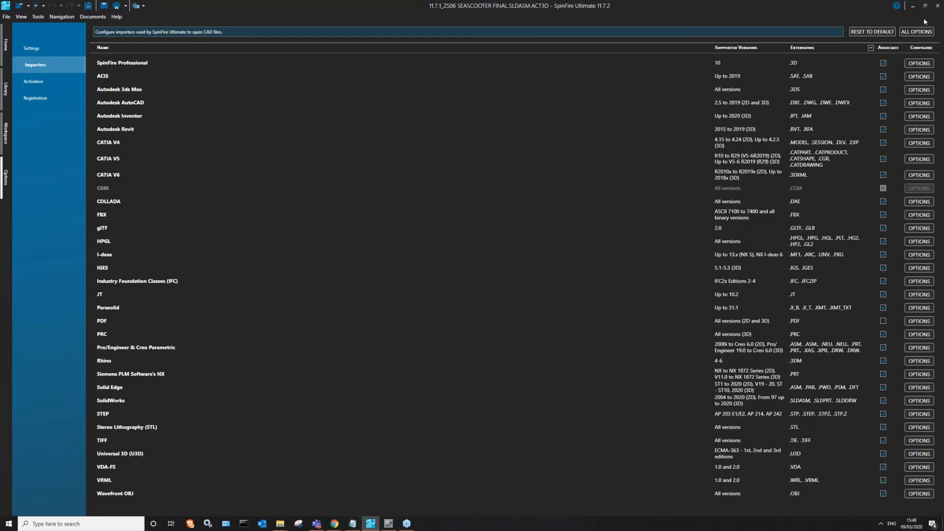
click(914, 33)
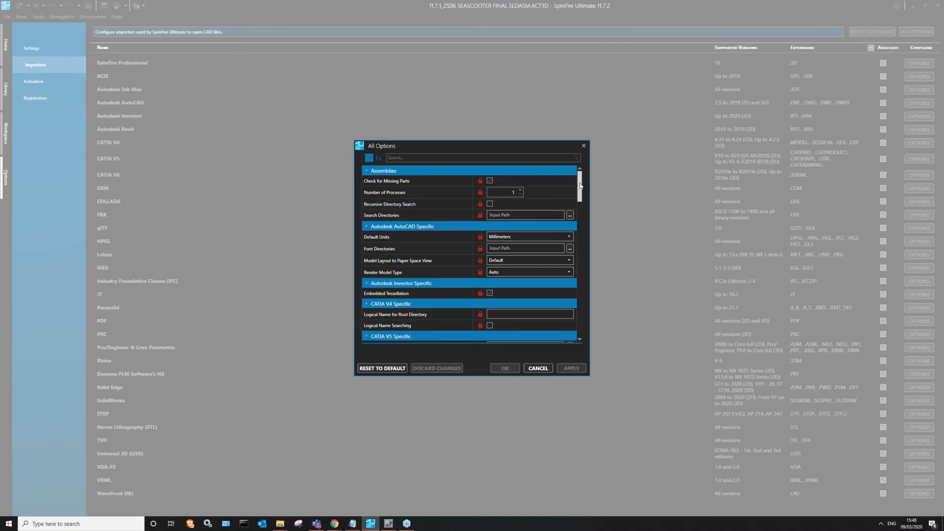
drag(581, 177, 581, 191)
scroll(575, 191, up, 3)
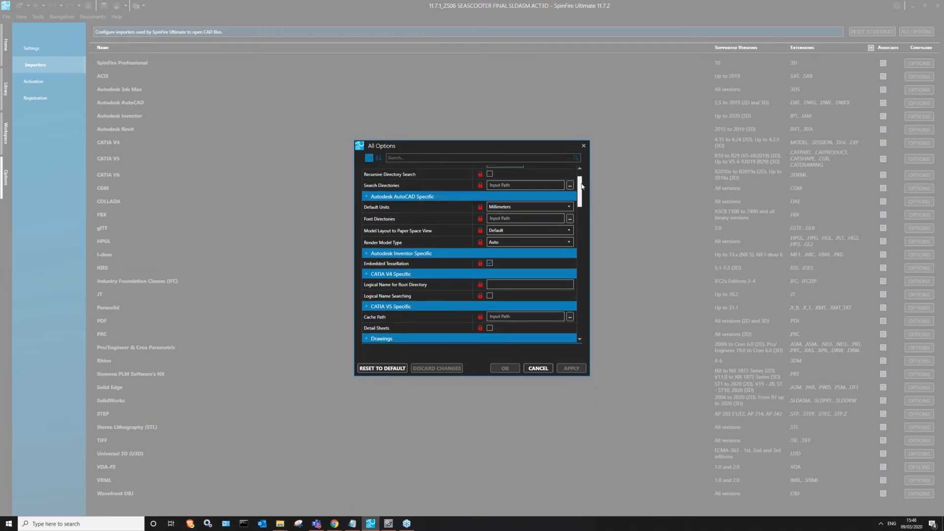
scroll(573, 191, down, 10)
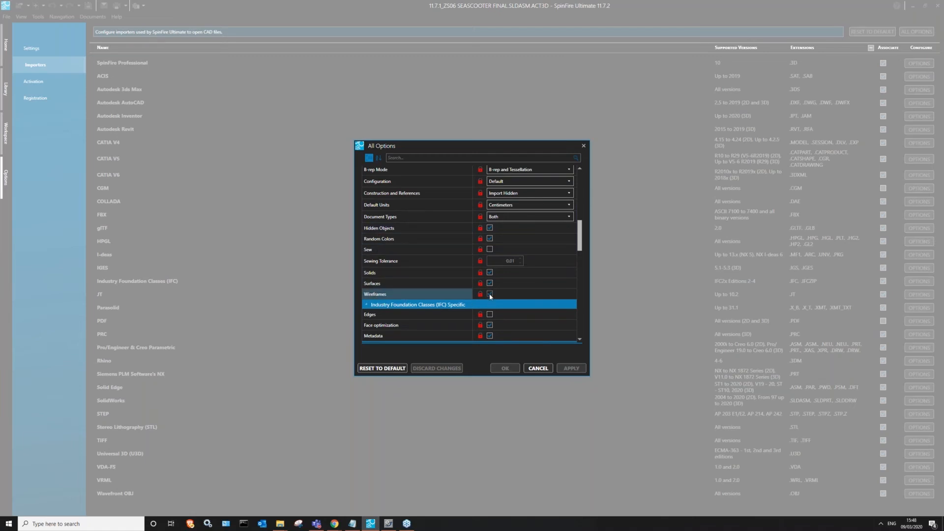
mouse_move(490, 296)
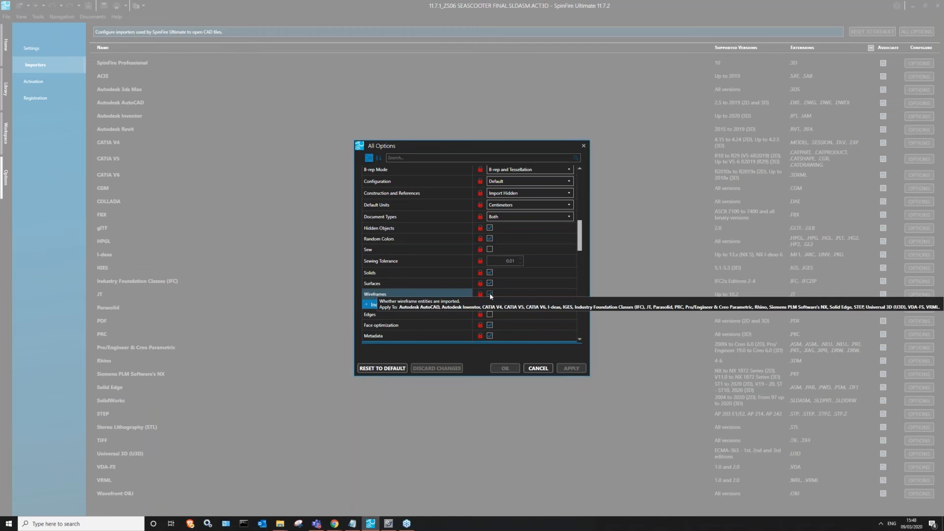
mouse_move(490, 230)
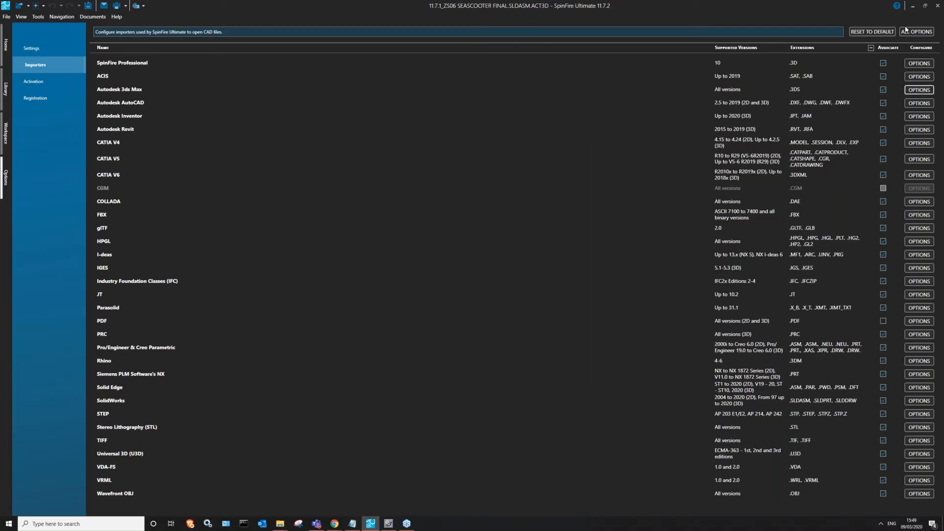
Step: Reopen the combined options for all importers and check the Document Types choices in the General group
click(907, 32)
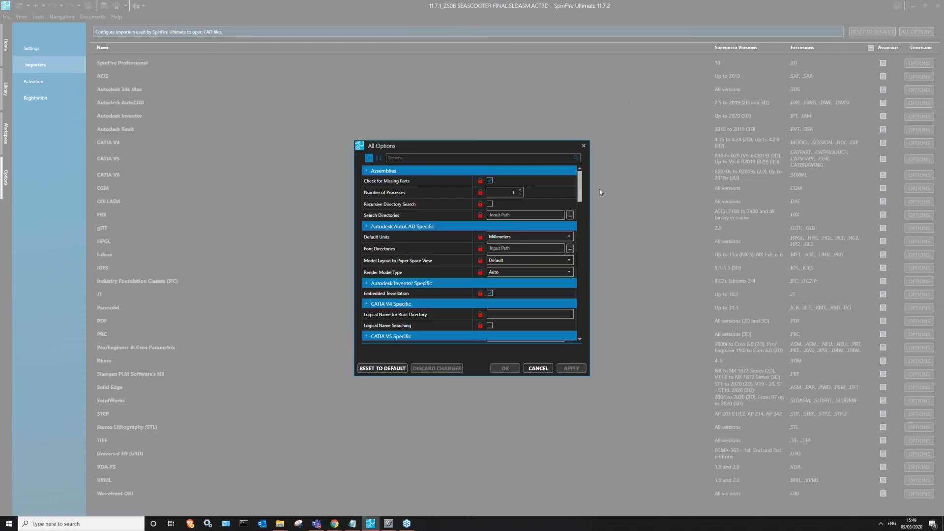
click(489, 181)
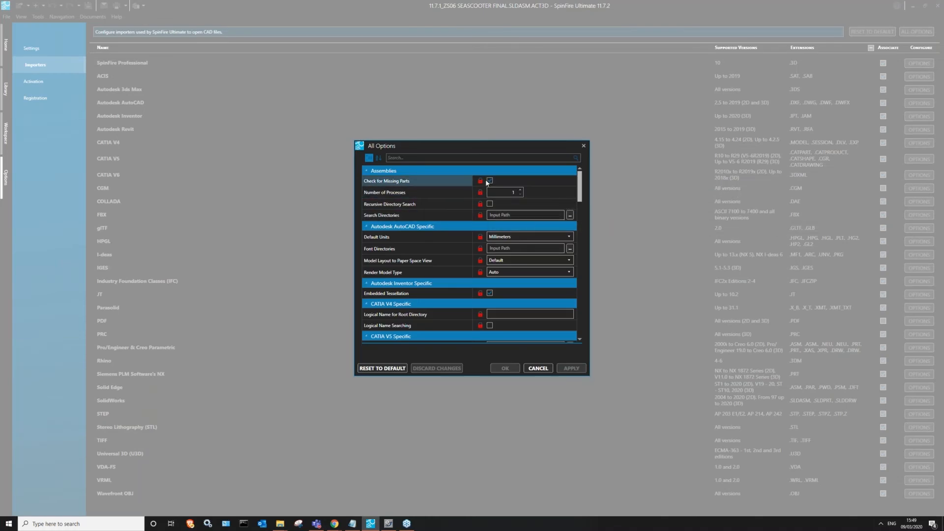
scroll(481, 276, down, 3)
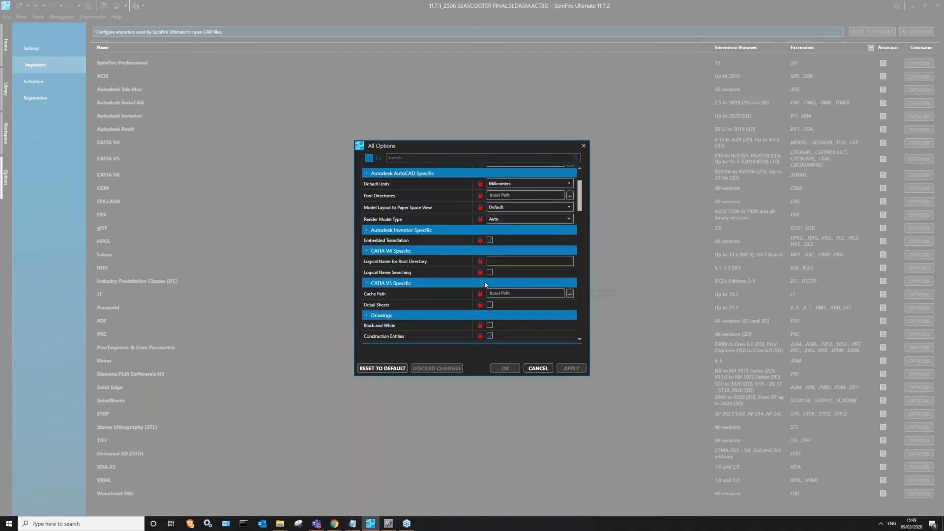
scroll(480, 266, down, 3)
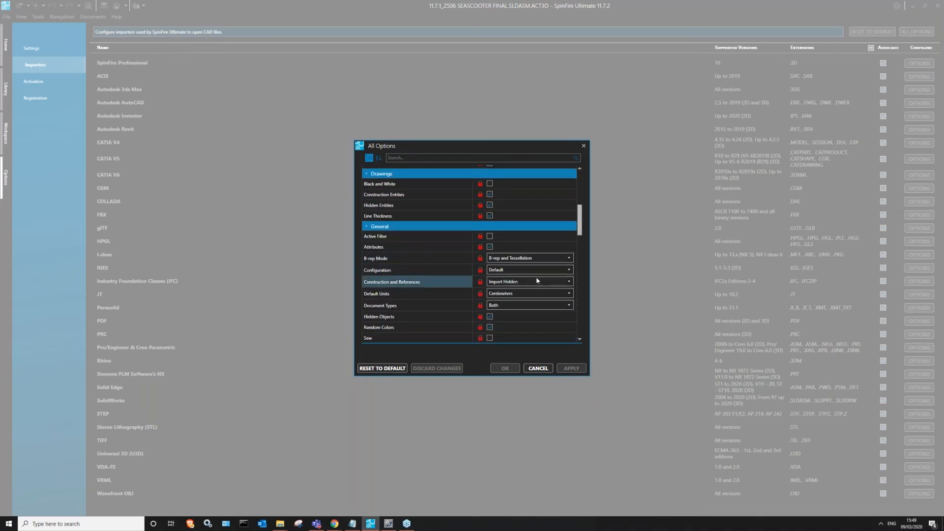
scroll(514, 267, down, 1)
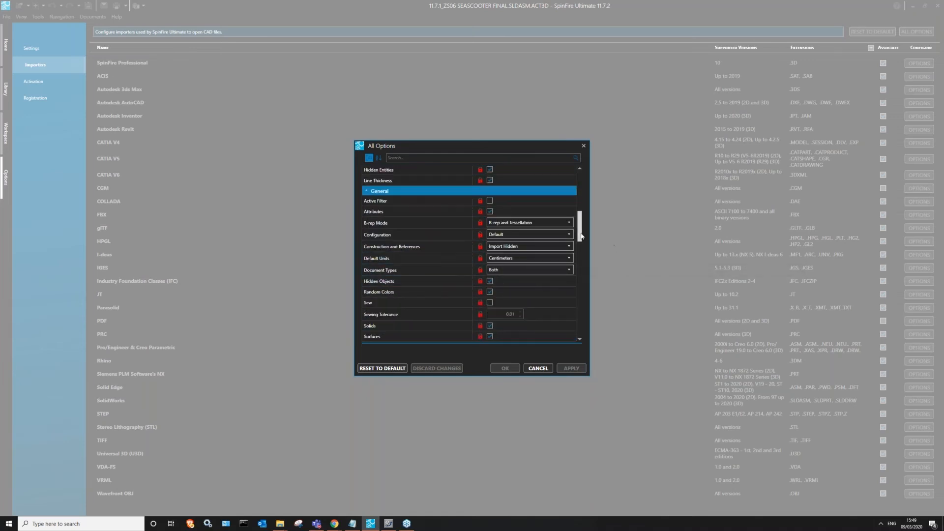
click(496, 270)
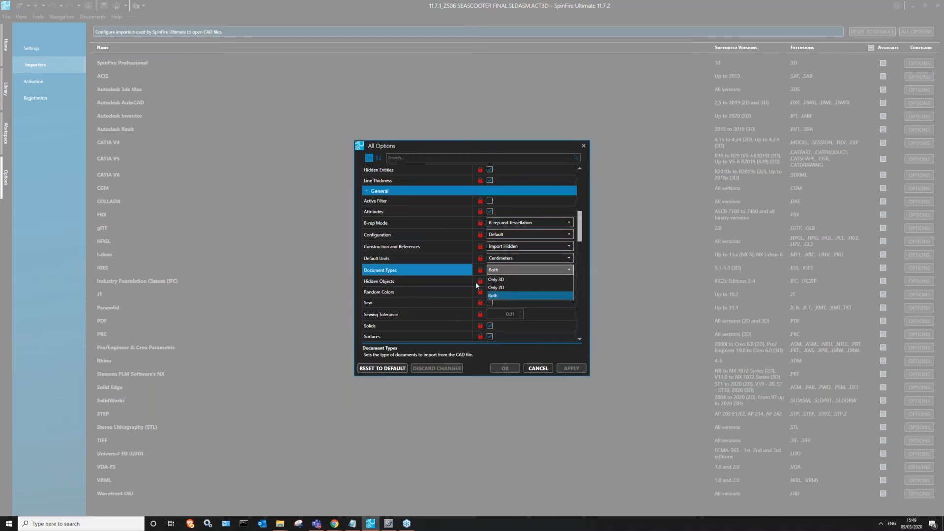
click(584, 232)
Step: Examine the Tessellation Level and Tessellation Maximum Edge Length import options, and return to the 3D Viewer settings without applying changes
scroll(566, 295, down, 10)
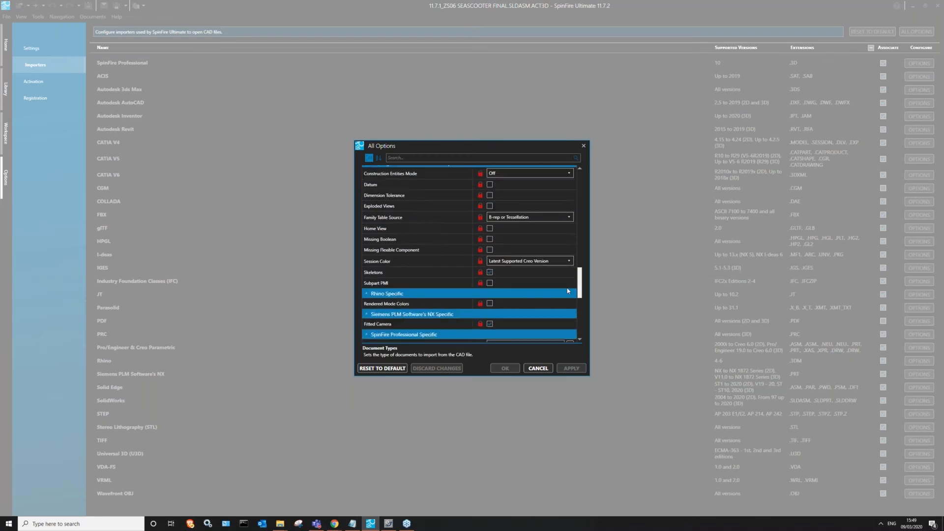
scroll(564, 305, up, 3)
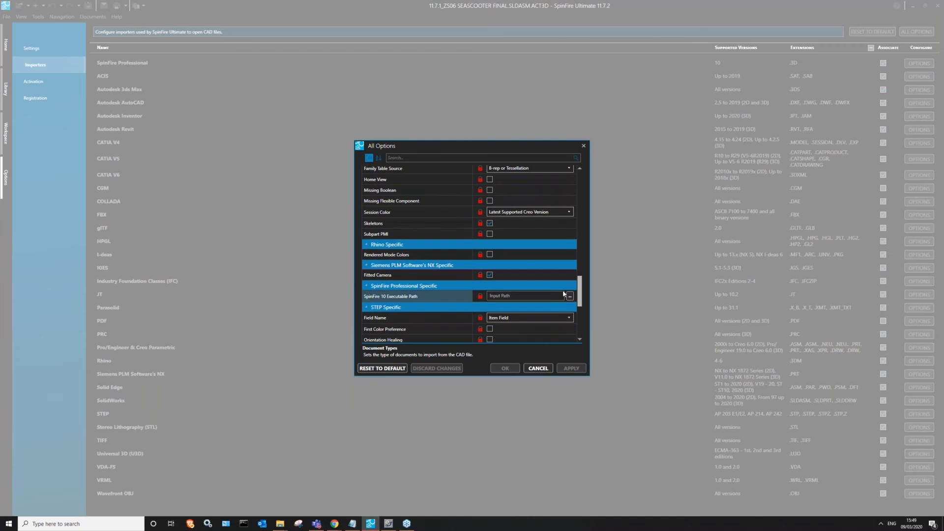
scroll(472, 297, down, 5)
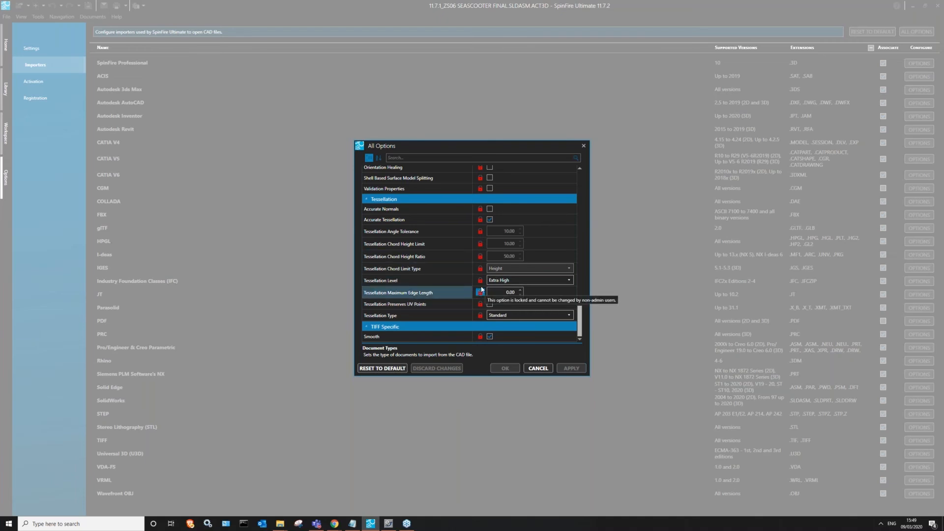
click(516, 282)
click(513, 274)
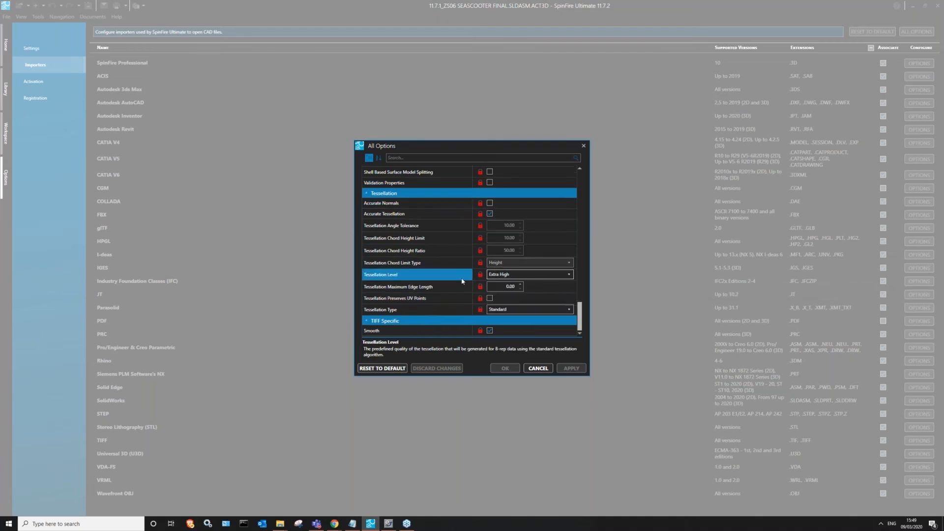
click(452, 285)
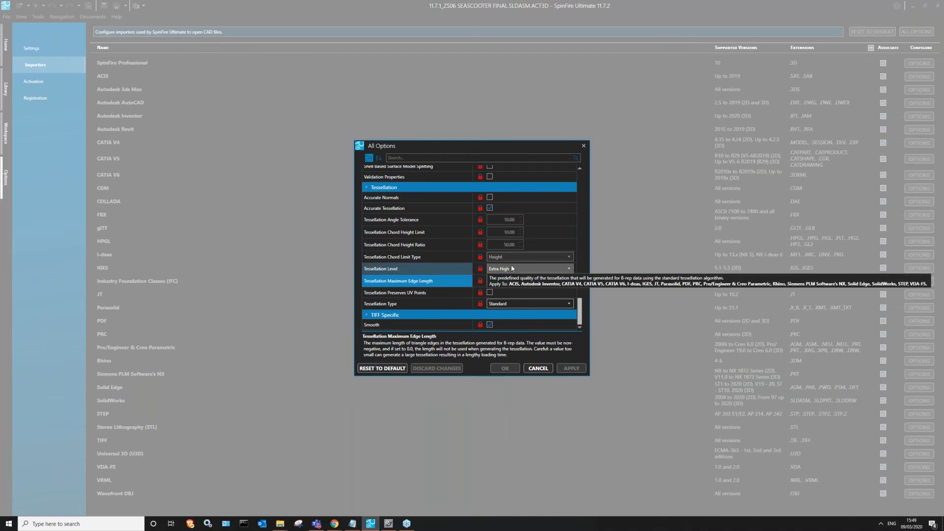
click(584, 151)
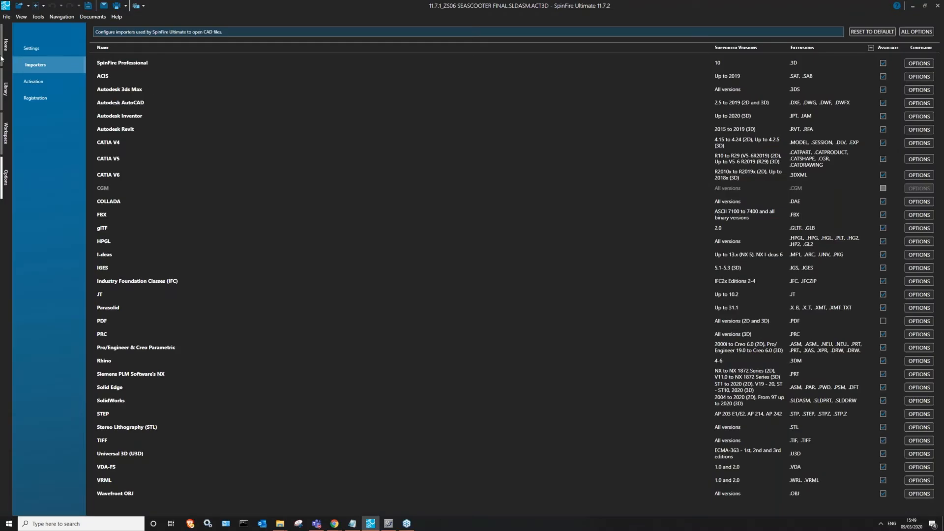
click(33, 48)
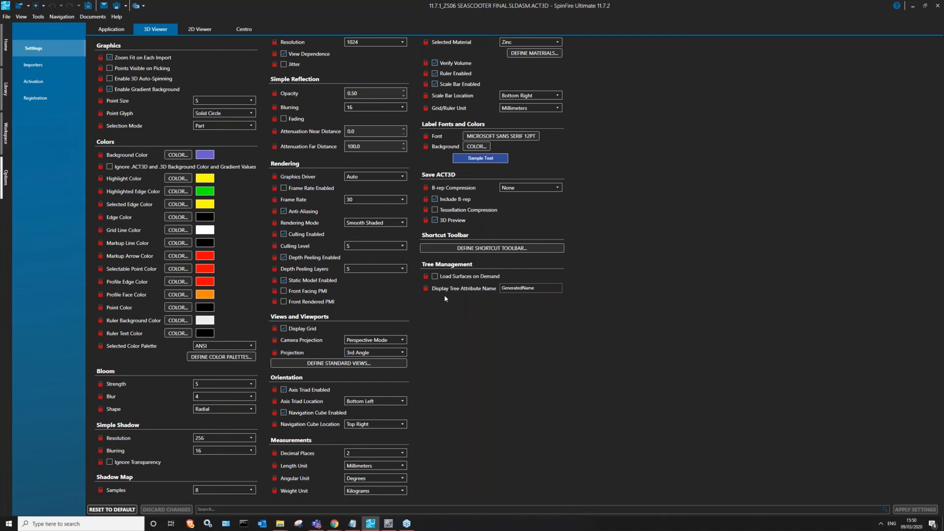
Step: Check the Display Tree Attribute Name setting, return to the workspace, and widen the assembly tree's columns with the Shortcut Toolbar closed
click(544, 286)
click(6, 132)
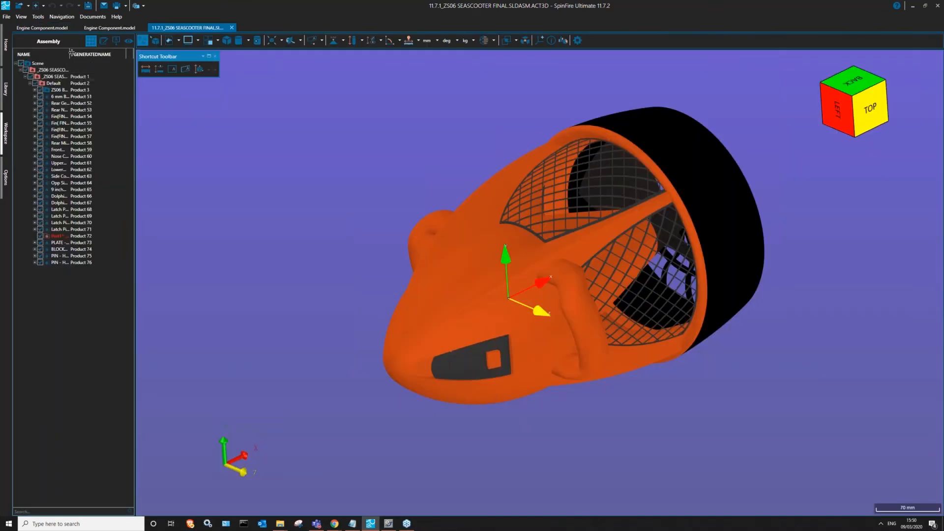
drag(69, 54, 89, 55)
drag(133, 87, 187, 87)
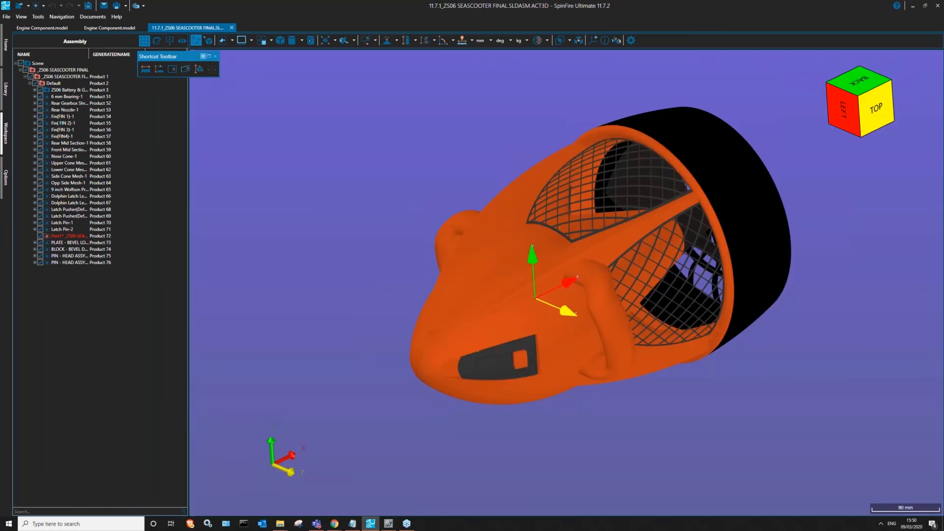
click(215, 56)
drag(89, 54, 116, 54)
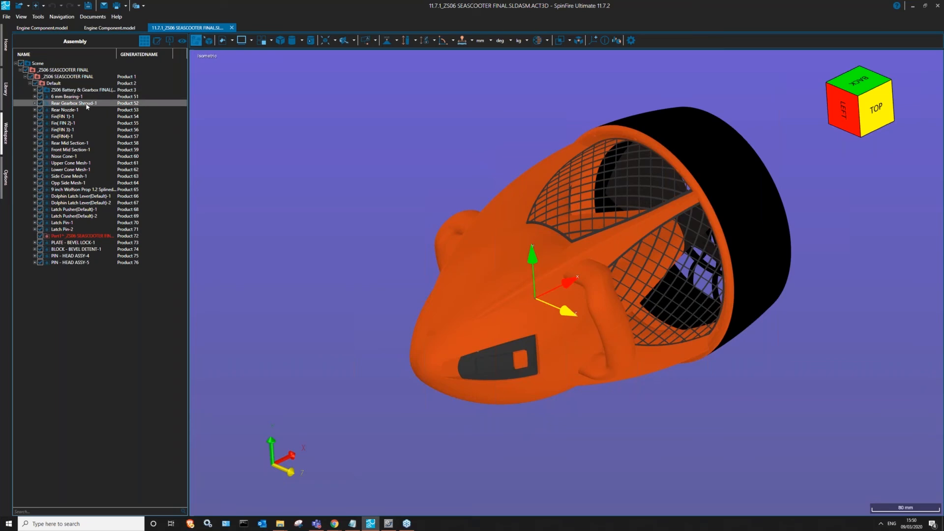
Step: Examine the CAD properties of the 6 mm Bearing-1 part with their values in view, close them, and widen the assembly tree
right_click(67, 99)
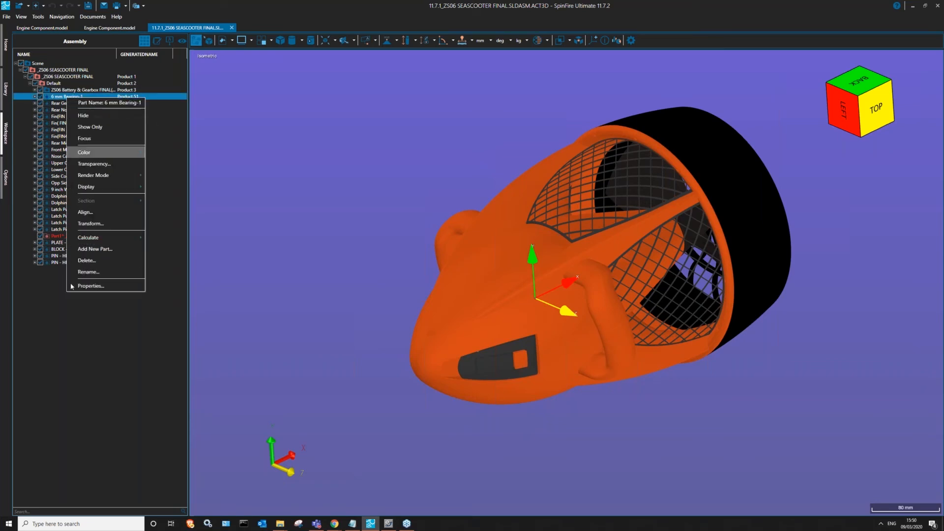
click(97, 285)
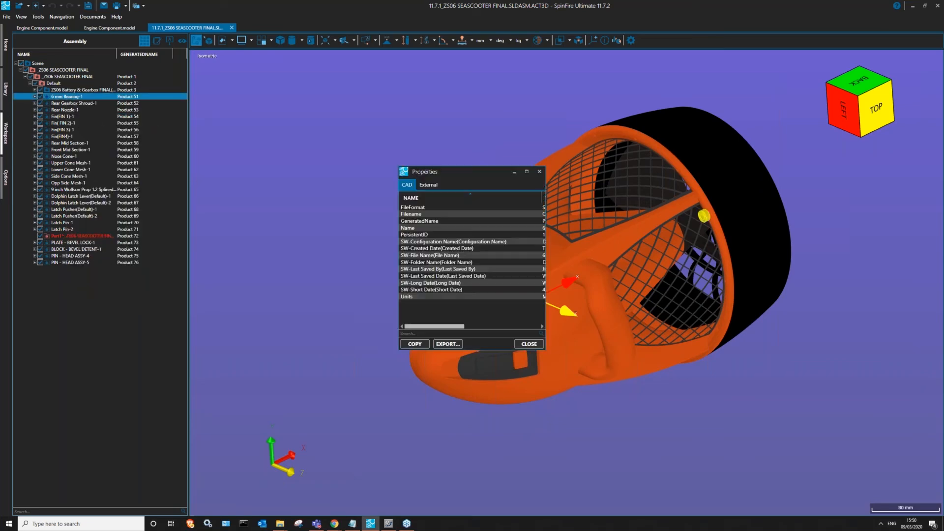
click(418, 228)
drag(545, 253, 629, 242)
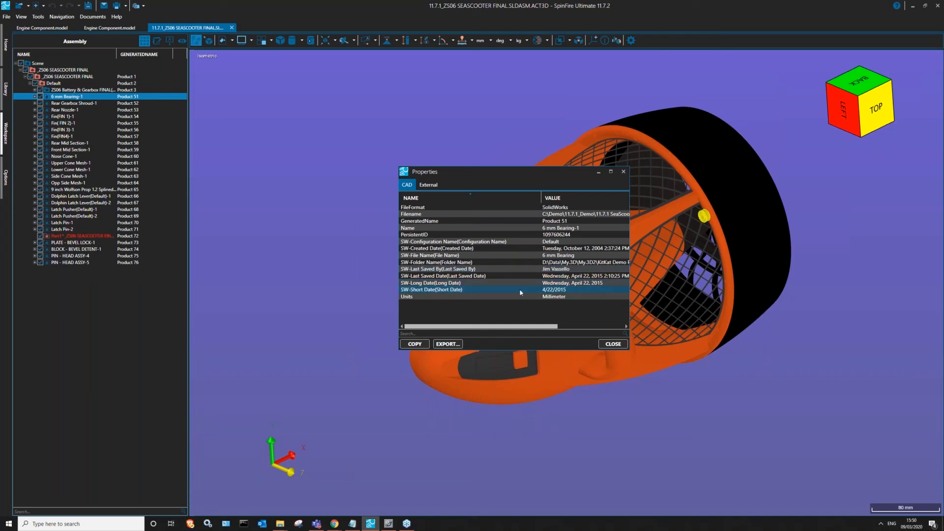
click(504, 288)
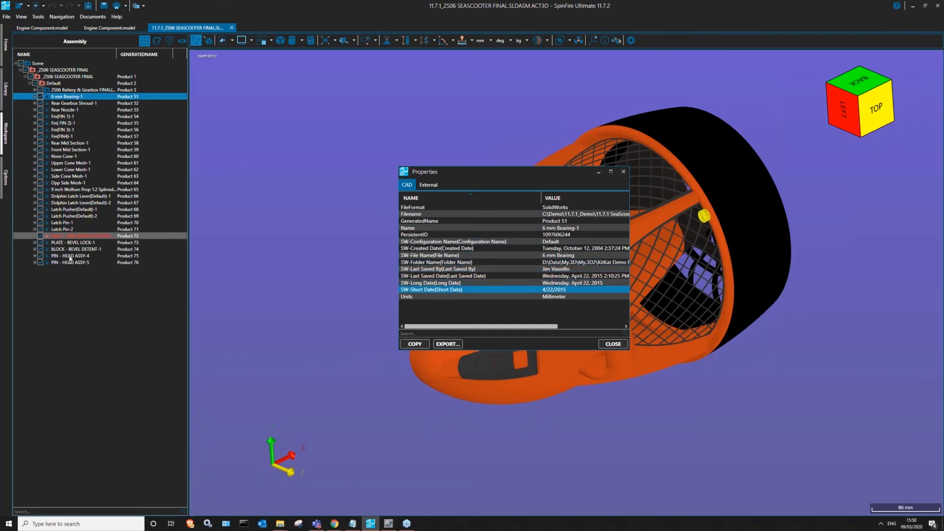
click(623, 171)
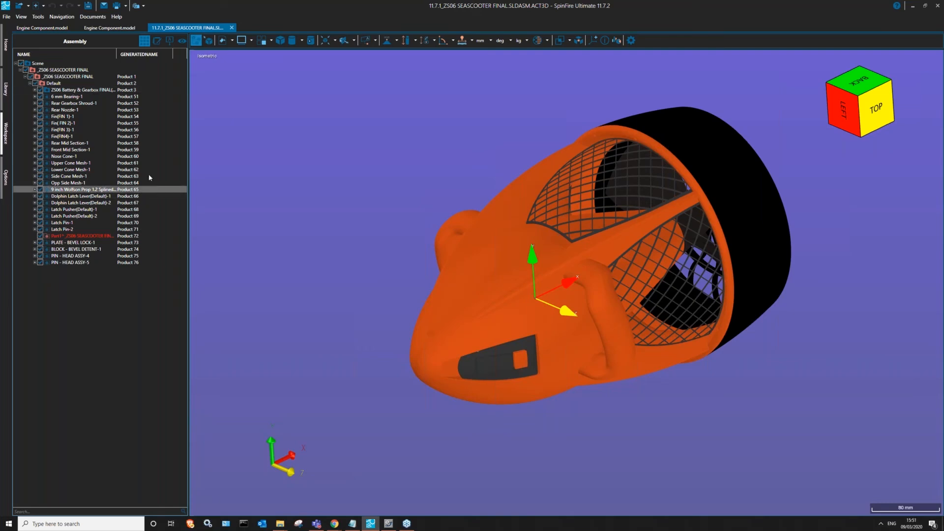
drag(189, 81, 243, 79)
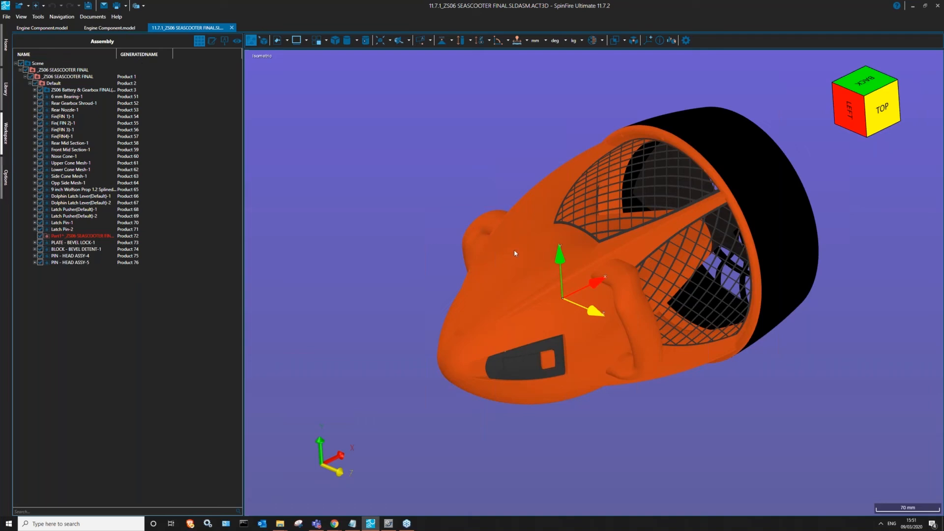
Step: Browse the 11.7.1 SeaScooter library folder in list and thumbnail views, and enlarge its thumbnails slightly
click(5, 91)
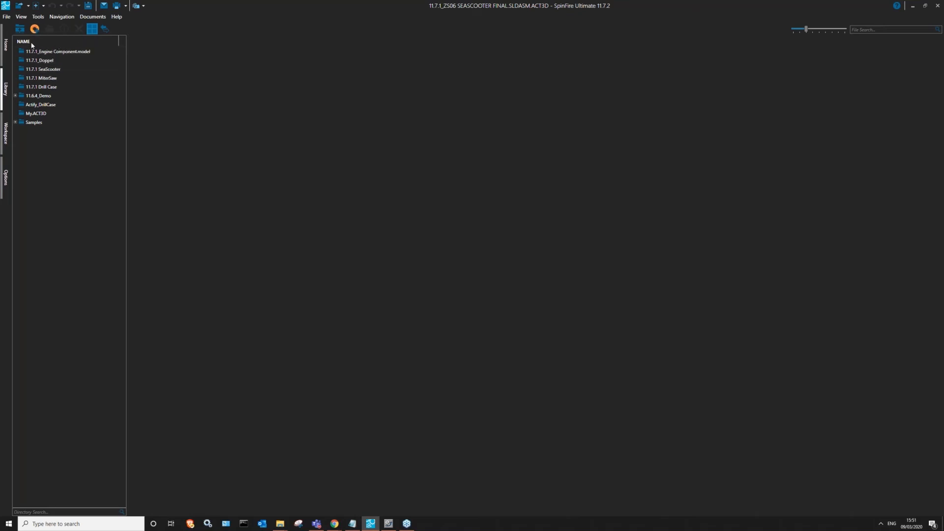
click(43, 70)
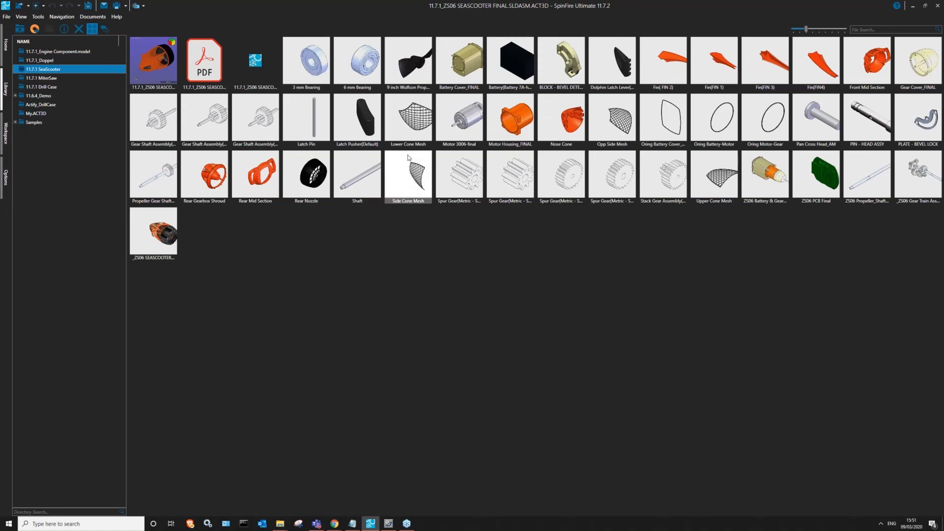
click(92, 29)
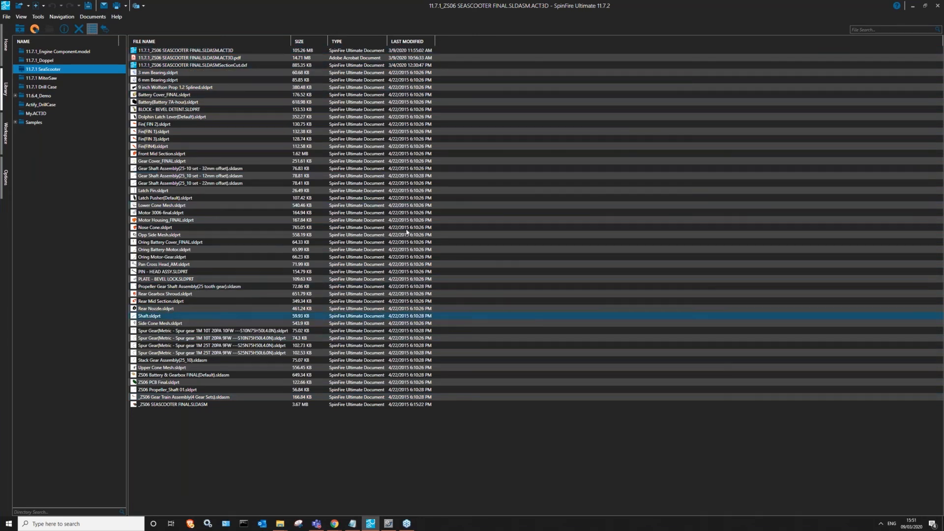
click(91, 29)
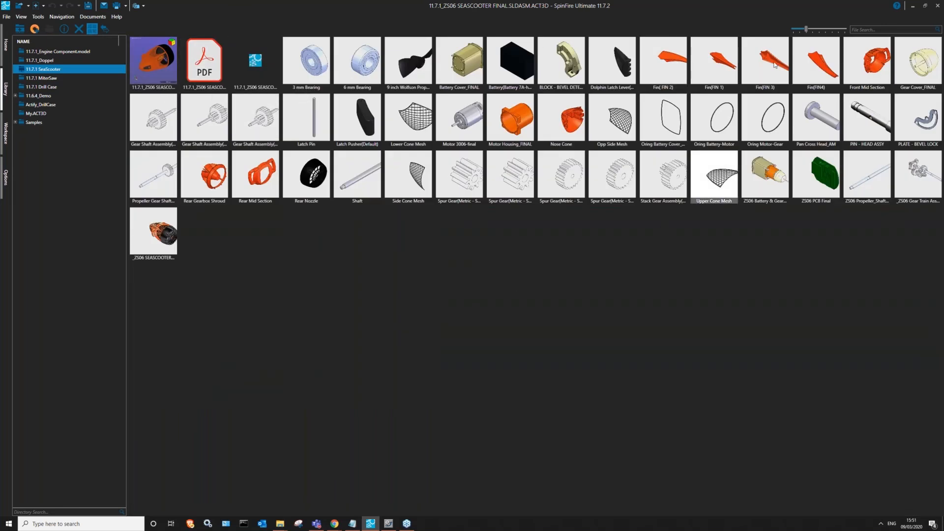
drag(806, 29, 824, 28)
drag(825, 29, 809, 28)
Step: Search the library directories for "seascooter" and start removing the 11.7.1 SeaScooter connection, declining the confirmation
text(seascooter)
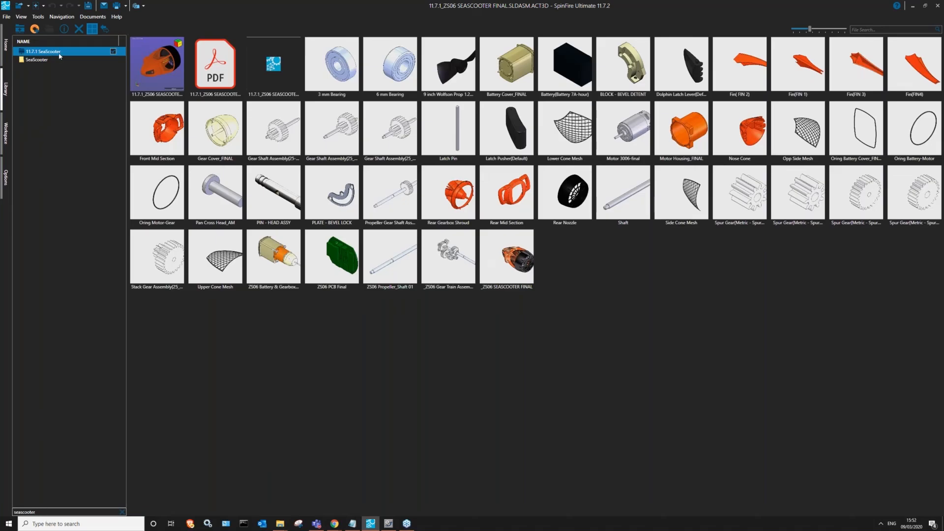
right_click(24, 51)
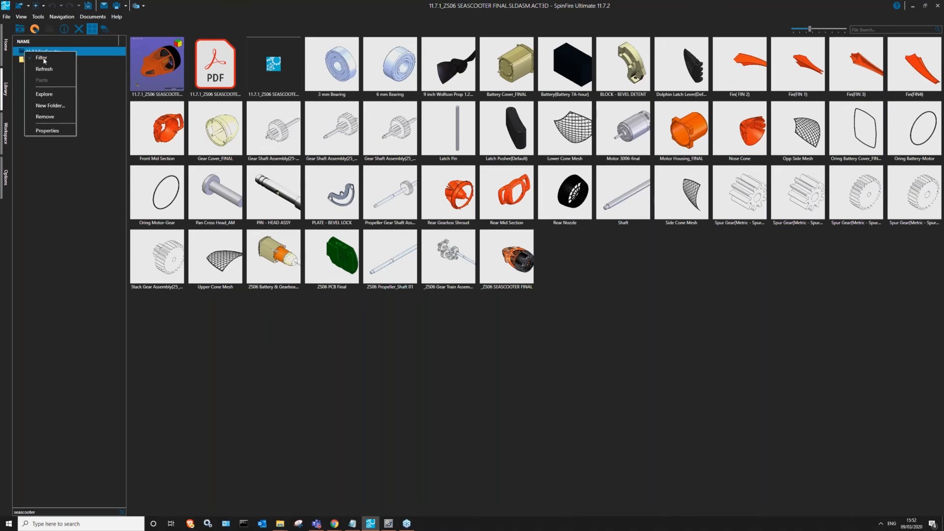
click(45, 117)
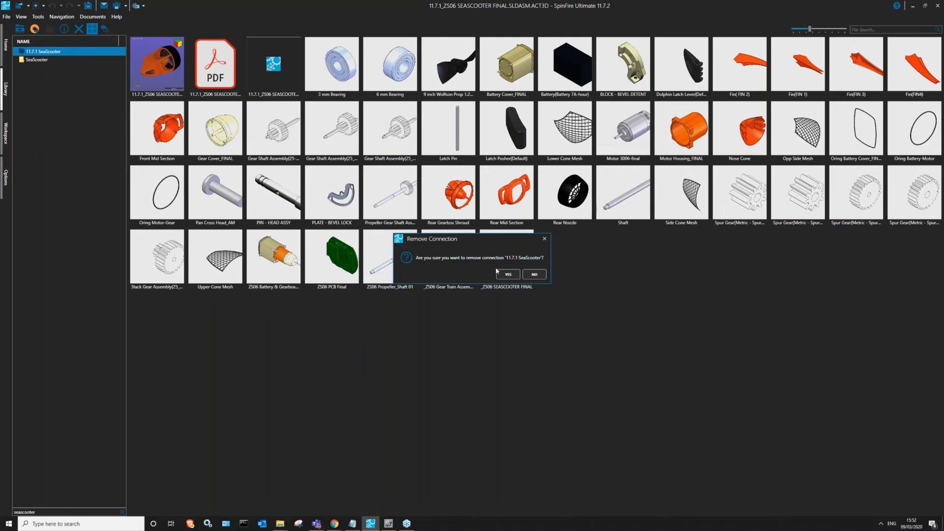
click(533, 274)
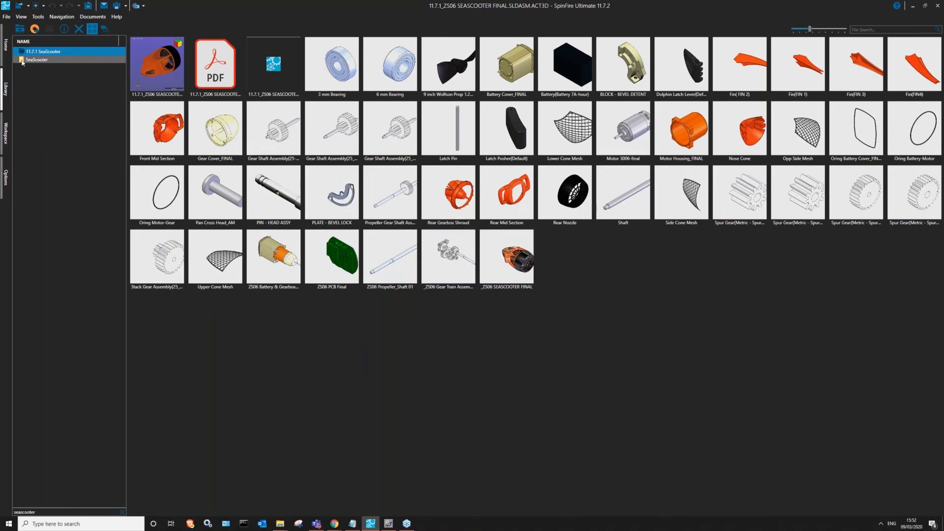
Step: Start deleting the SeaScooter subfolder from the library and decline the confirmation
click(22, 60)
right_click(19, 62)
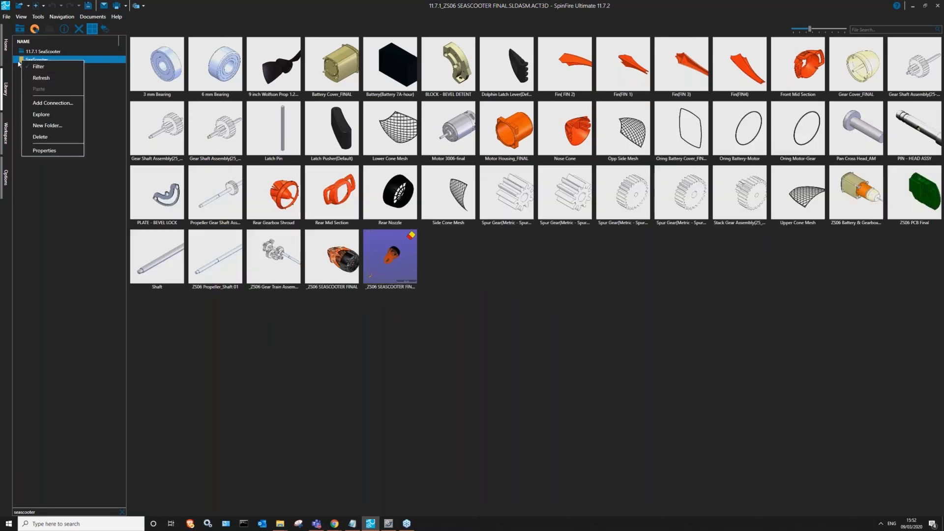
click(41, 137)
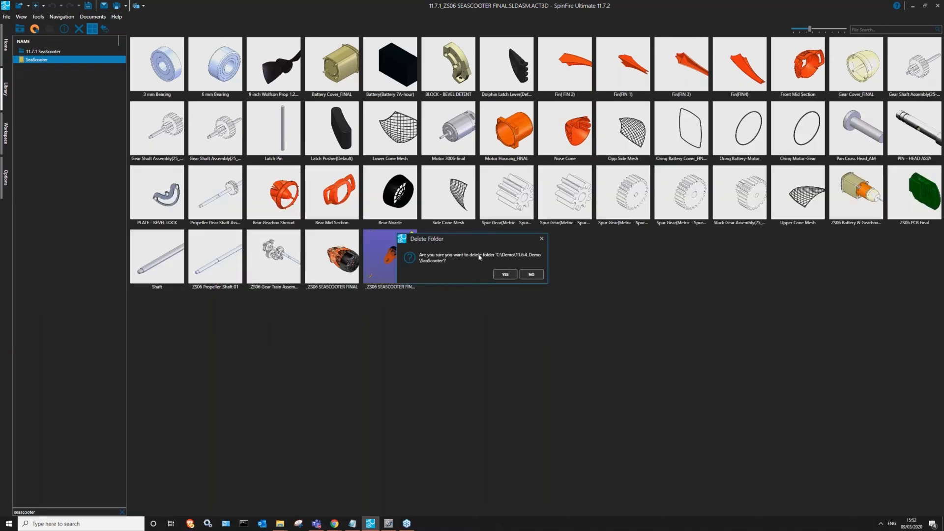
click(532, 274)
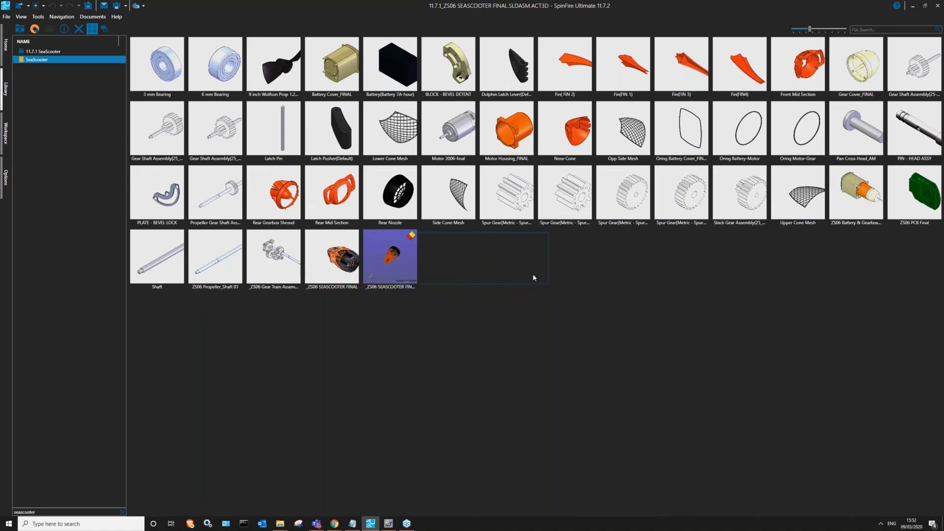
Step: Bring up the removal confirmation for the 11.7.1 SeaScooter connection once more and decline it
click(40, 53)
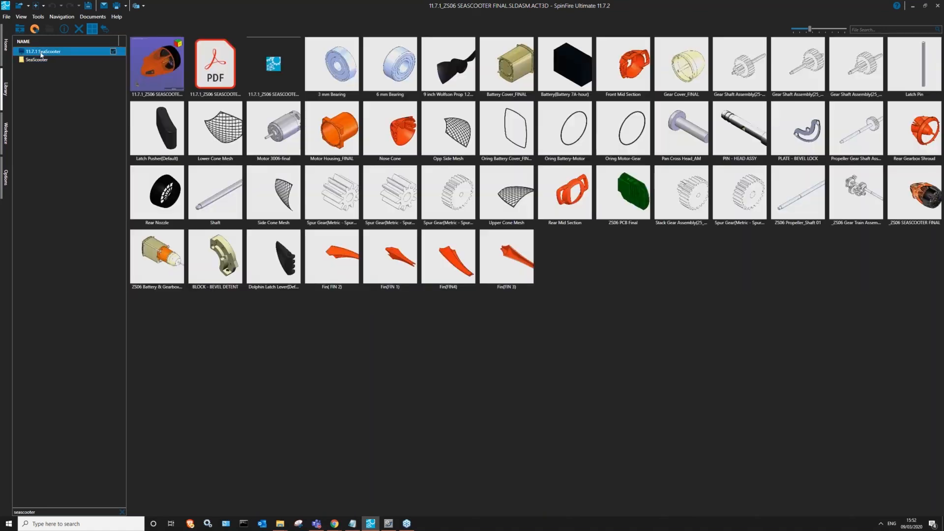
right_click(40, 54)
click(55, 119)
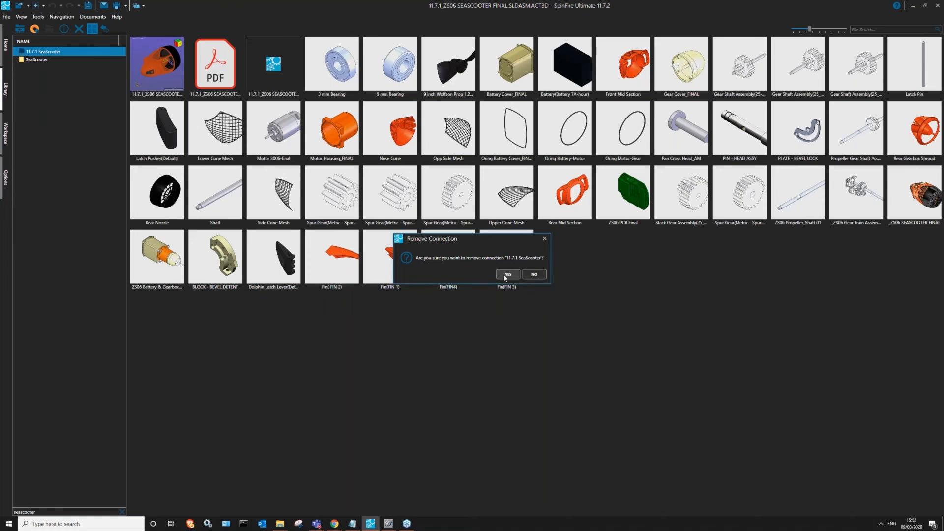
click(534, 275)
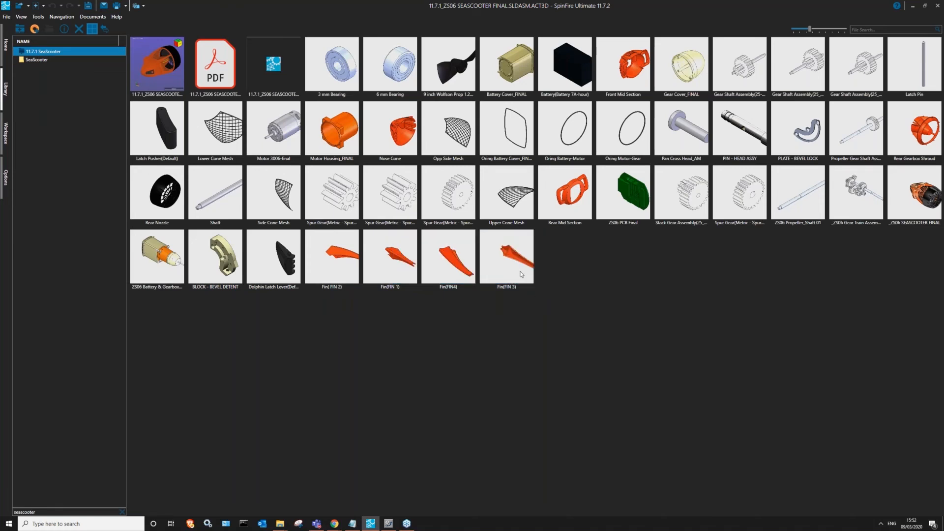
Step: Clear the directory search, search the 11.7.1 SeaScooter folder's files for "seascooter", and clear that search too
click(122, 510)
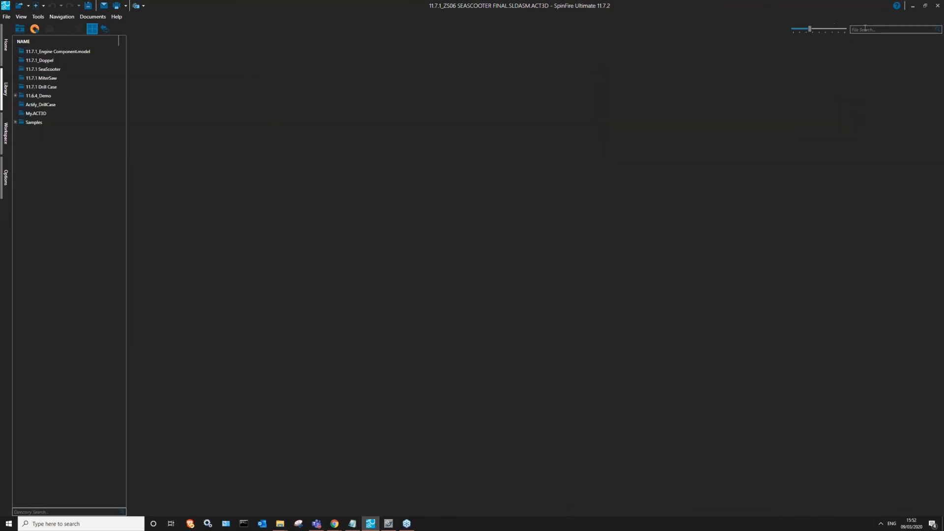
click(43, 69)
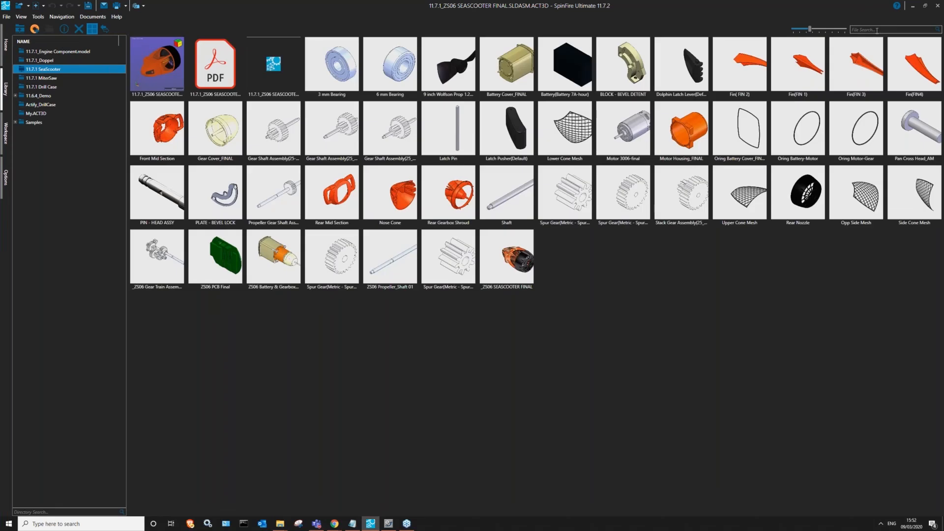
click(877, 30)
text(seascooter)
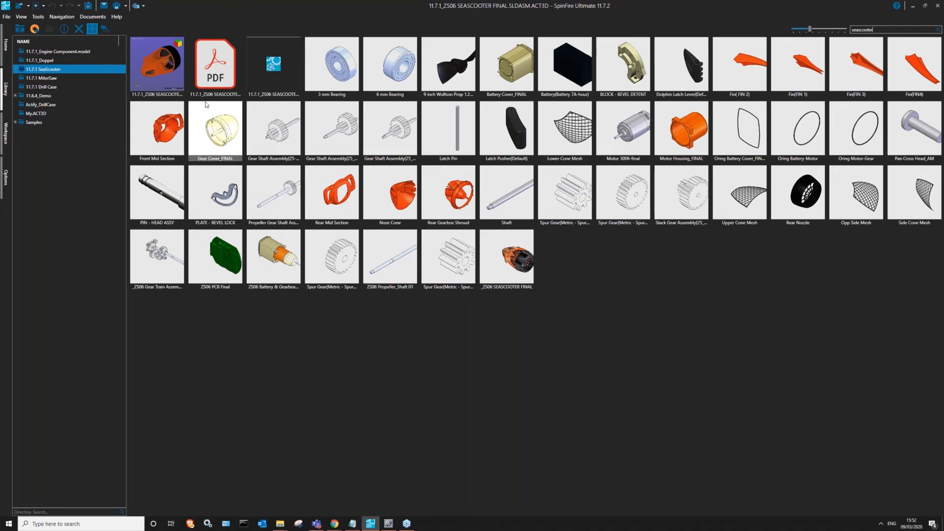
key(Return)
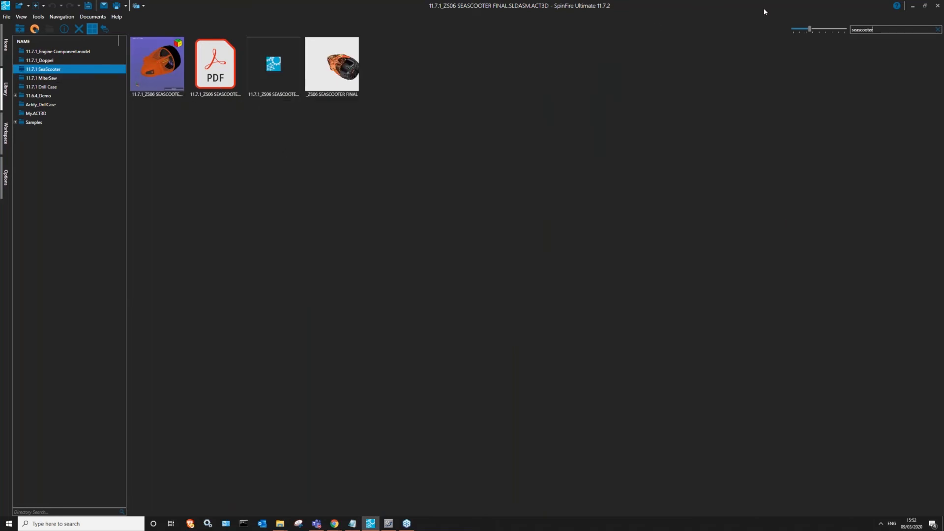
drag(886, 29, 702, 41)
key(BackSpace)
Step: Switch to the 11.7.1 SeaScooter folder in File Explorer and preview the file 11.7.1_ZS06 SEASCOOTER FINAL.SLDASM.ACT3D
mouse_move(280, 524)
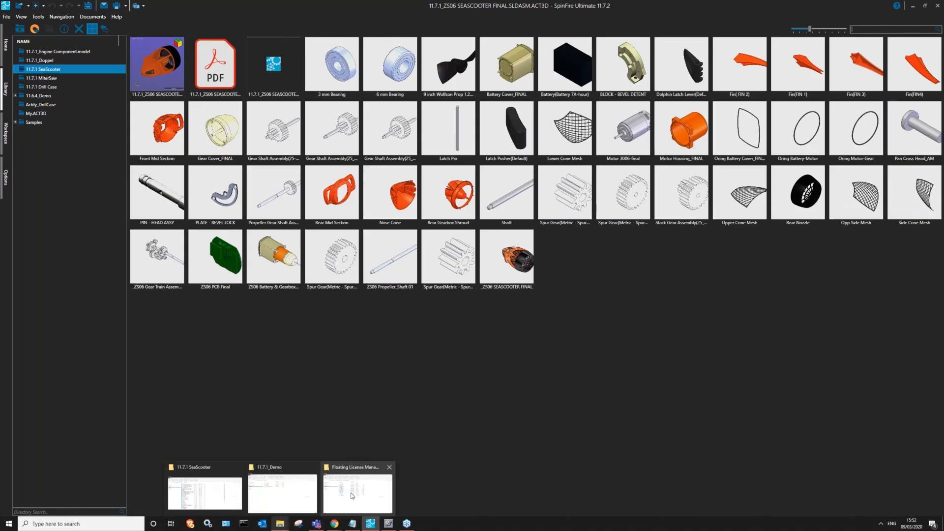
click(219, 495)
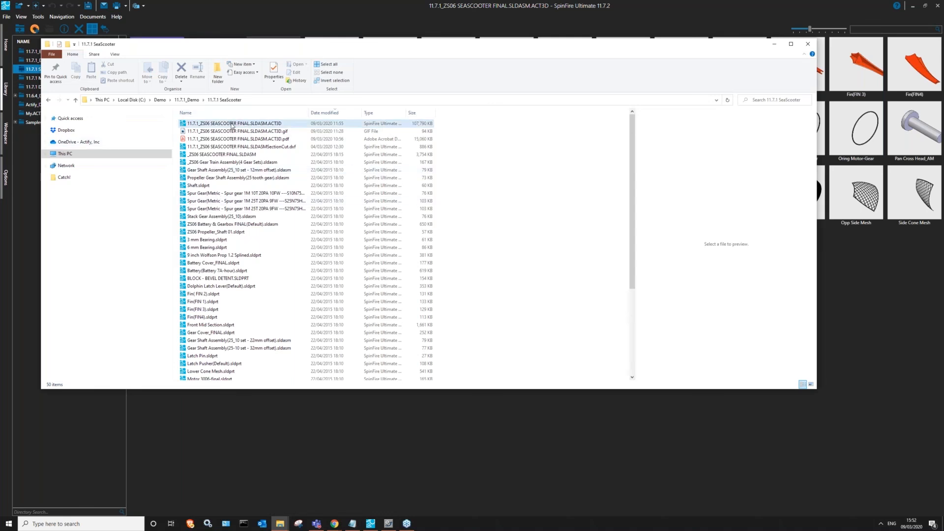
click(231, 124)
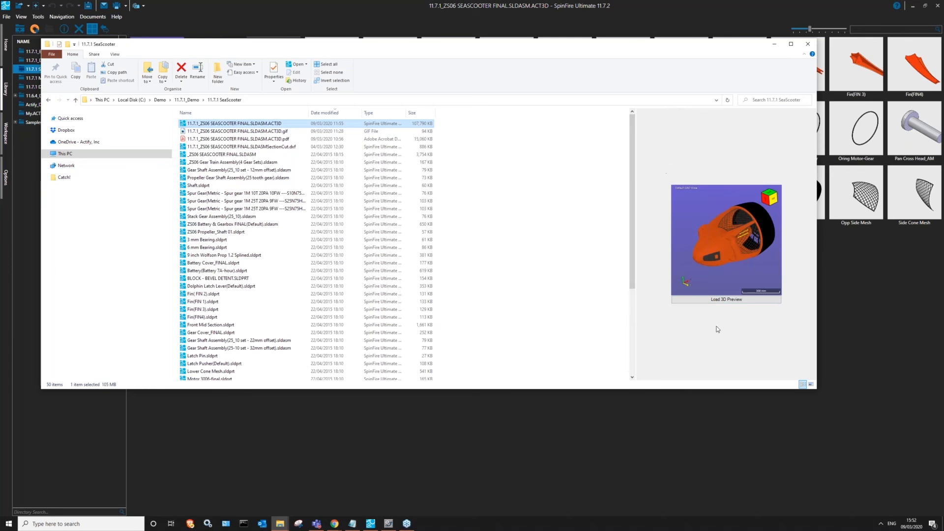
drag(426, 47, 388, 91)
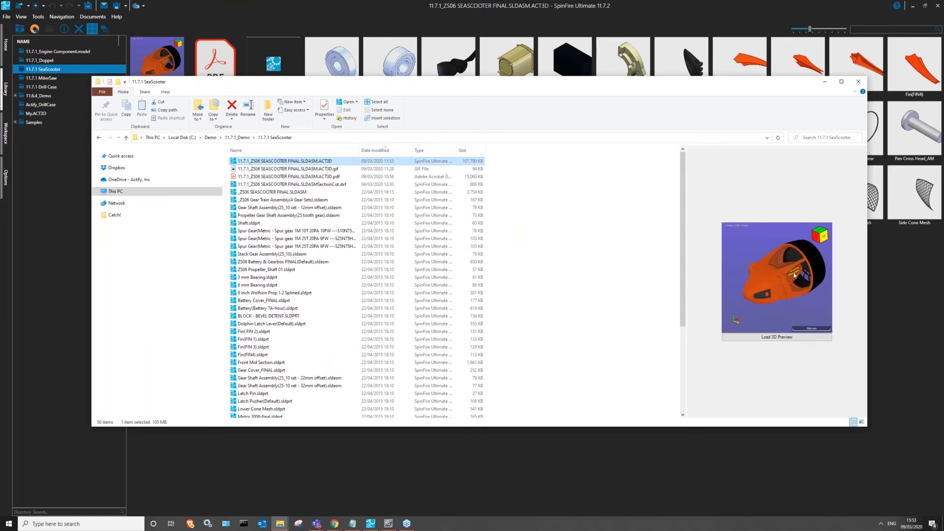
Step: Load the 3D preview of the seascooter ACT3D file and inspect the model from another angle at closer range
click(771, 339)
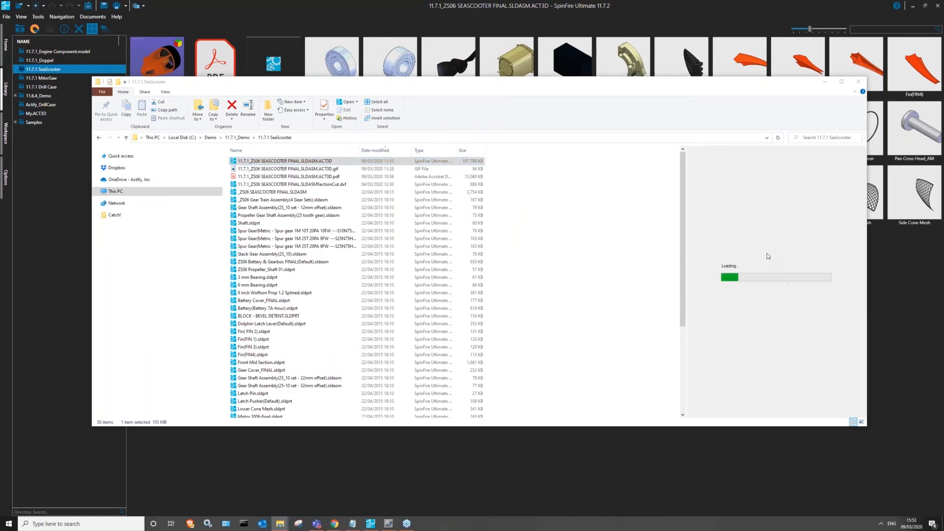
drag(778, 295, 697, 231)
scroll(697, 232, up, 3)
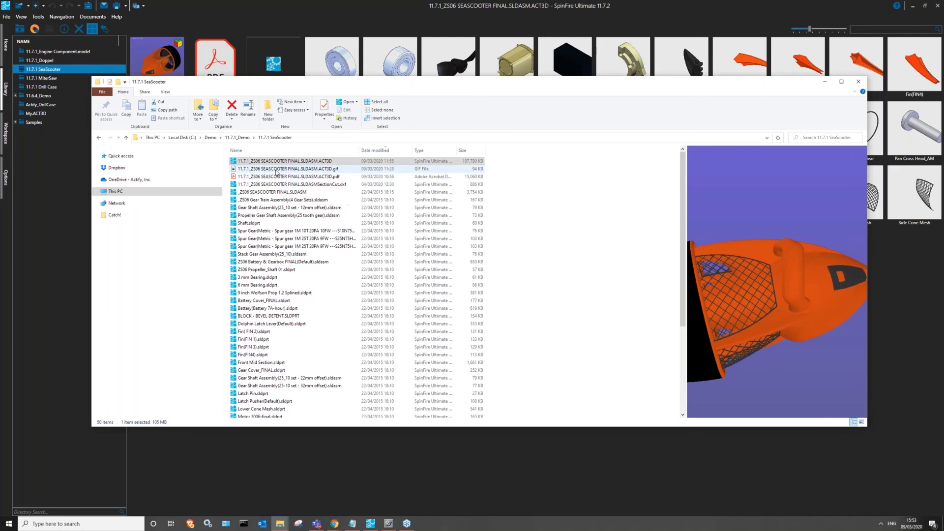
click(278, 169)
Step: Revisit SpinFire's 3D Viewer settings and leave them without applying changes
click(2, 192)
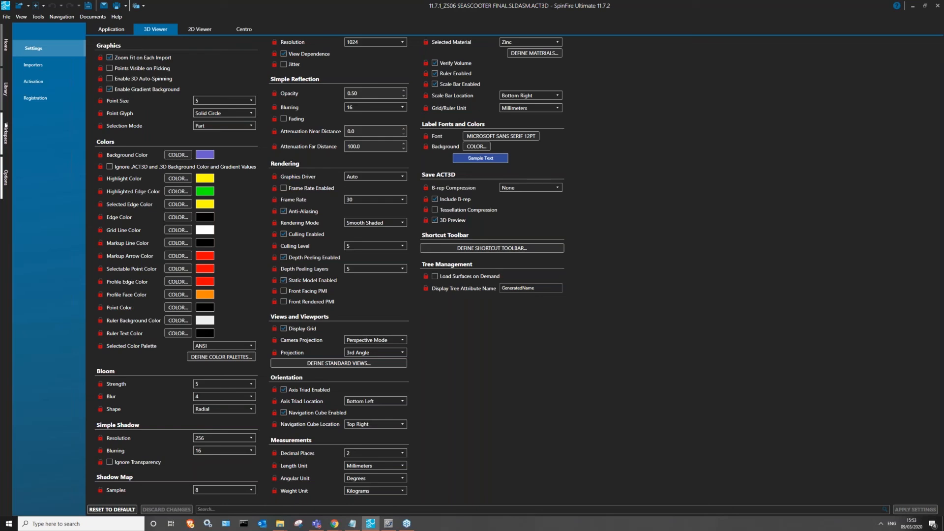
click(6, 138)
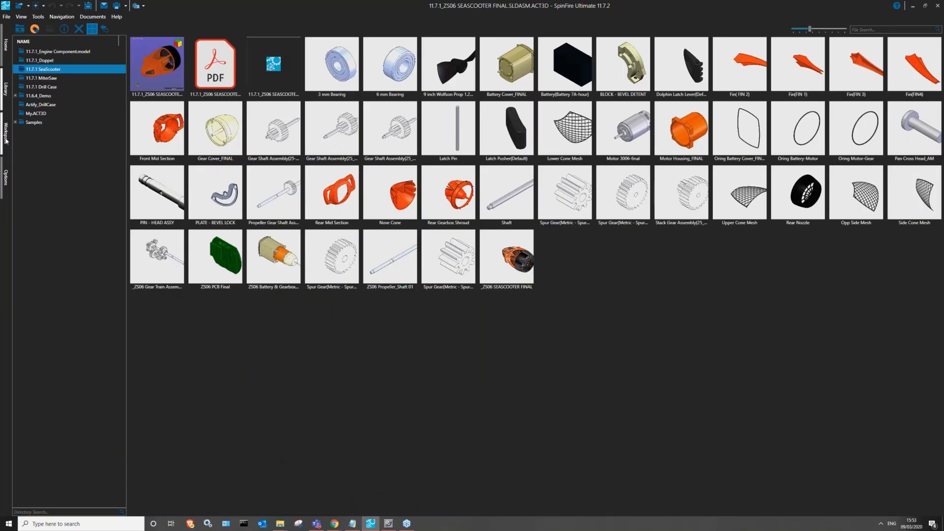
Step: Return to the seascooter model in the workspace and call up the floating Shortcut Toolbar at several spots over the viewer
click(6, 140)
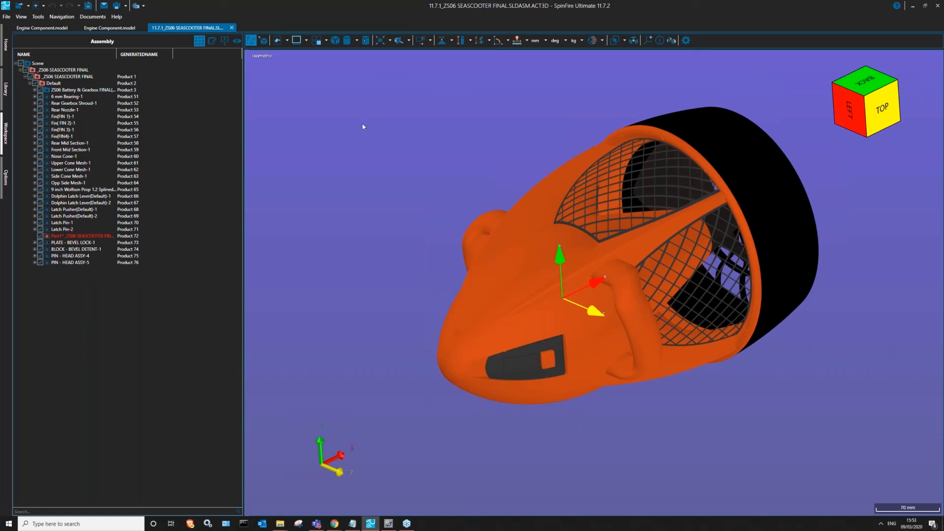
key(s)
drag(190, 60, 182, 48)
drag(399, 109, 400, 112)
key(s)
key(s)
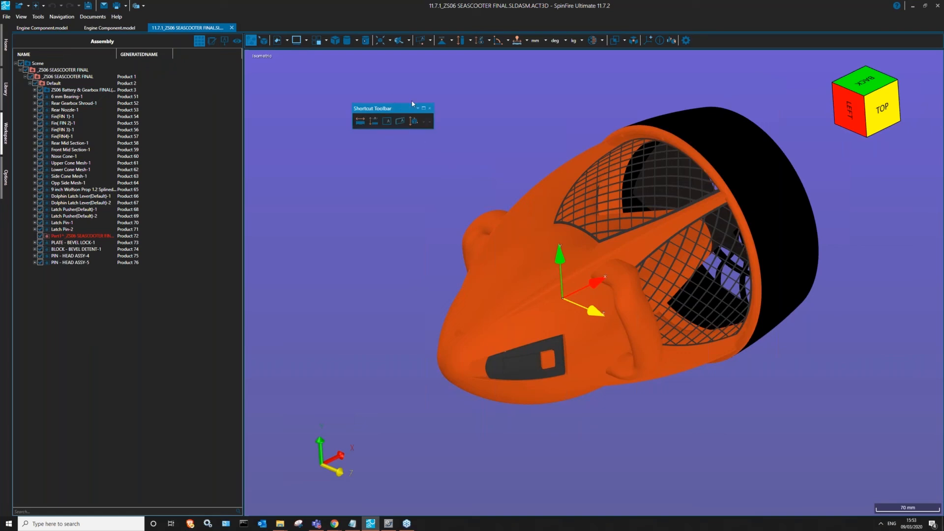
key(s)
key(s)
key(s)
key(s)
key(s)
key(s)
drag(626, 68, 79, 347)
key(s)
key(s)
key(s)
key(s)
key(s)
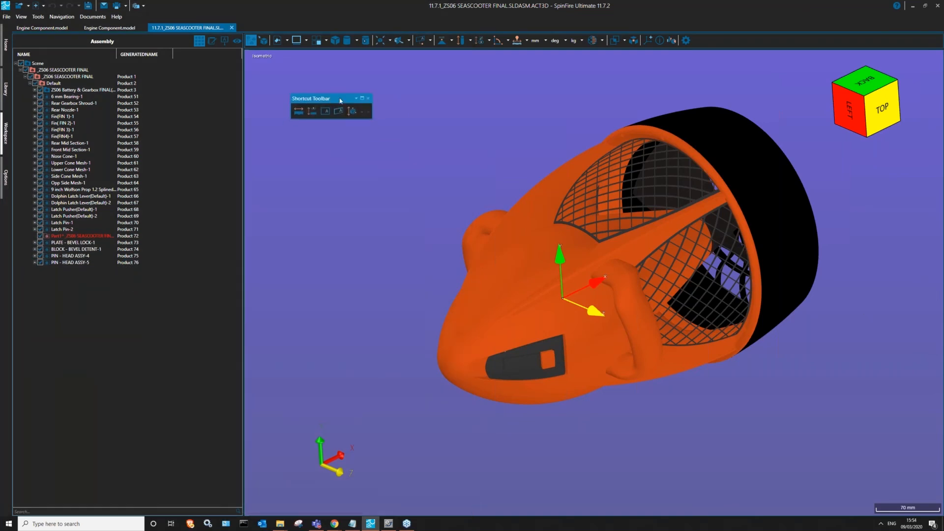
key(s)
key(s)
key(s)
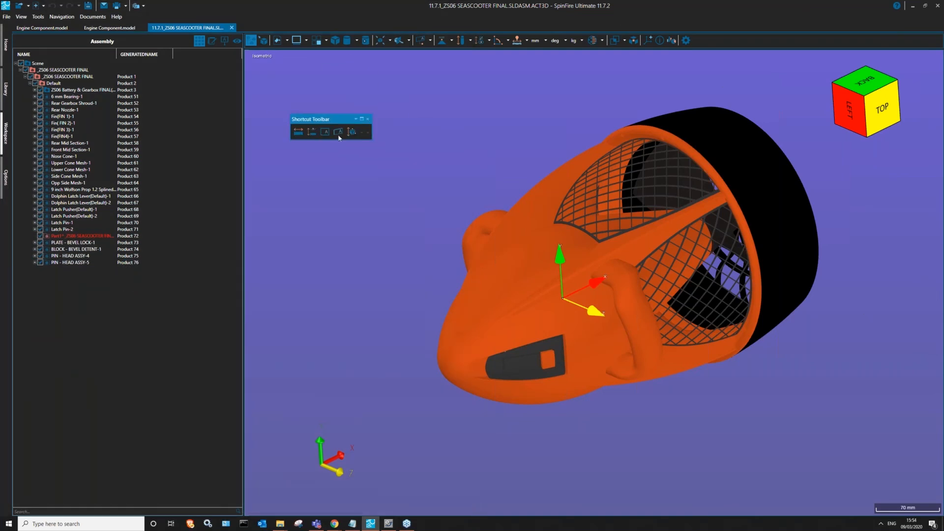
Step: Dock the Shortcut Toolbar beside the Workspace Toolbar and re-dock it as a vertical bar along the viewer's right edge
drag(357, 94, 607, 43)
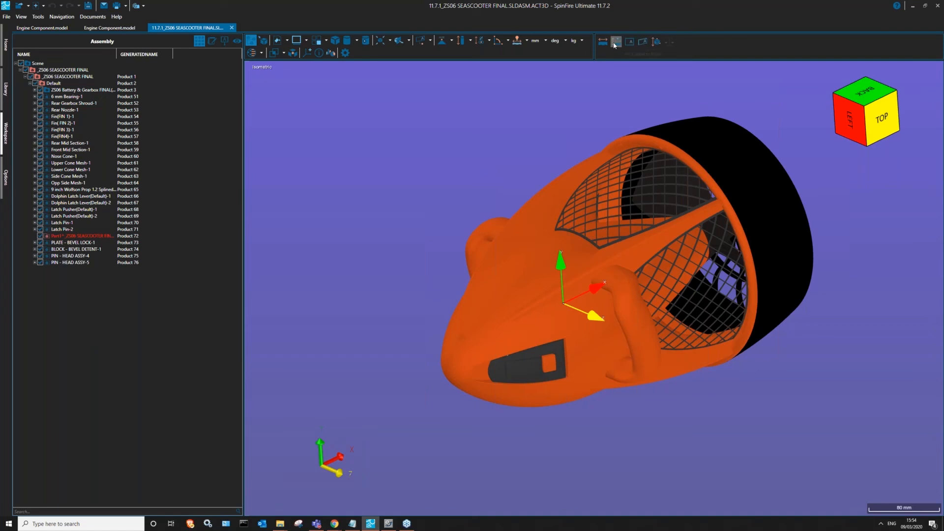
click(471, 41)
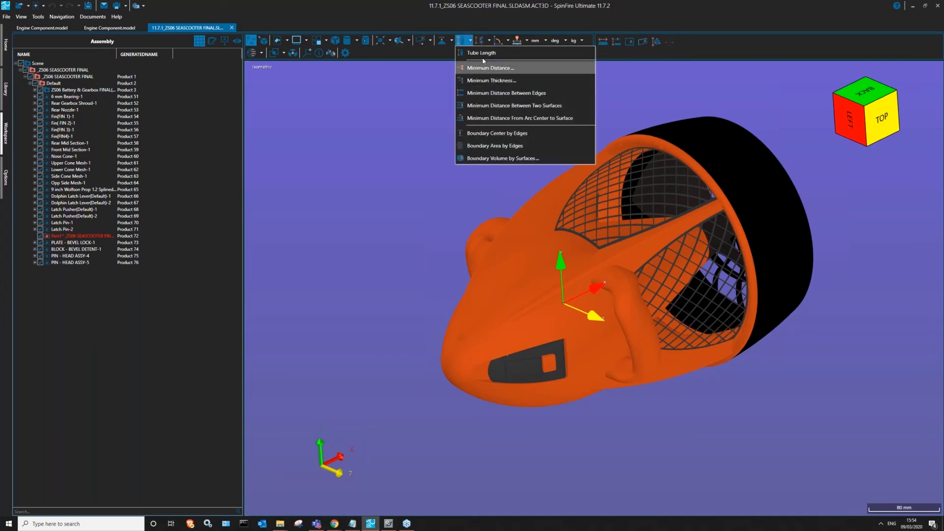
click(479, 53)
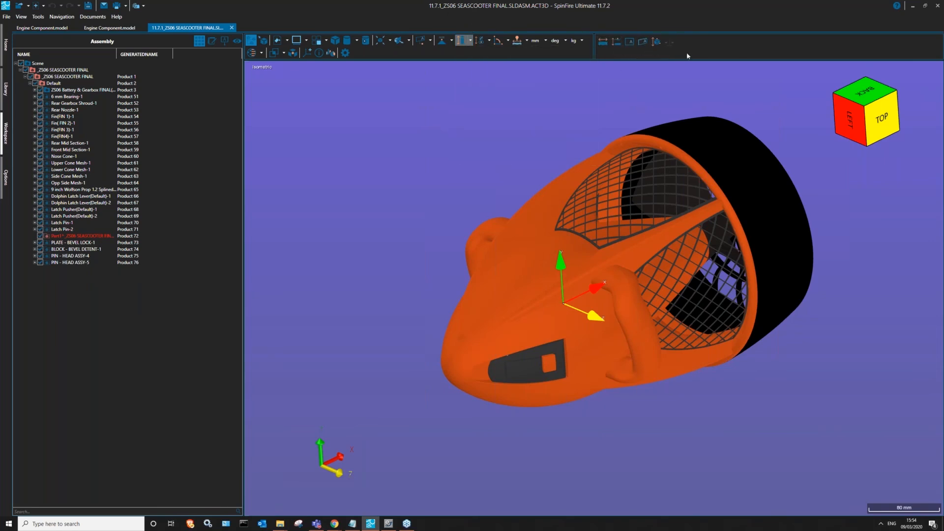
drag(603, 101, 935, 291)
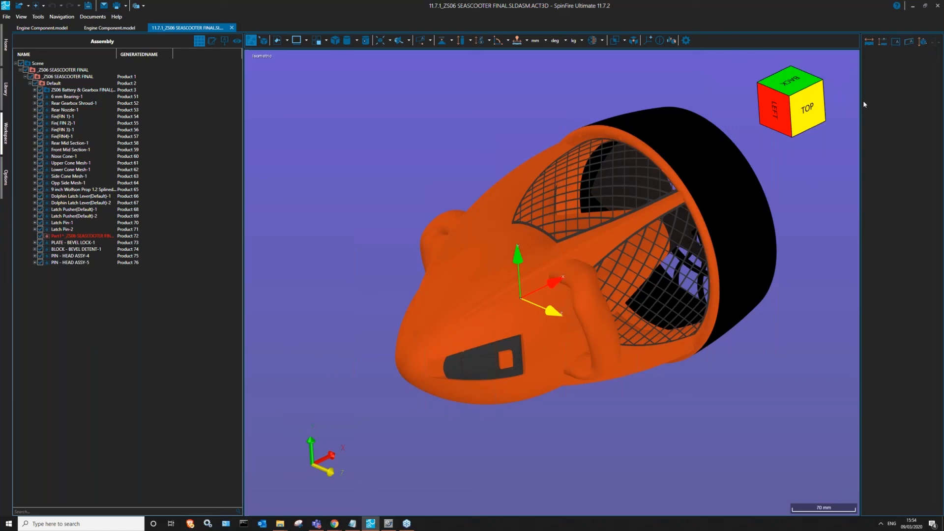
drag(896, 95, 926, 106)
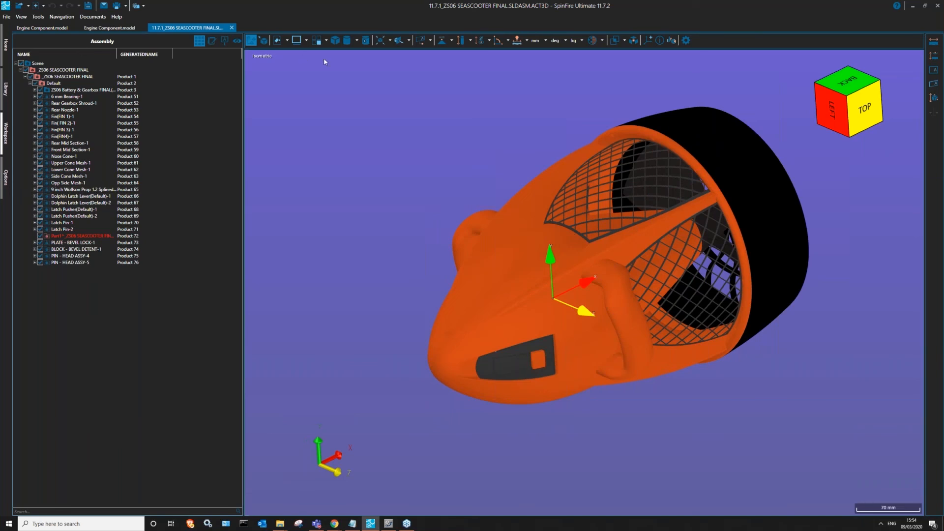
Step: Float the Workspace Toolbar, dock it below and back above the viewer, and undock and re-dock the Explorer panel
drag(702, 37, 293, 73)
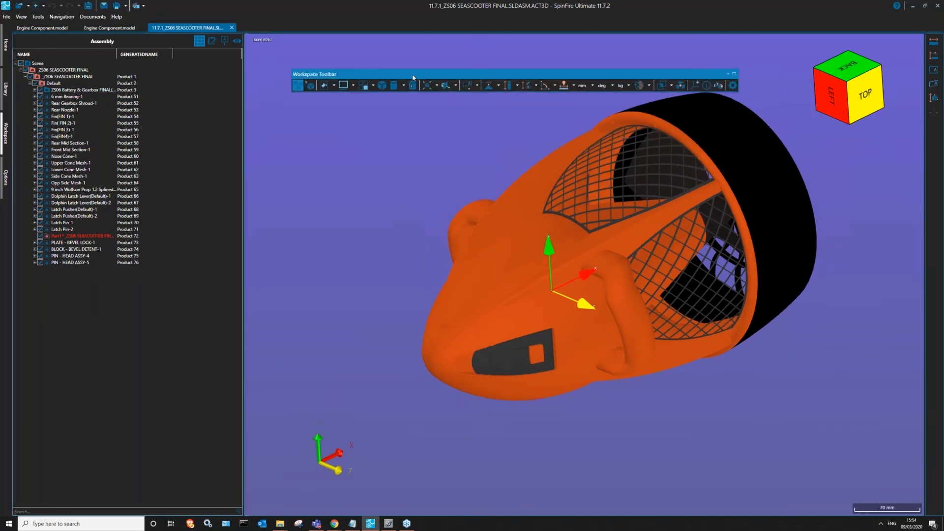
drag(362, 73, 481, 514)
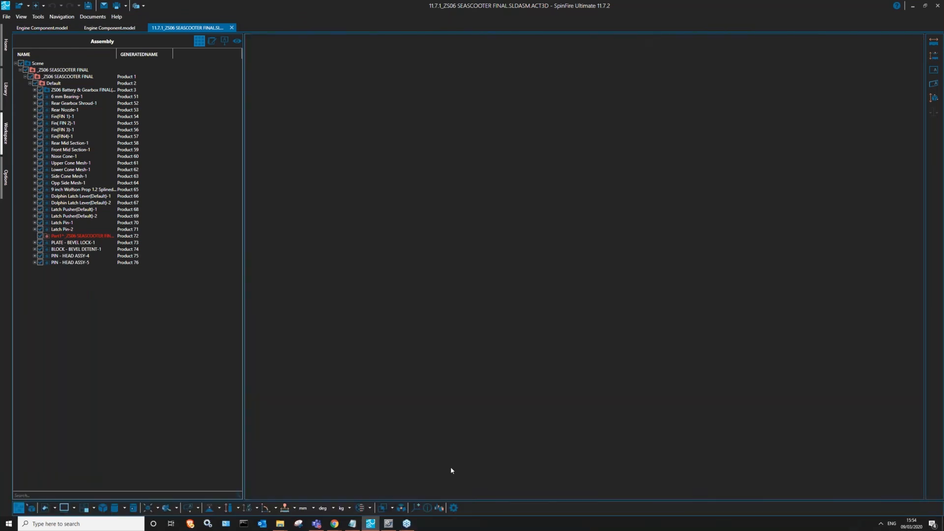
drag(542, 35, 477, 39)
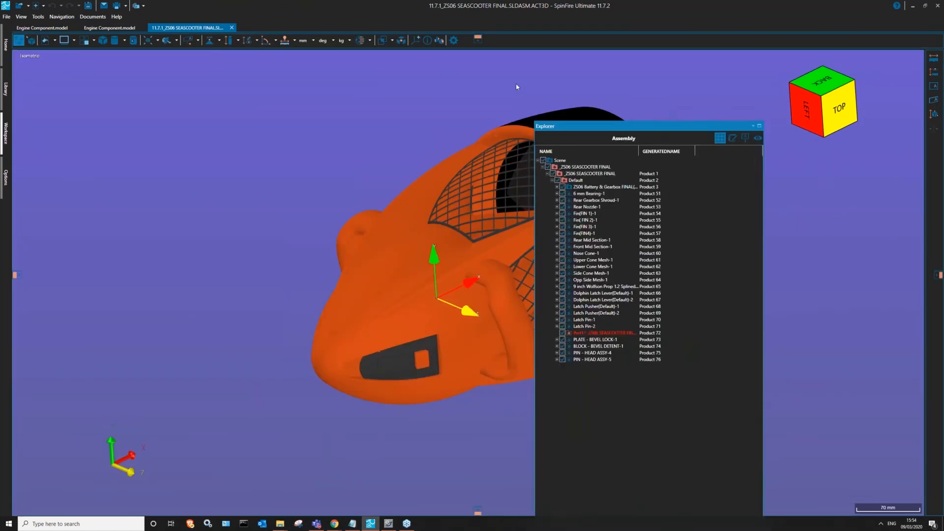
drag(515, 84, 13, 282)
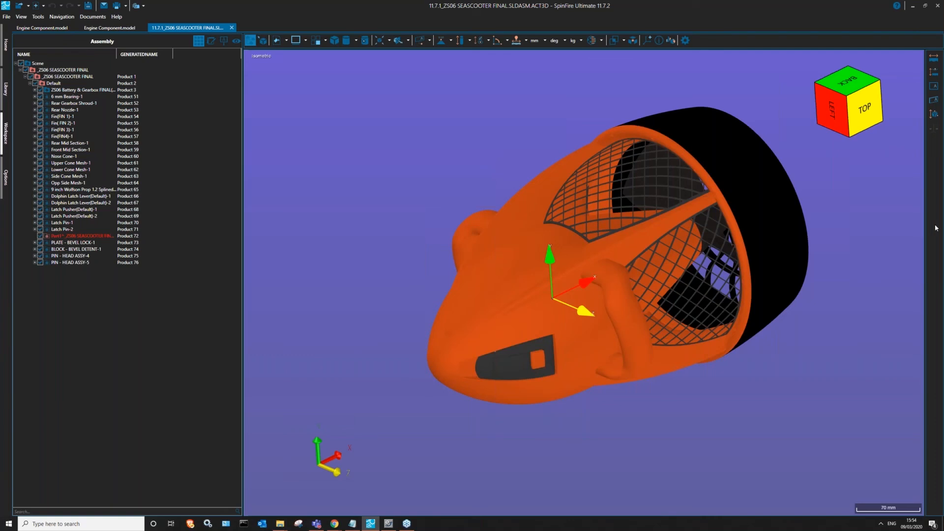
Step: Compare the two open Engine Component.model documents by orbiting their connecting rods, revisiting the seascooter document in between
click(42, 28)
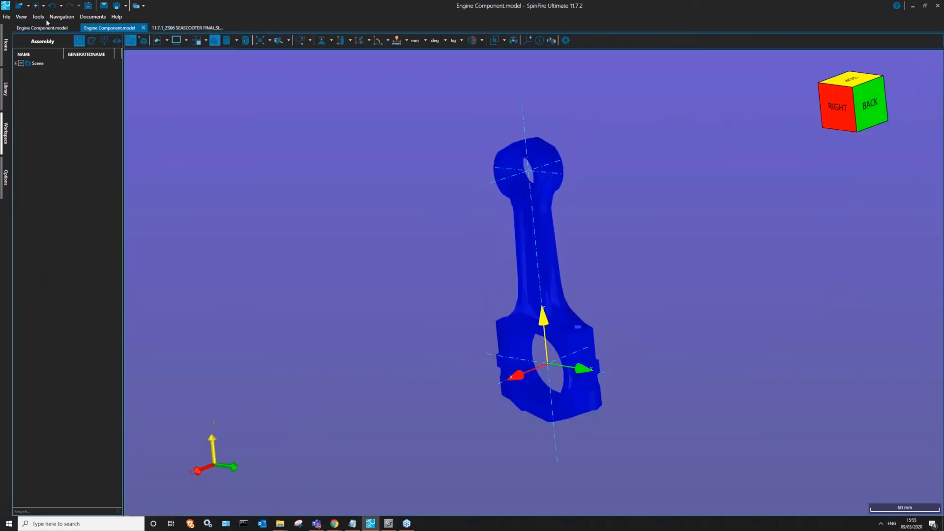
drag(568, 262, 532, 227)
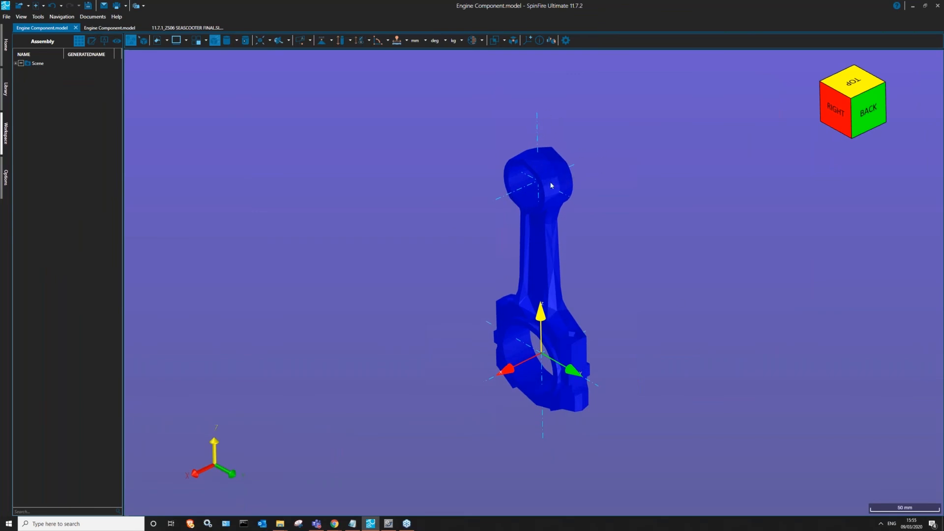
drag(538, 187, 135, 30)
click(134, 30)
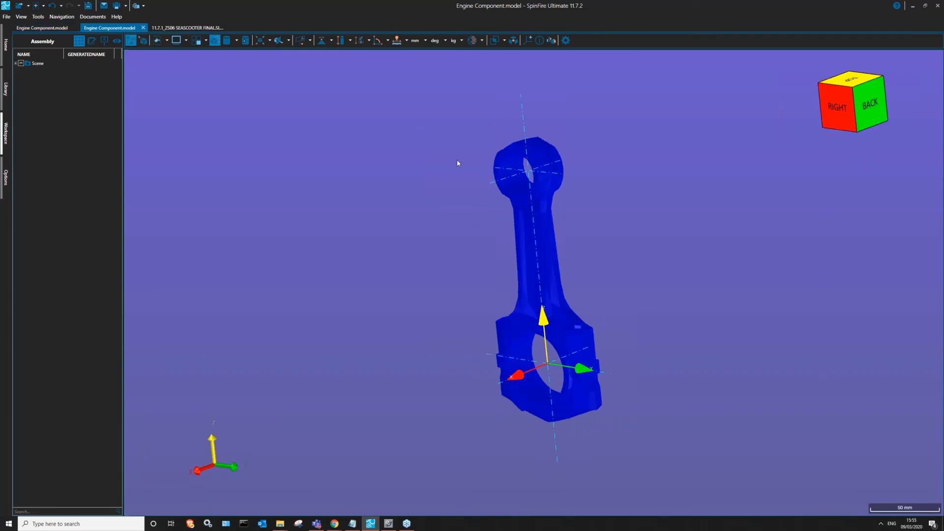
drag(567, 245, 539, 179)
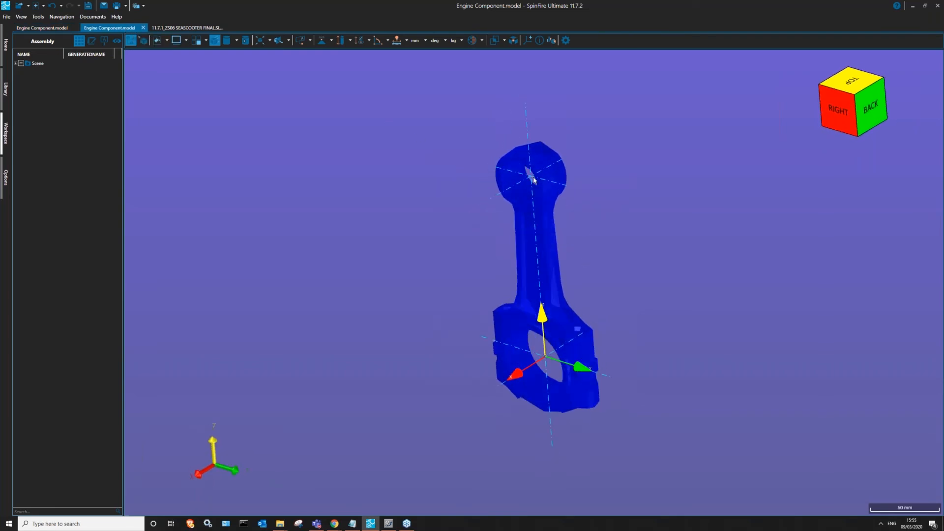
drag(646, 292, 545, 268)
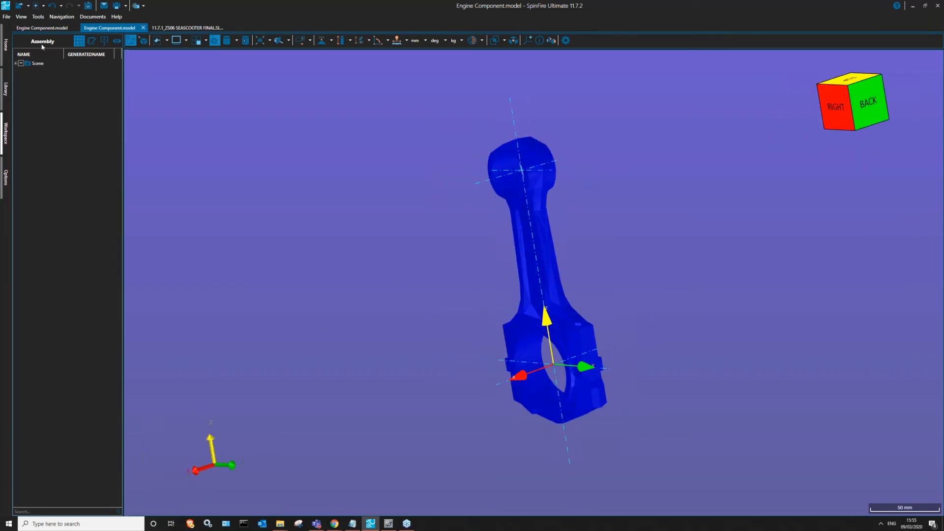
click(197, 28)
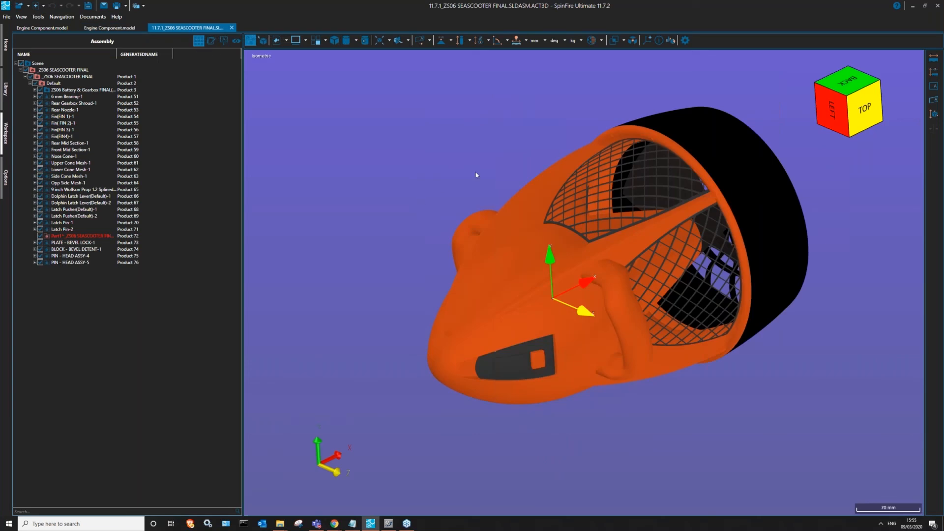
click(47, 28)
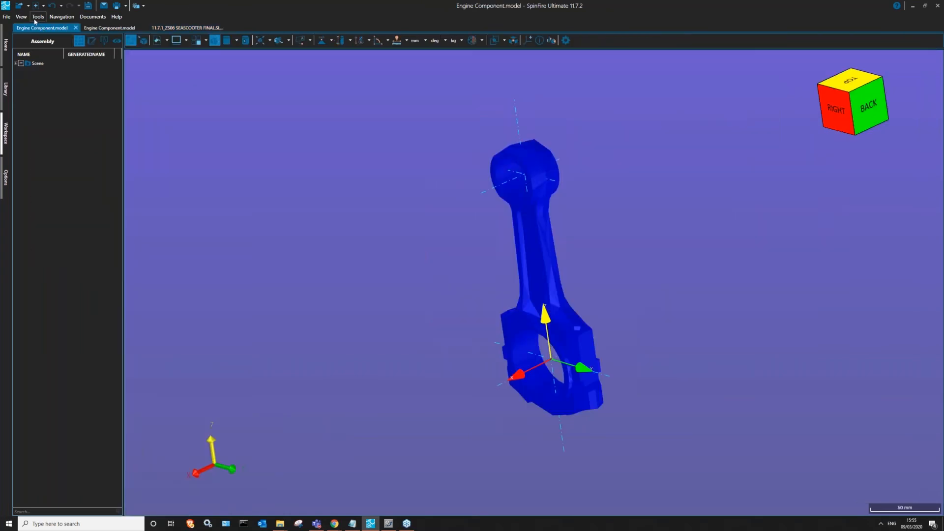
Step: Show the Output log for the first Engine Component.model document and read through its reader options, file information and summary
click(21, 21)
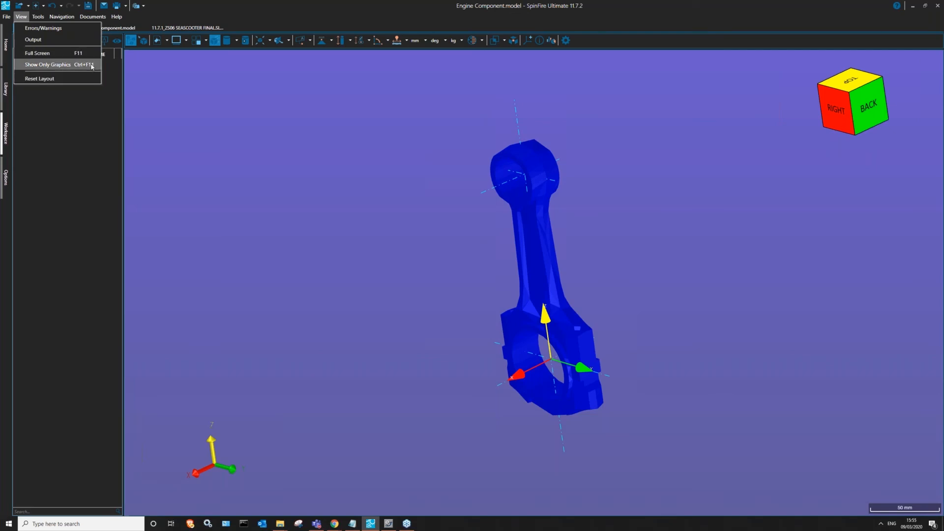
click(548, 199)
drag(548, 199, 389, 216)
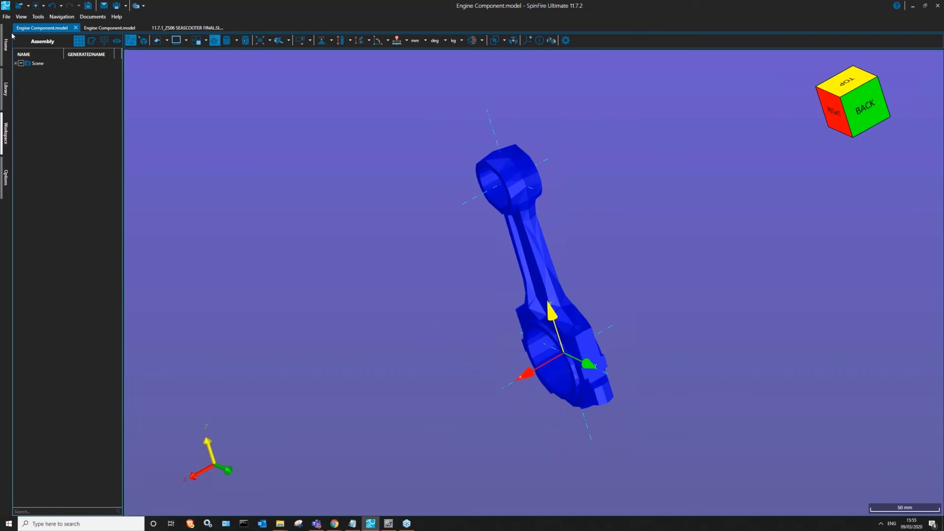
click(16, 18)
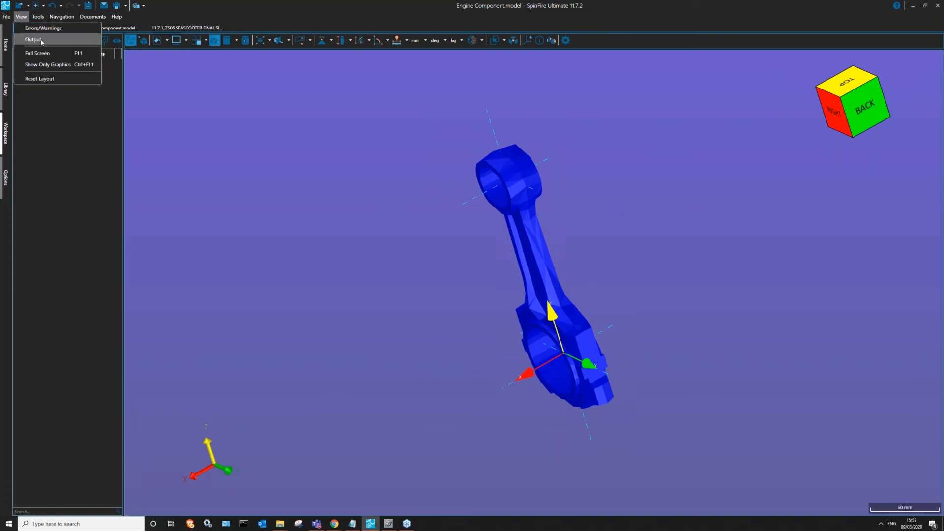
click(42, 40)
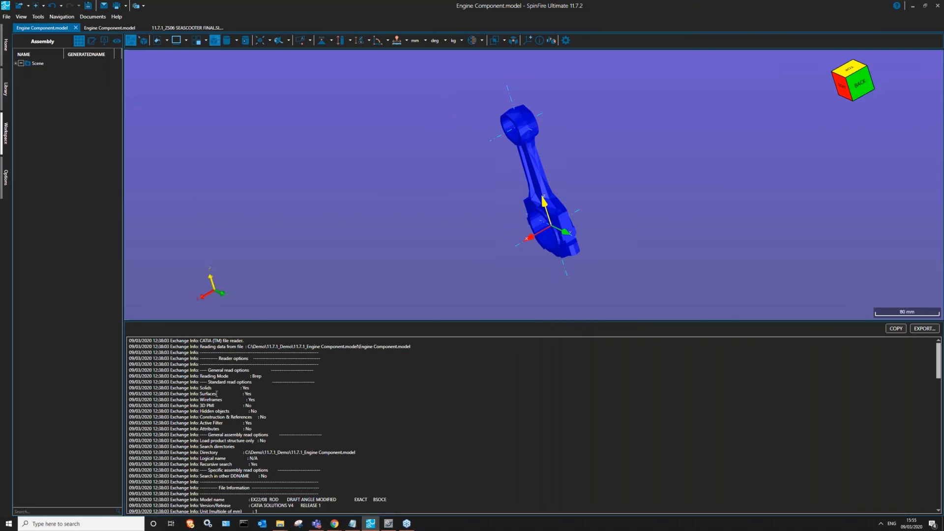
drag(201, 388, 295, 488)
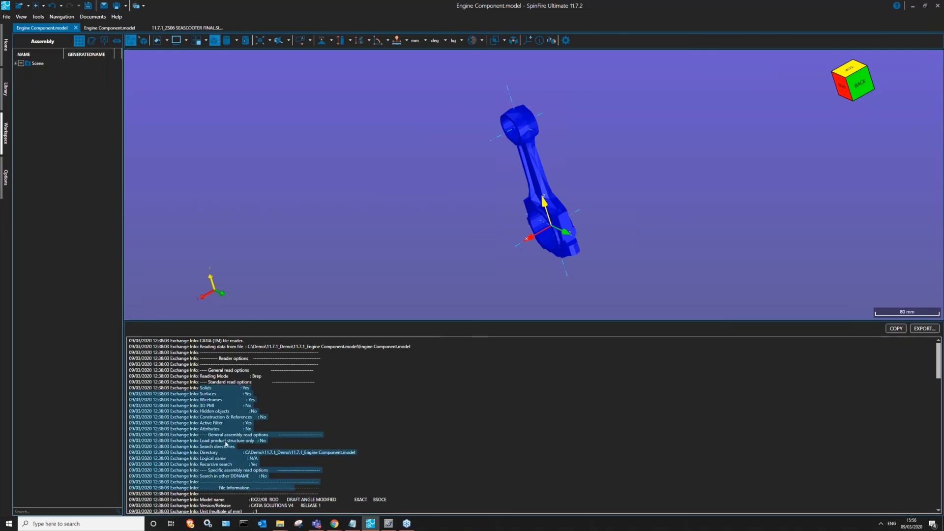
scroll(304, 401, down, 2)
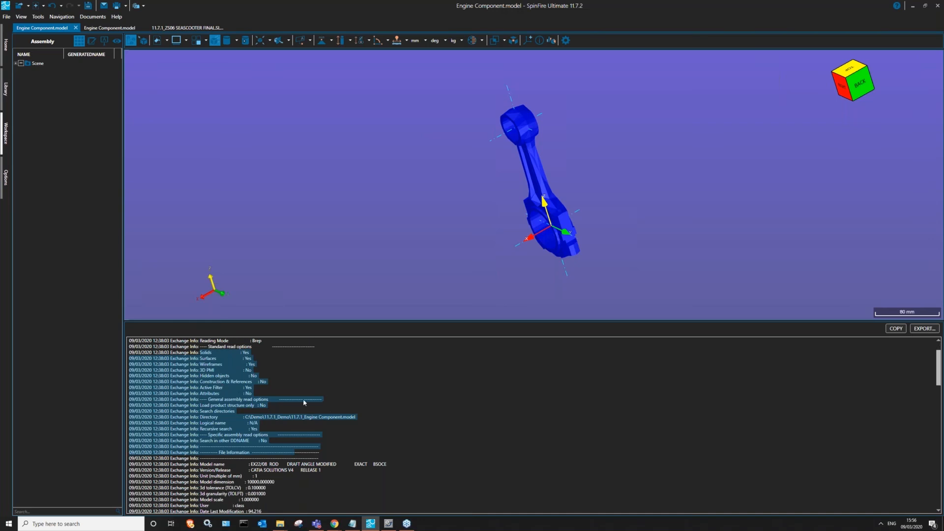
scroll(317, 465, down, 15)
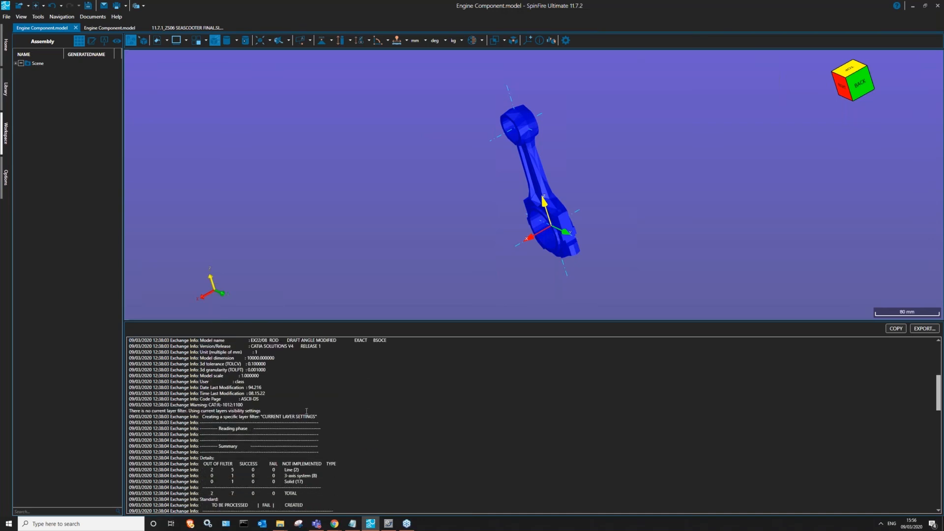
scroll(293, 441, down, 4)
scroll(223, 359, up, 4)
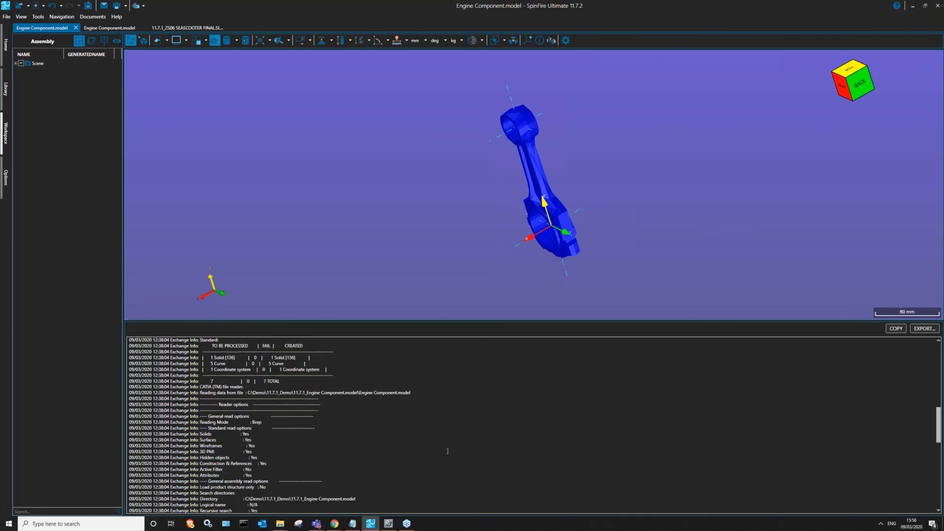
Step: Switch to the seascooter document with its import log shown and hide the Output panel
middle_drag(258, 156, 324, 117)
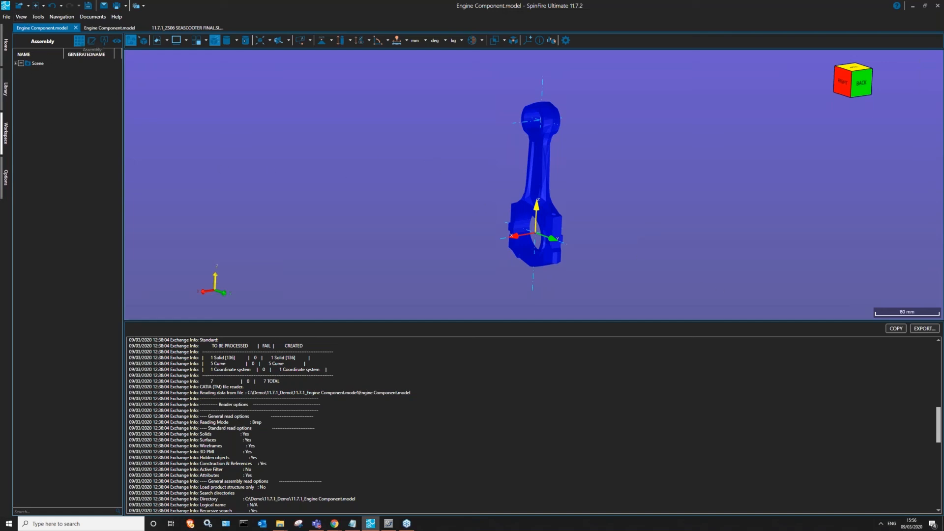
click(187, 28)
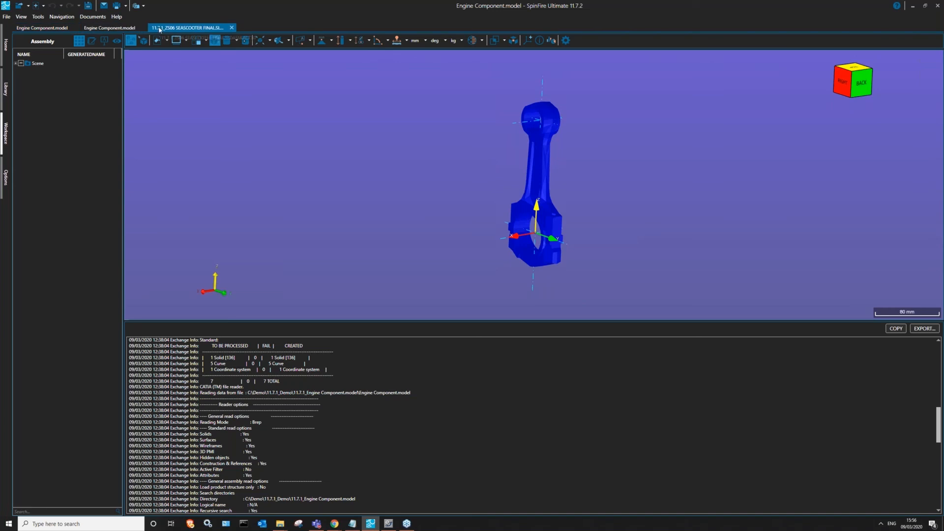
click(20, 18)
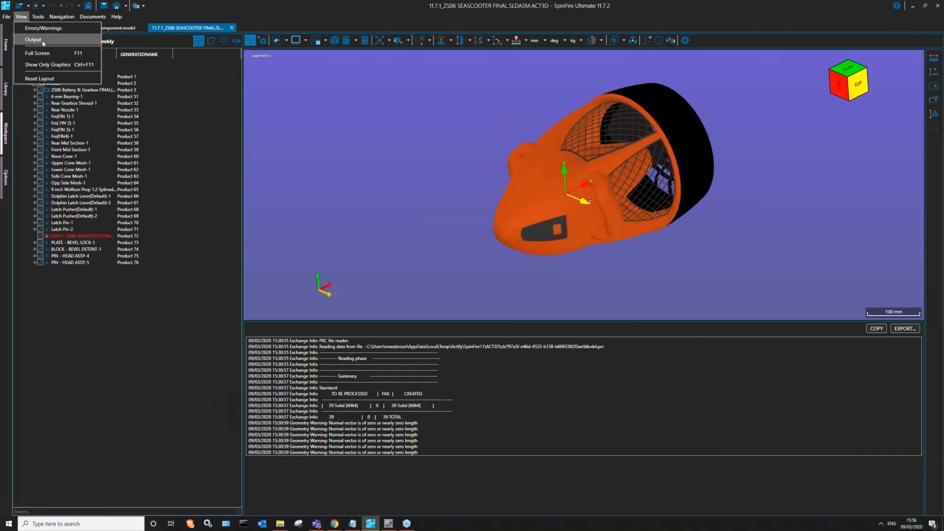
click(49, 45)
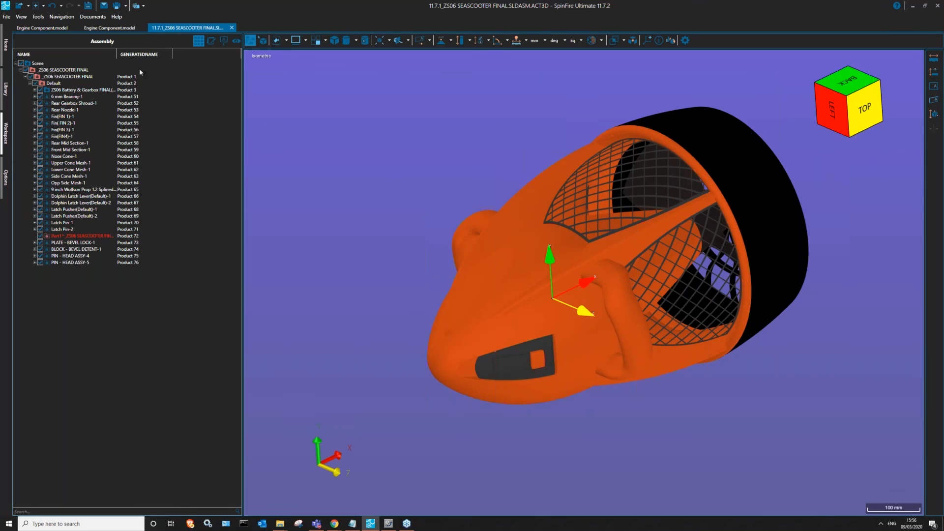
Step: Show the seascooter's Annotations tree, switch to its list of Views, and orbit the model to another angle
click(223, 45)
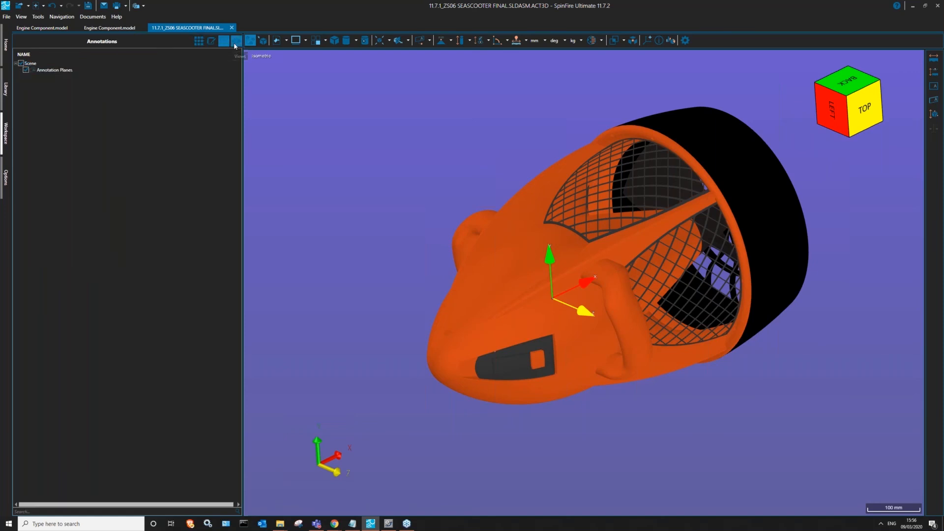
click(236, 42)
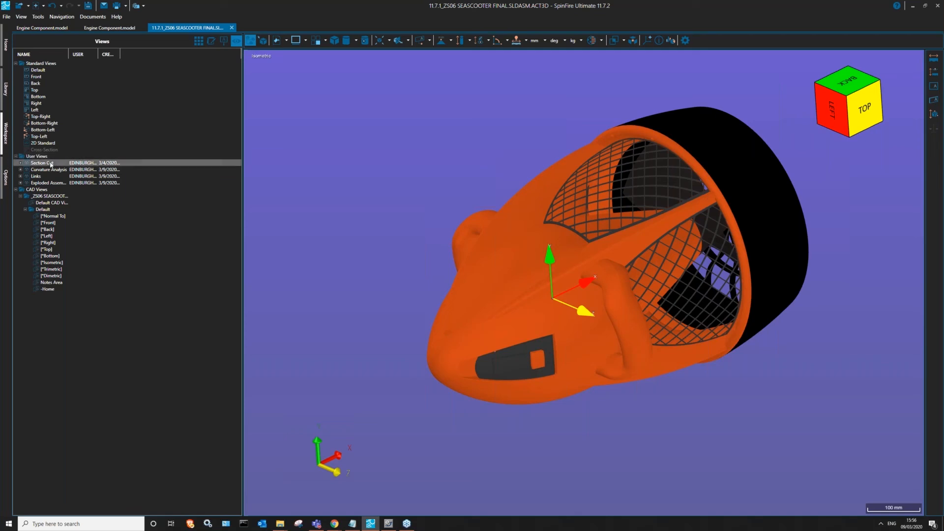
middle_drag(719, 270, 574, 236)
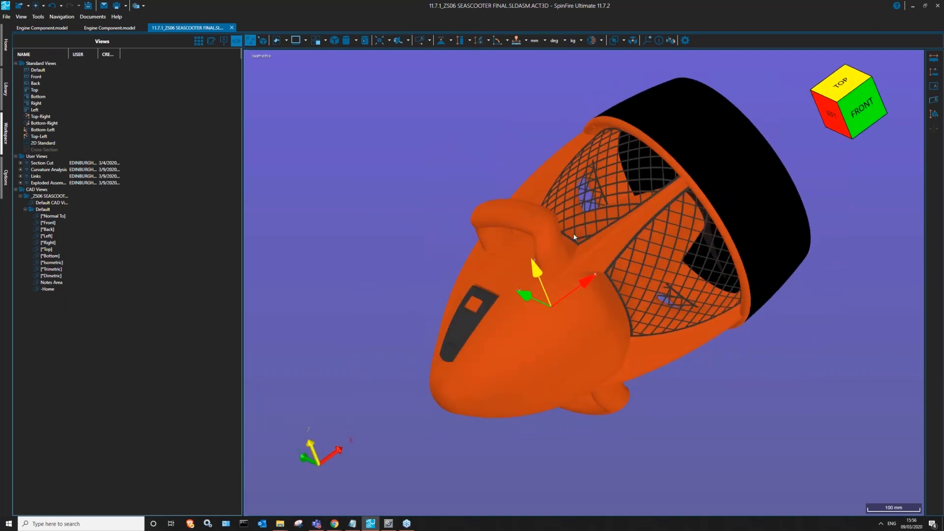
Step: Show the Section Cut user view of the seascooter, orbit the sectioned model and review the section plane's available commands
middle_drag(573, 236, 414, 211)
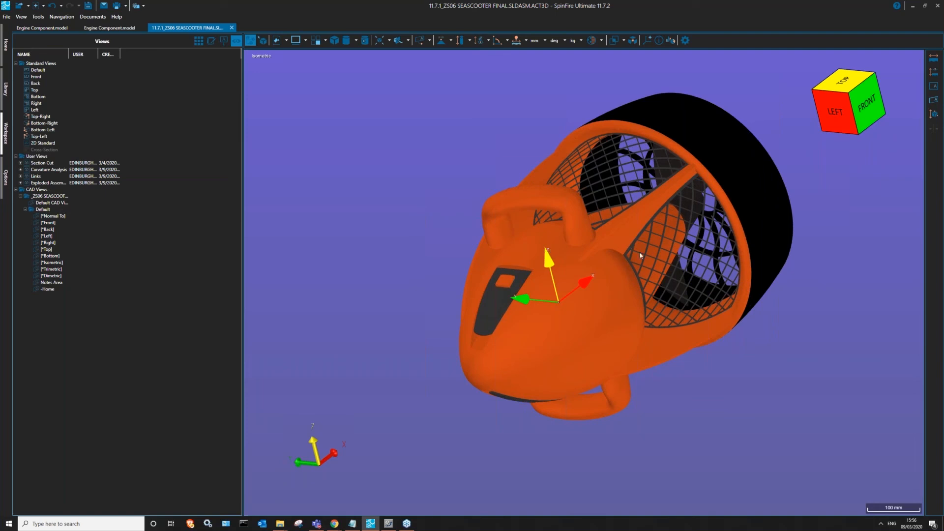
drag(629, 255, 635, 99)
click(40, 164)
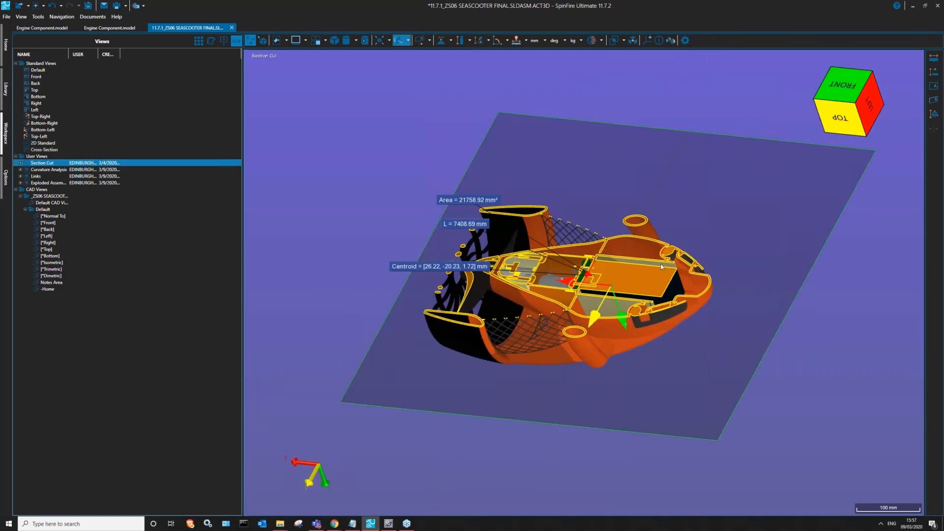
drag(494, 185, 528, 150)
right_click(528, 149)
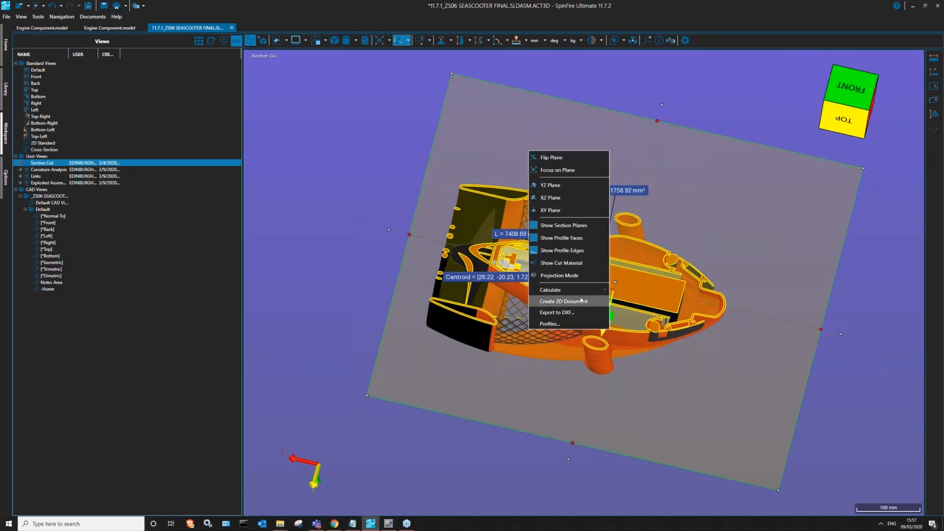
mouse_move(604, 291)
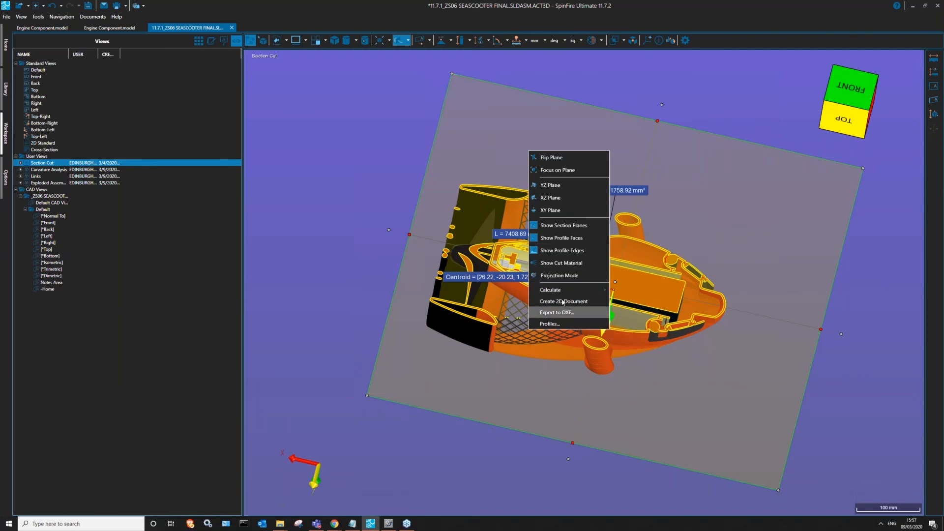
click(375, 128)
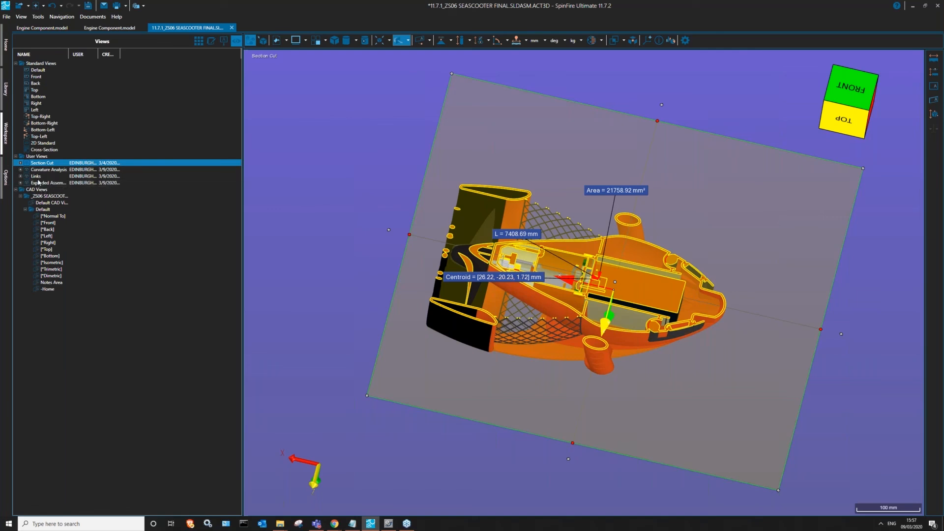
Step: Show the Links user view and follow its Section Cut link
click(37, 176)
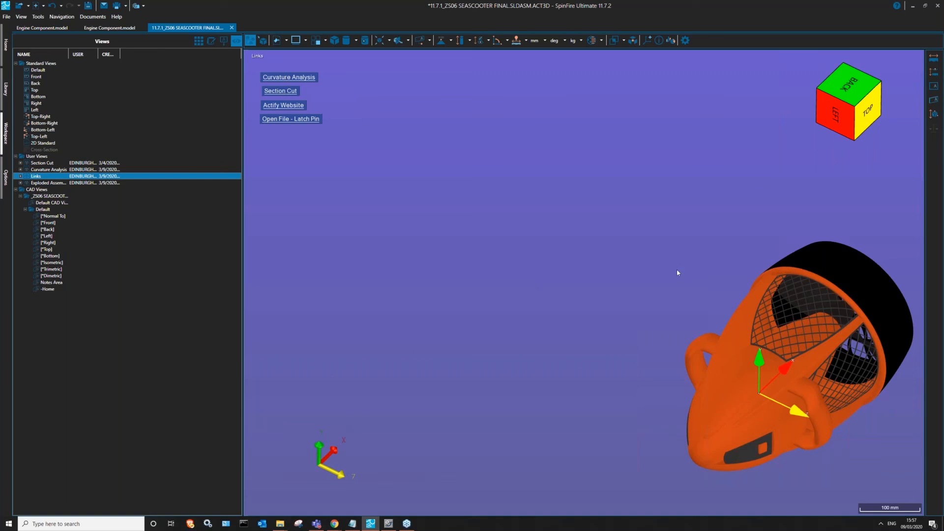
drag(901, 278, 867, 257)
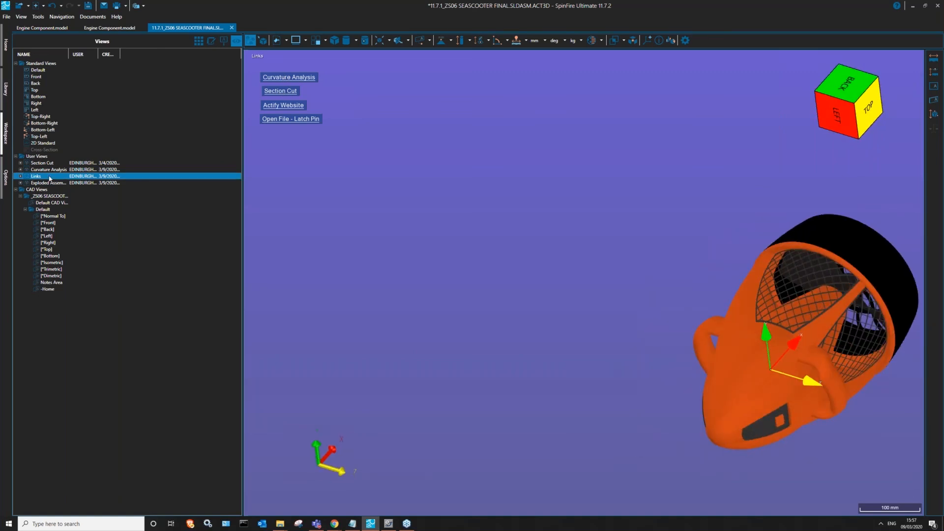
click(279, 91)
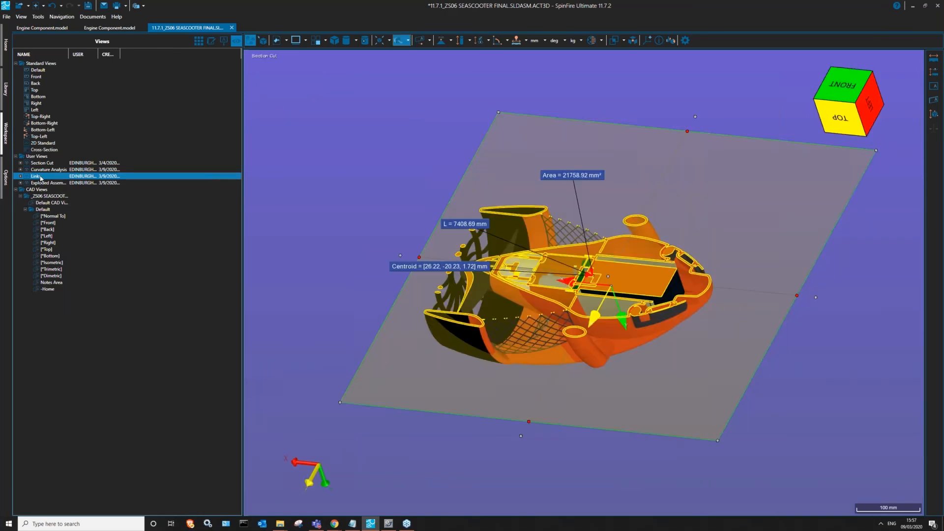
Step: Return to the Links user view, follow the Actify Website link and go back to the seascooter document
click(41, 178)
click(305, 107)
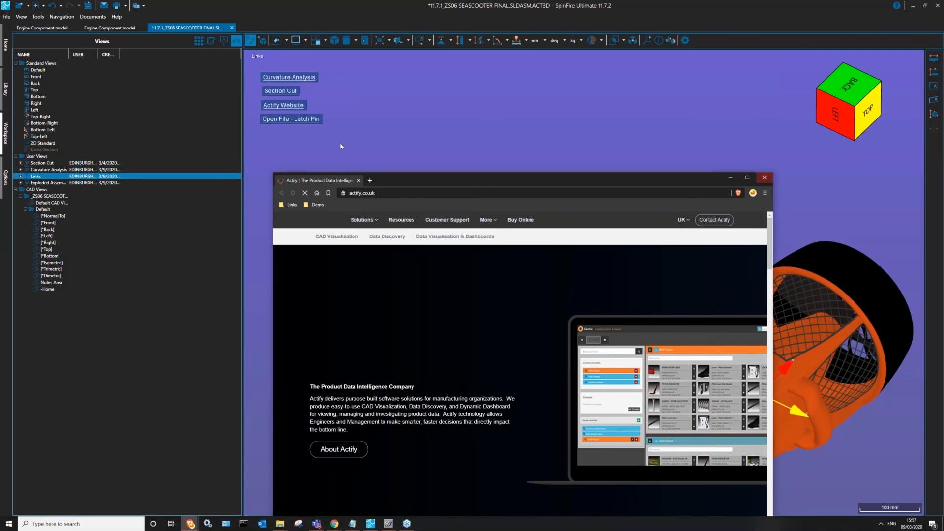
click(341, 143)
right_click(276, 122)
click(405, 90)
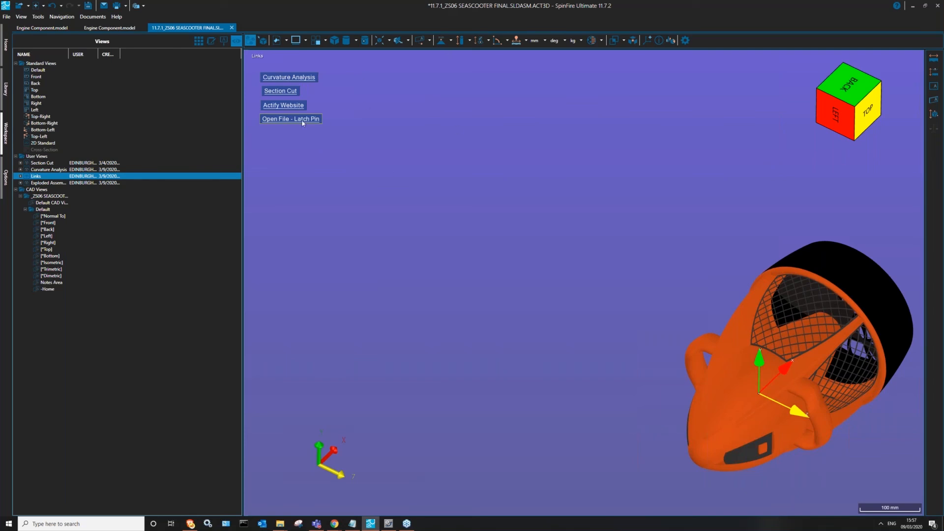
Step: Examine the hyperlink path and link target types in the Open File - Latch Pin note's properties, then cancel without changes
right_click(303, 122)
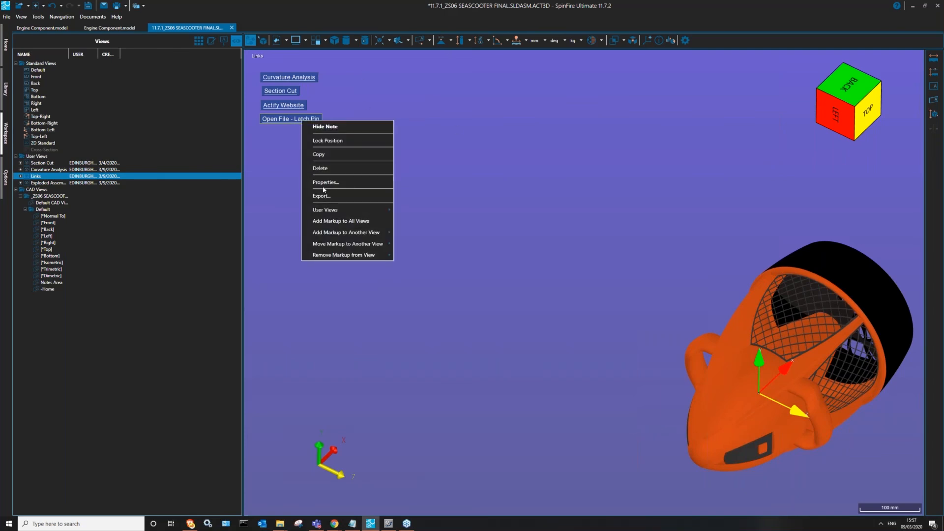
click(325, 182)
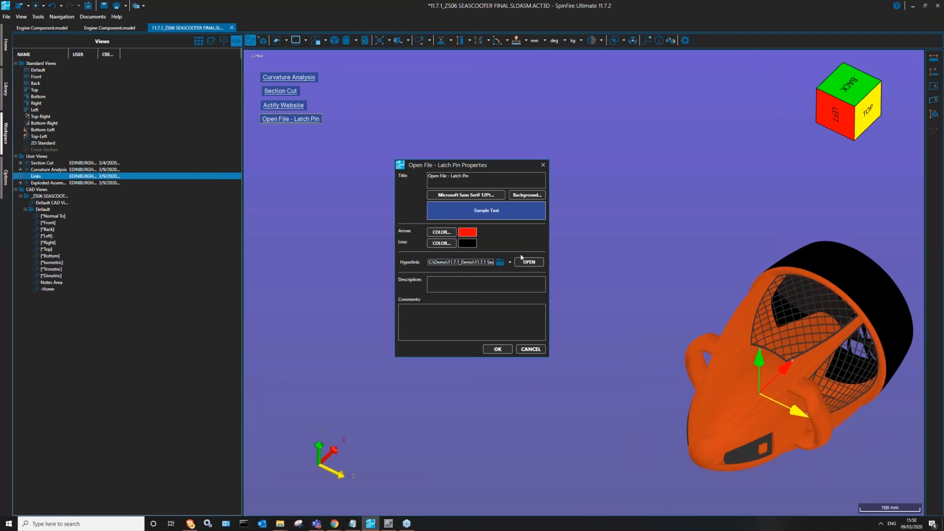
mouse_move(482, 262)
mouse_down()
mouse_move(514, 257)
mouse_move(394, 259)
mouse_move(491, 264)
mouse_up()
click(491, 264)
click(510, 265)
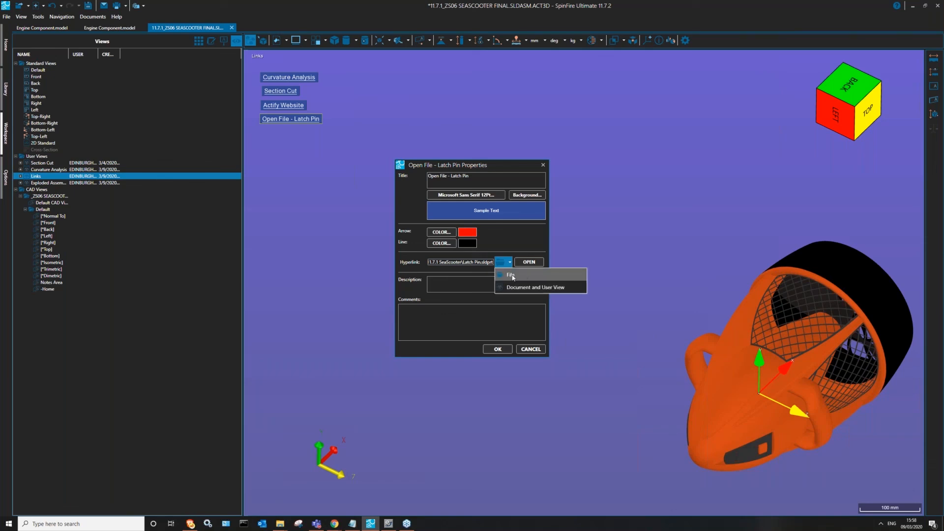
click(466, 262)
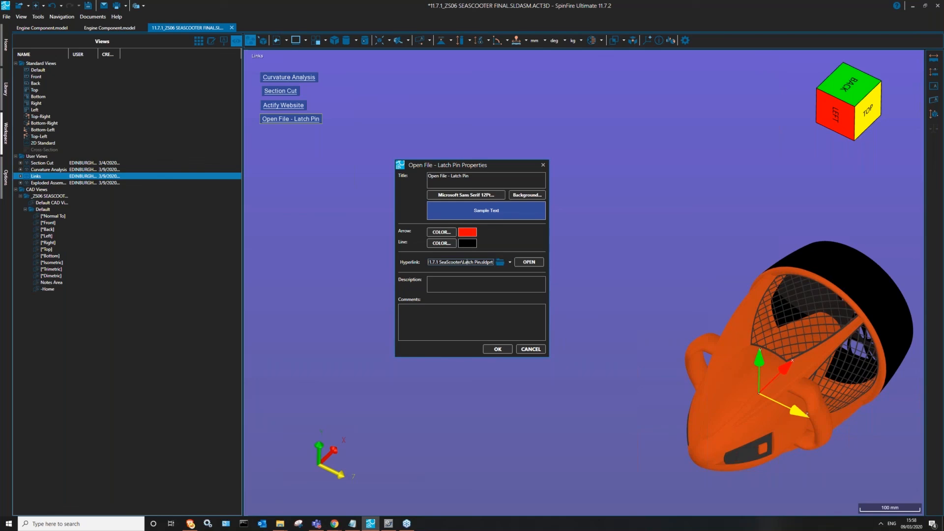
triple_click(451, 264)
click(452, 285)
click(530, 349)
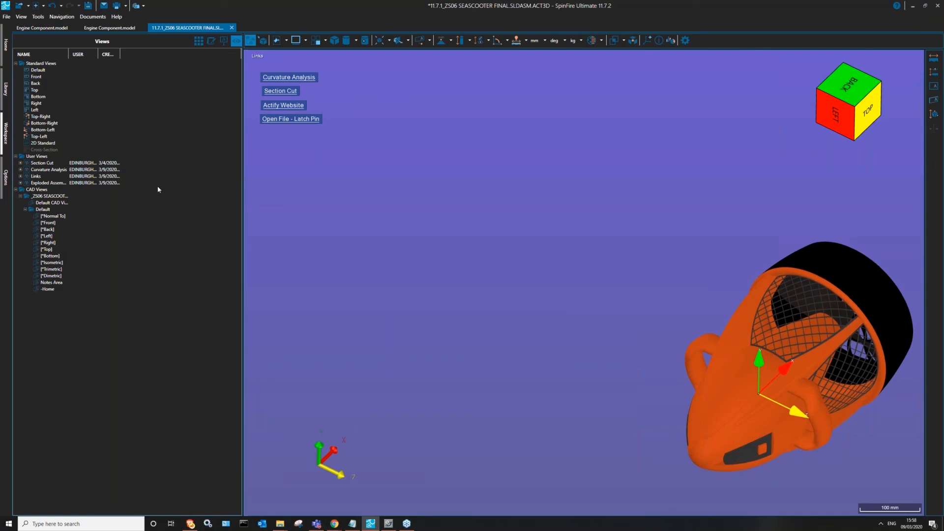
Step: From the Default CAD View, explode all seascooter parts with the Spherical type to slightly over half of the percentage range
click(50, 202)
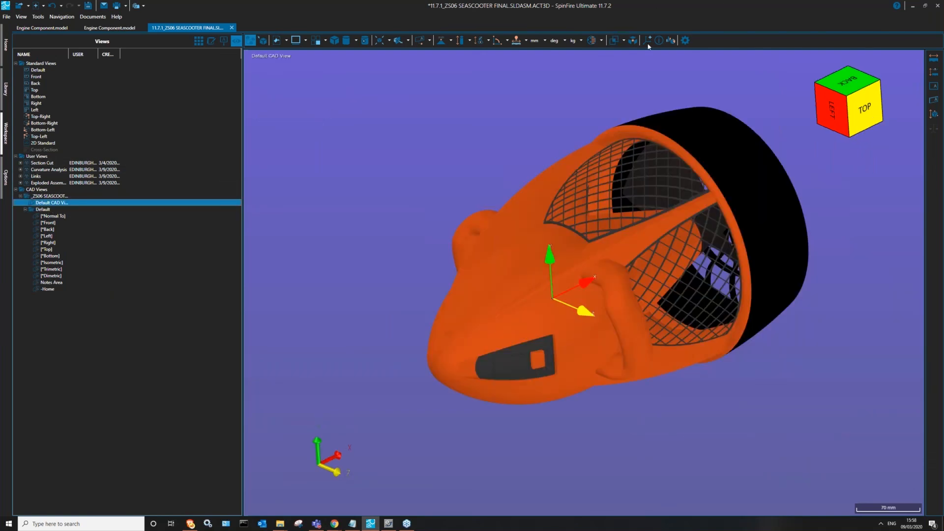
click(647, 42)
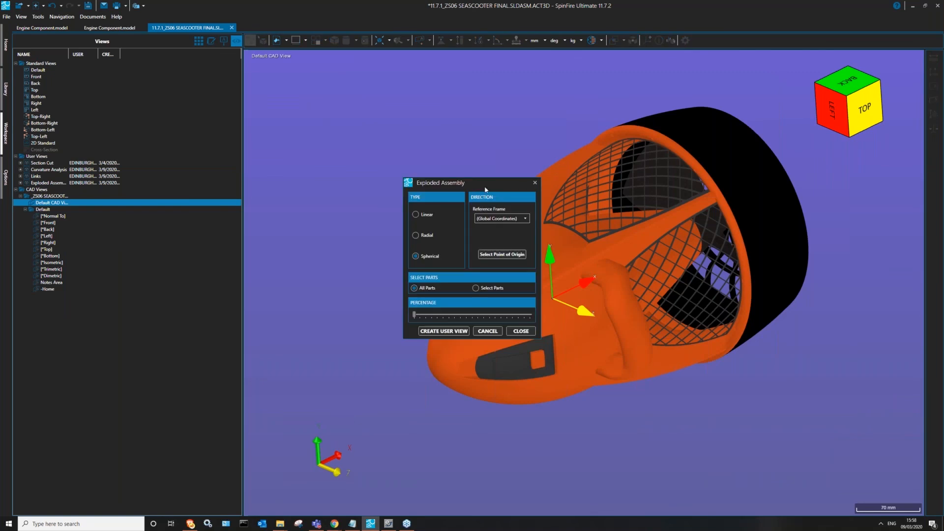
drag(485, 189, 386, 122)
drag(661, 196, 544, 225)
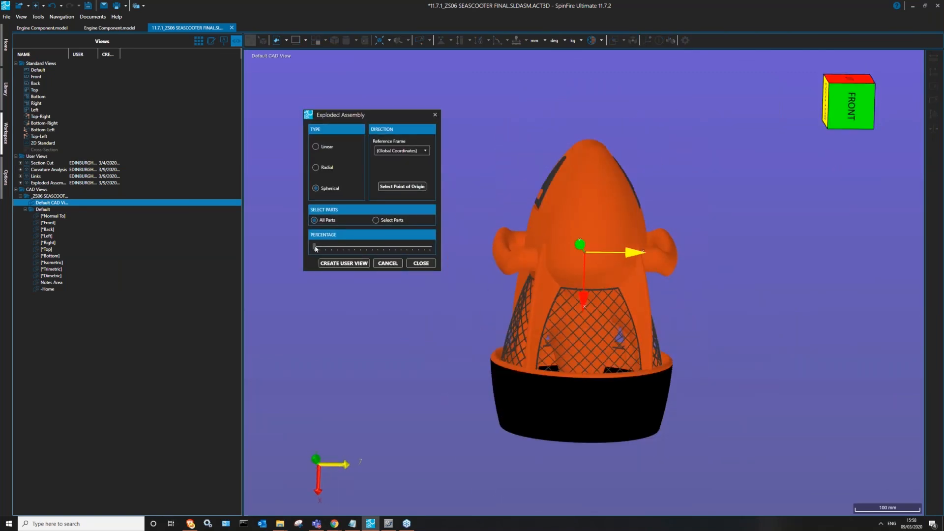
drag(315, 248, 380, 248)
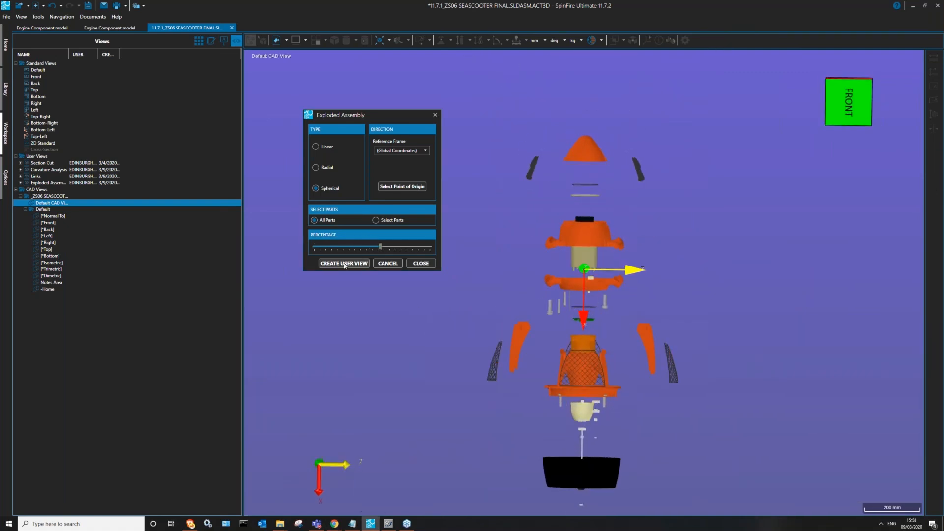
Step: Tilt the exploded seascooter slightly and save it as a user view named "11.7.2 Demo"
drag(650, 317, 620, 284)
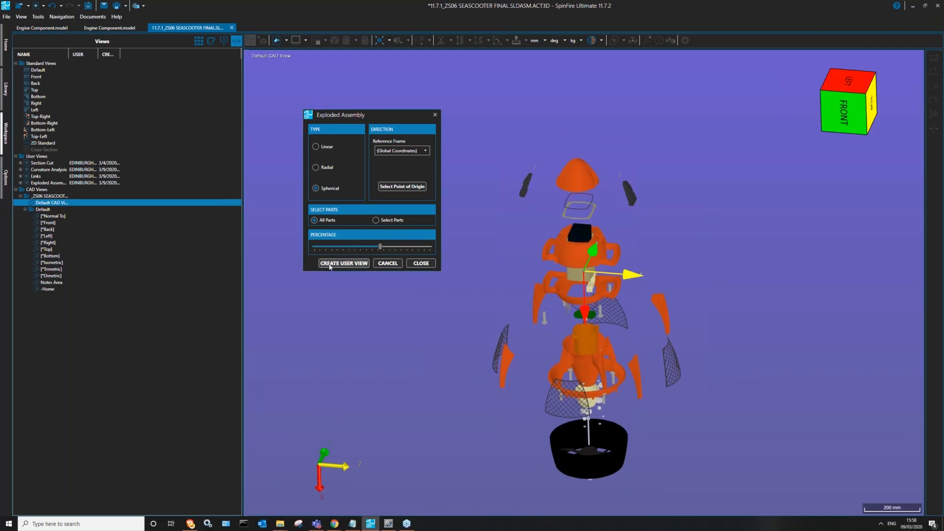
click(344, 263)
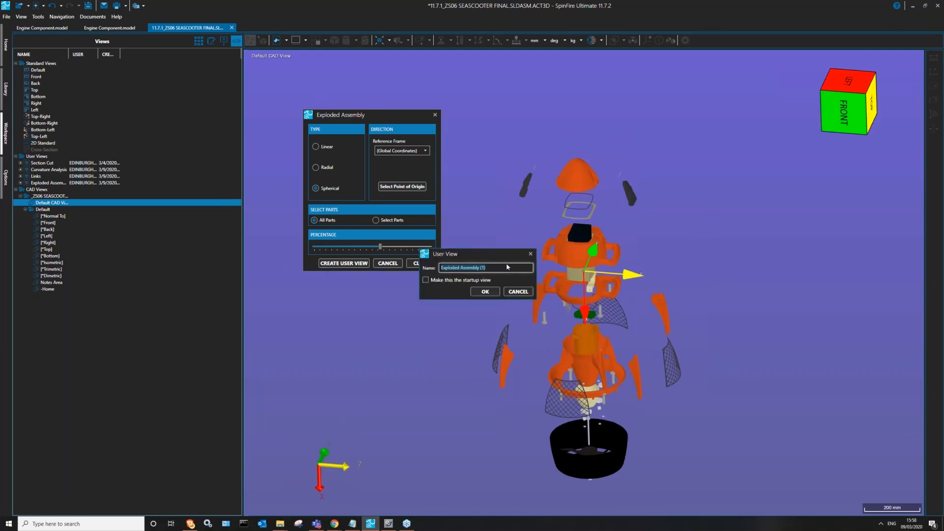
text(11.7.2 Demo)
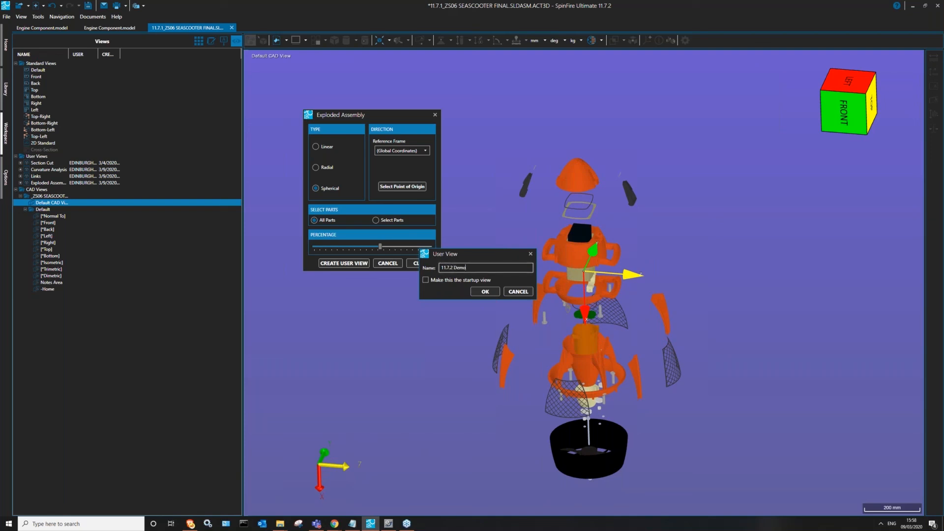
click(485, 291)
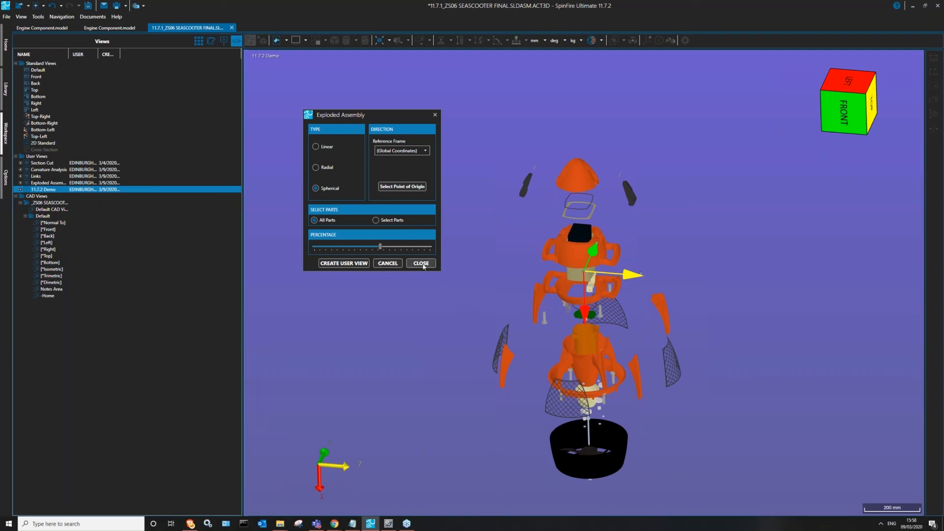
Step: Inspect the exploded seascooter from several angles and close the Exploded Assembly tool
mouse_move(603, 249)
mouse_down()
mouse_move(604, 282)
mouse_move(597, 266)
mouse_up()
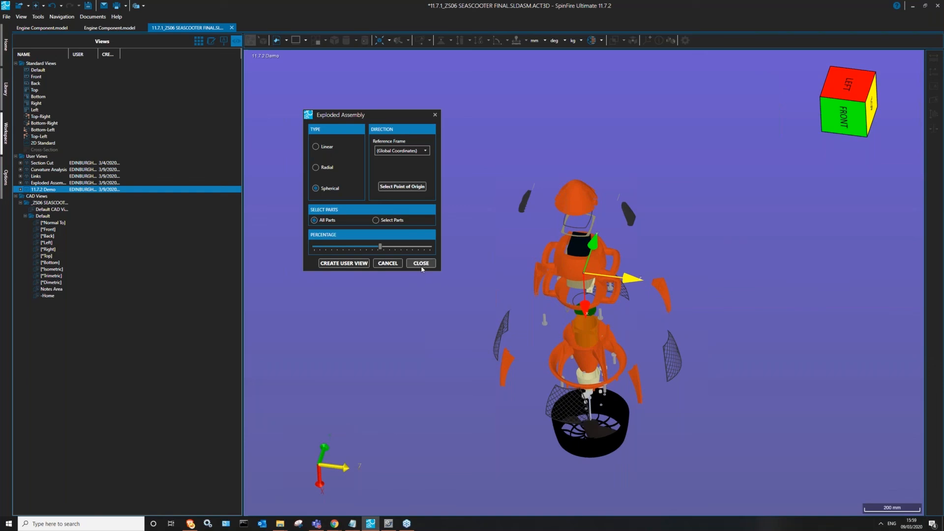
mouse_move(590, 222)
mouse_down()
mouse_move(603, 203)
mouse_move(591, 215)
mouse_up()
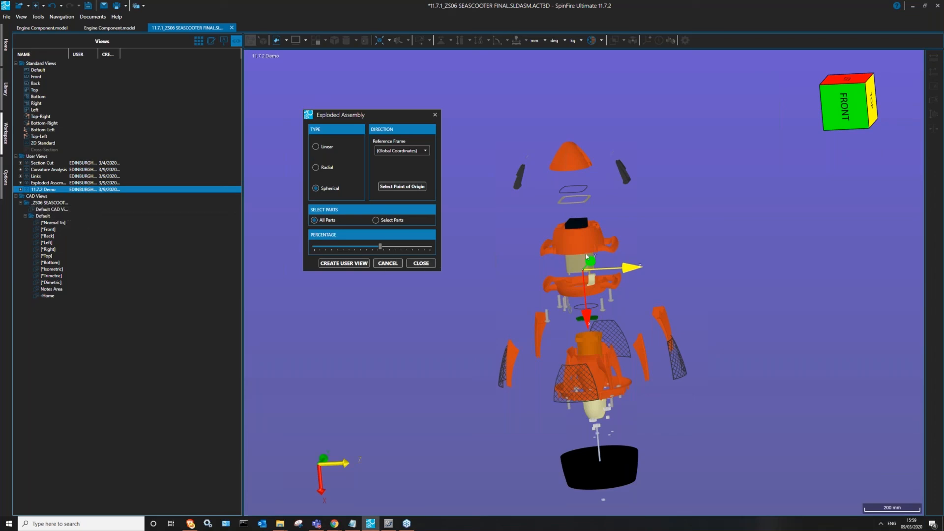
mouse_move(590, 261)
middle_down()
mouse_move(584, 334)
mouse_move(573, 261)
middle_up()
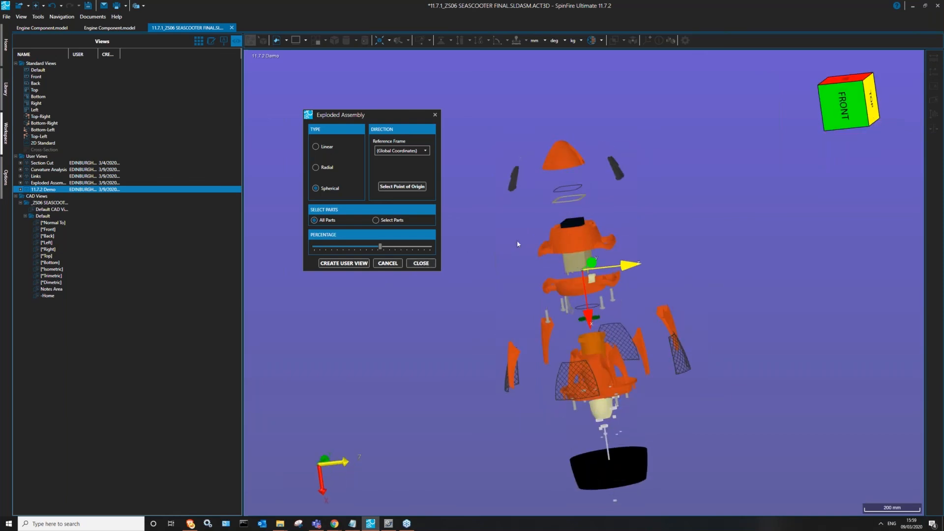
middle_drag(576, 200, 555, 199)
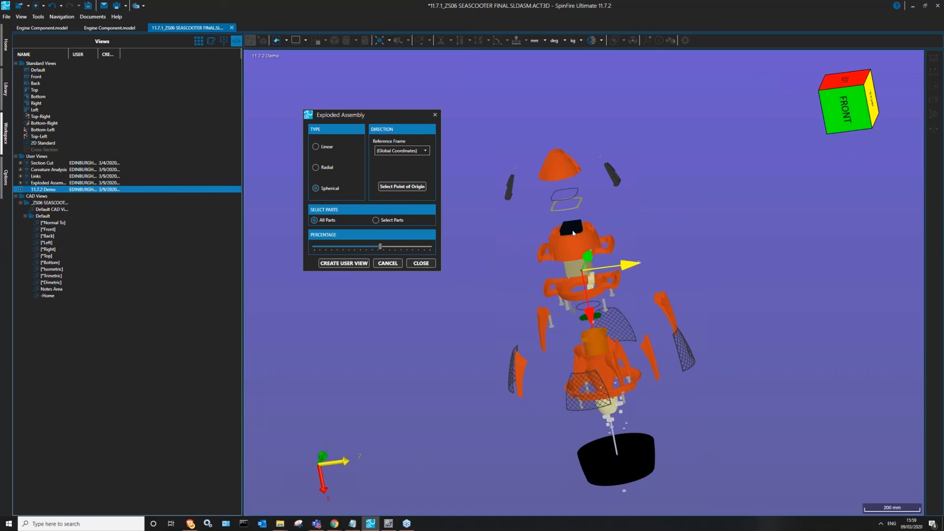
middle_drag(573, 234, 573, 243)
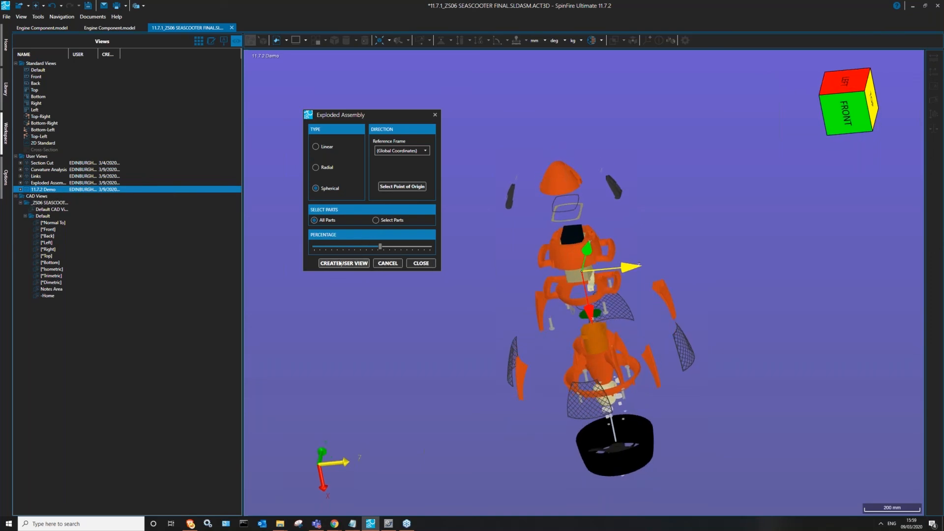
click(420, 263)
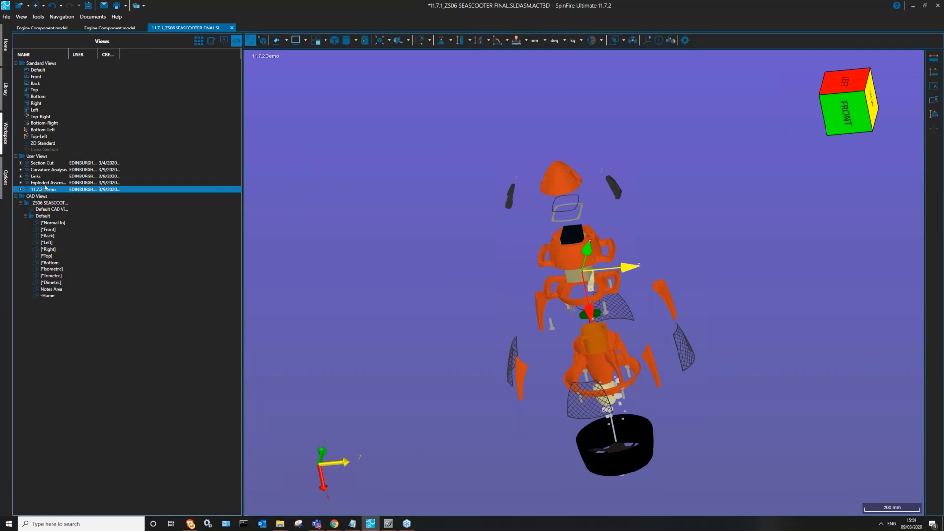
Step: Start Auto Note on the exploded seascooter, using part names as content and individually selected parts or subassemblies as items
middle_drag(584, 231, 522, 208)
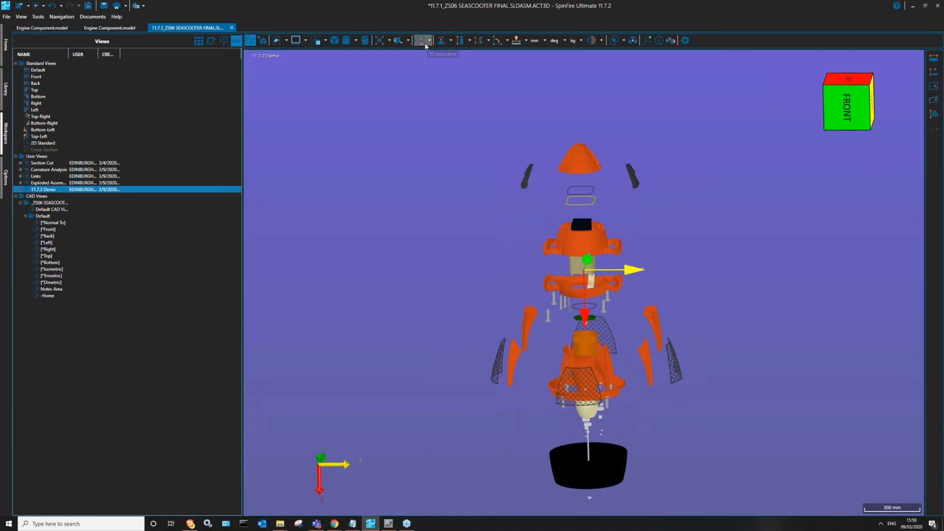
click(429, 40)
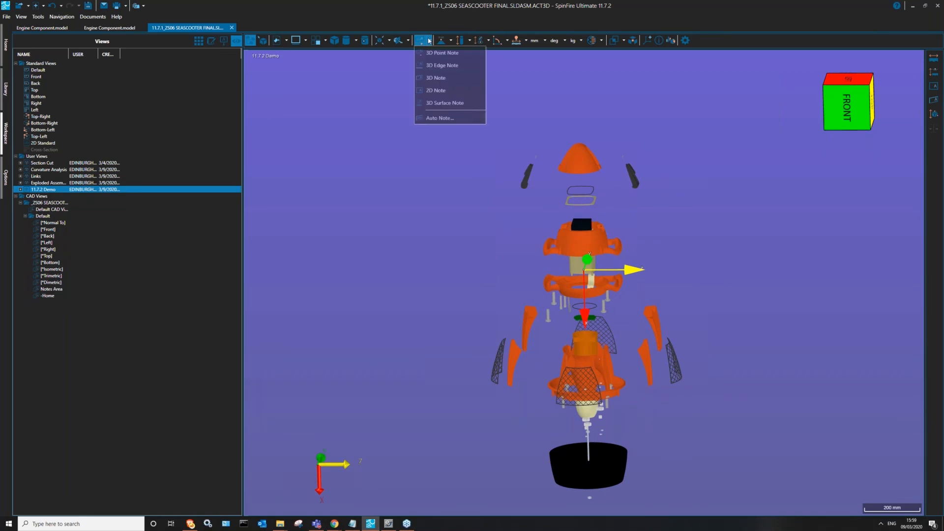
click(437, 119)
drag(482, 174, 390, 103)
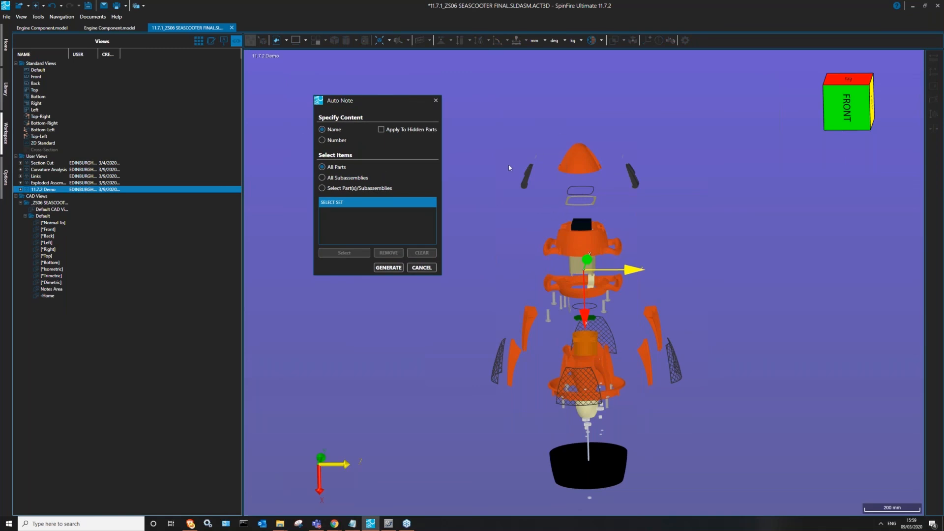
click(323, 189)
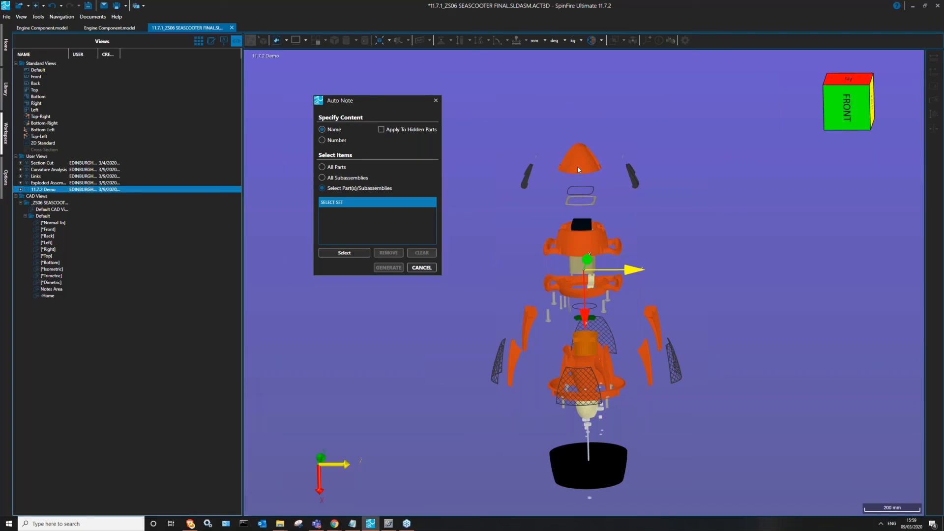
click(342, 254)
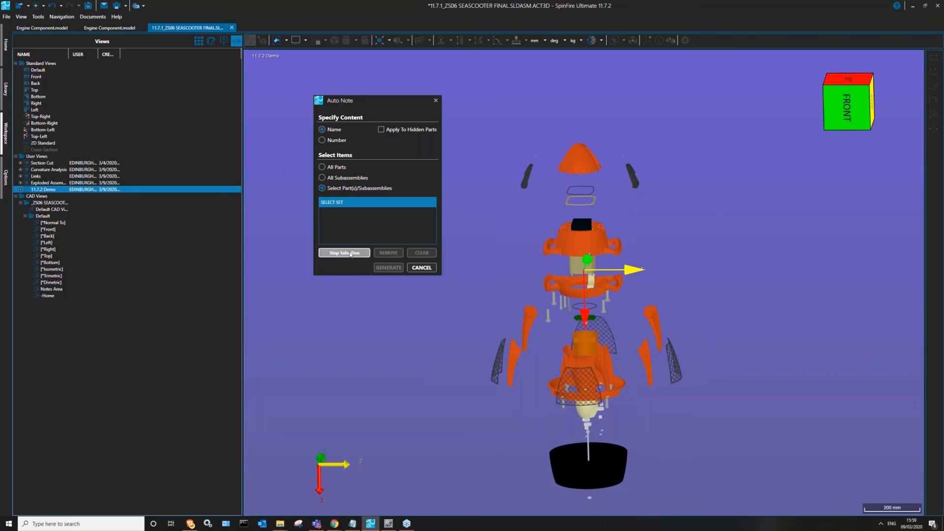
Step: Generate automatic notes for the nose cone, front mid section, rear mid section, rear gearbox shroud, spur gear and rear nozzle
click(571, 161)
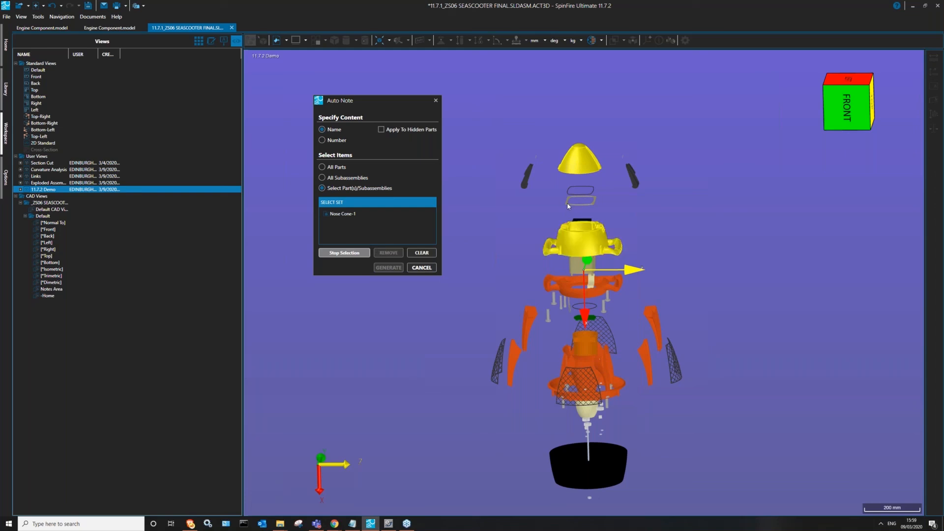
click(575, 245)
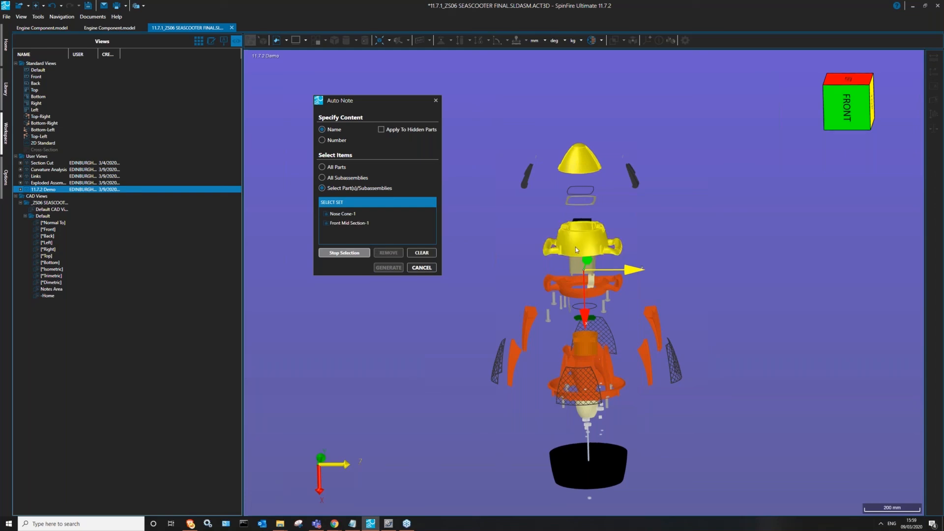
click(568, 292)
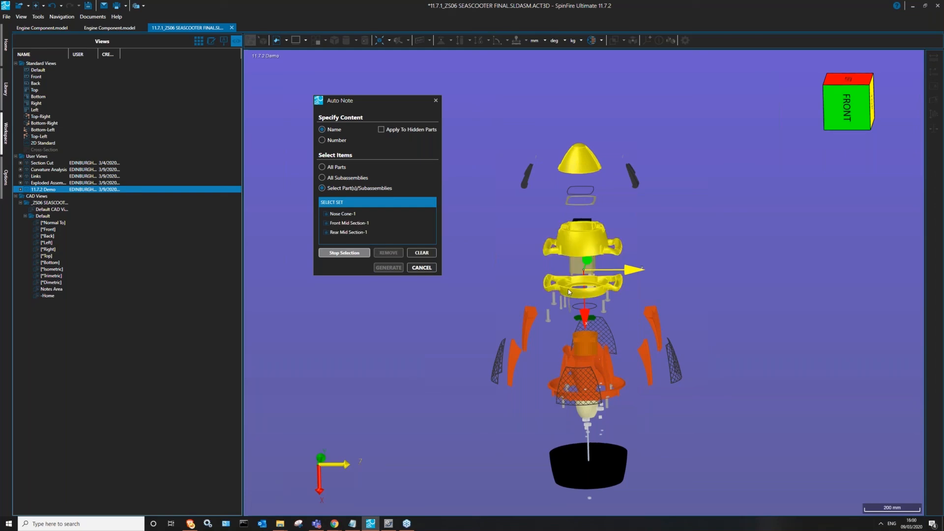
click(569, 360)
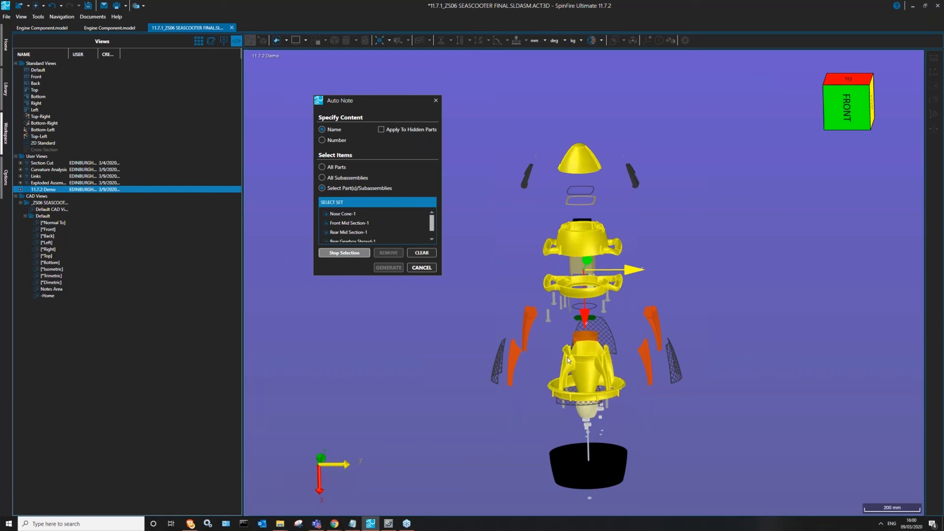
click(588, 427)
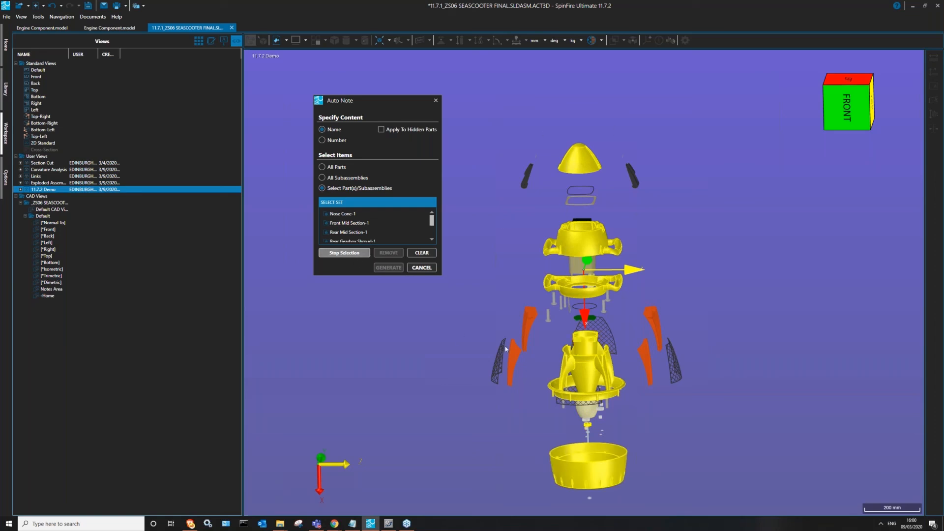
click(342, 253)
click(384, 268)
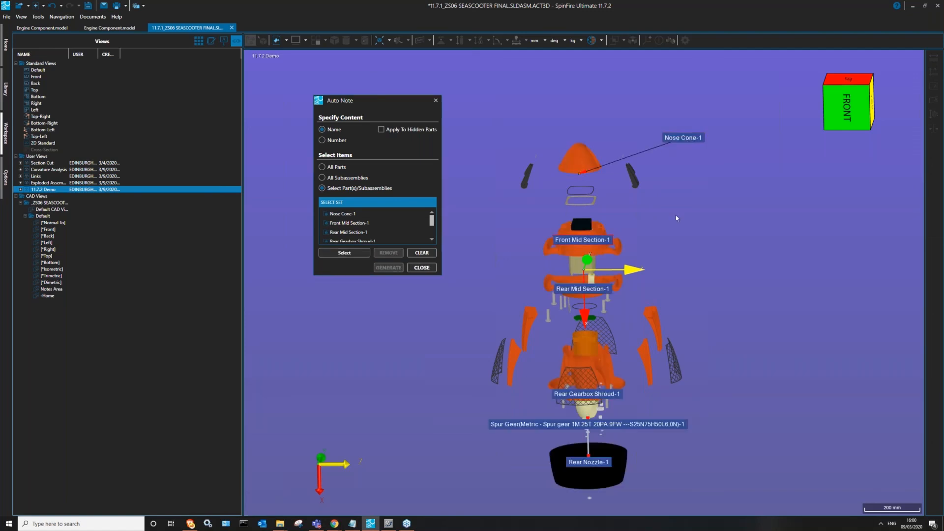
Step: Spread the generated part notes out beside the exploded seascooter without overlaps and close Auto Note
middle_drag(484, 229, 594, 133)
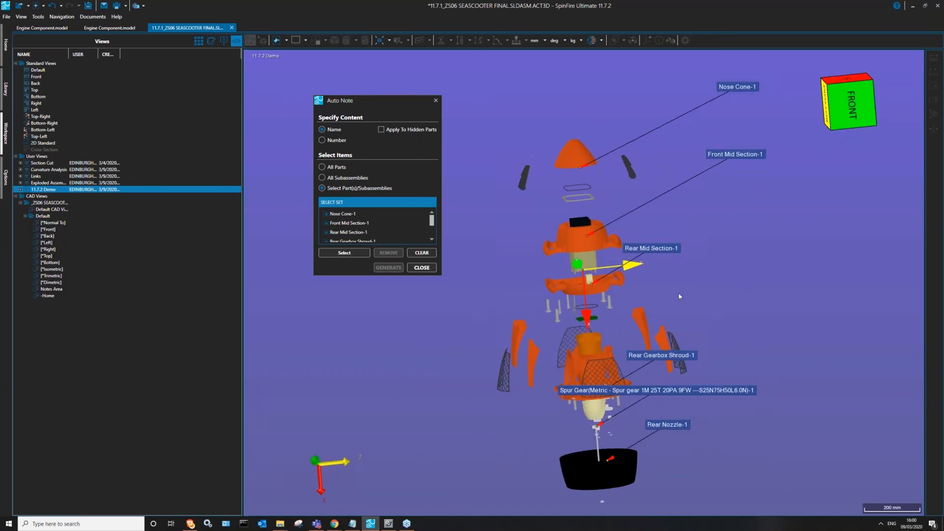
middle_drag(667, 309, 768, 328)
drag(768, 326, 830, 234)
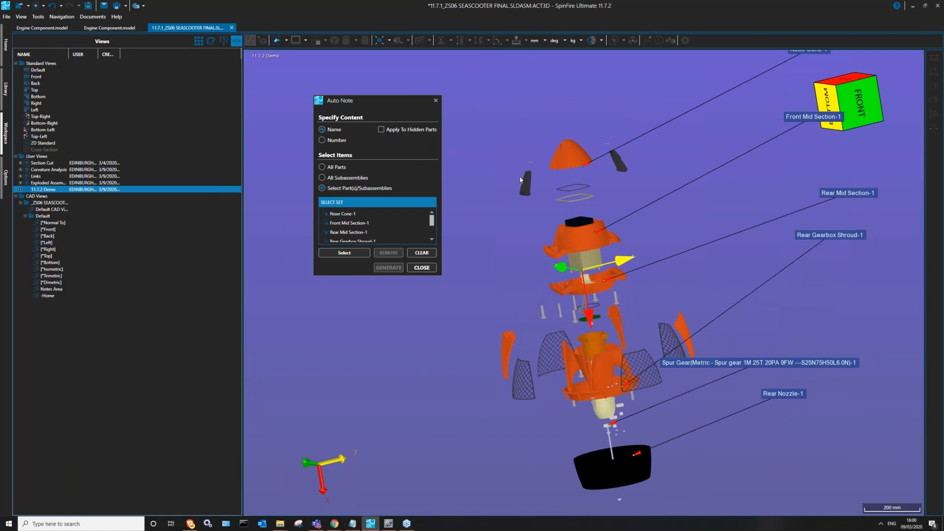
middle_drag(733, 207, 724, 211)
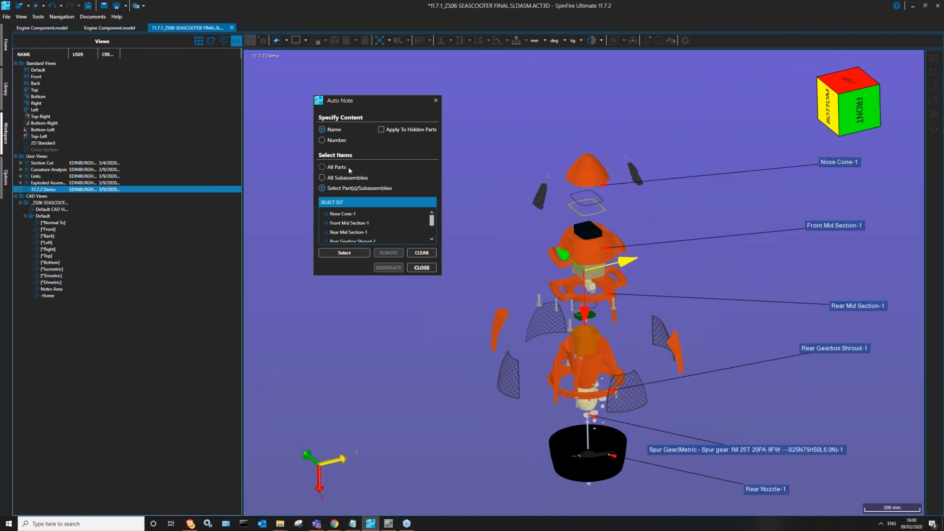
drag(767, 449, 744, 420)
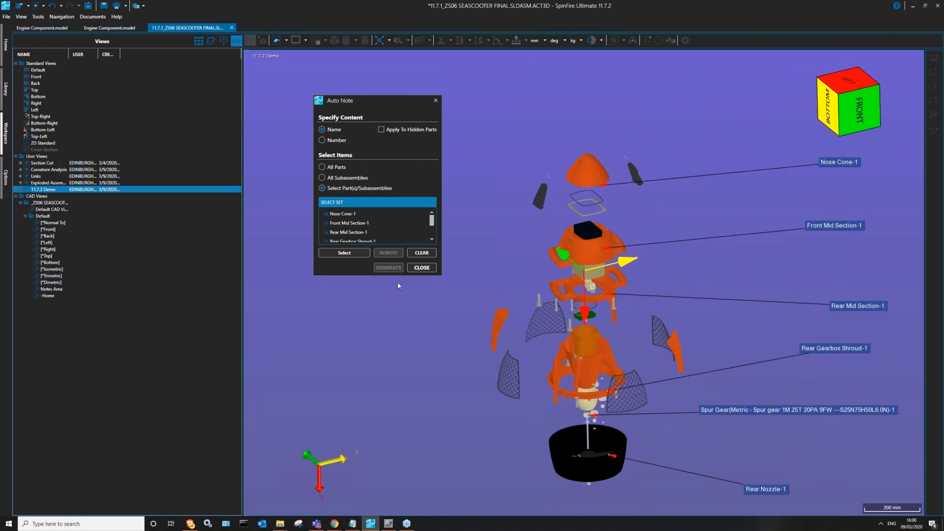
click(421, 267)
Step: Shift the annotated exploded seascooter and update the camera and geometry stored in the "11.7.2 Demo" user view
click(20, 189)
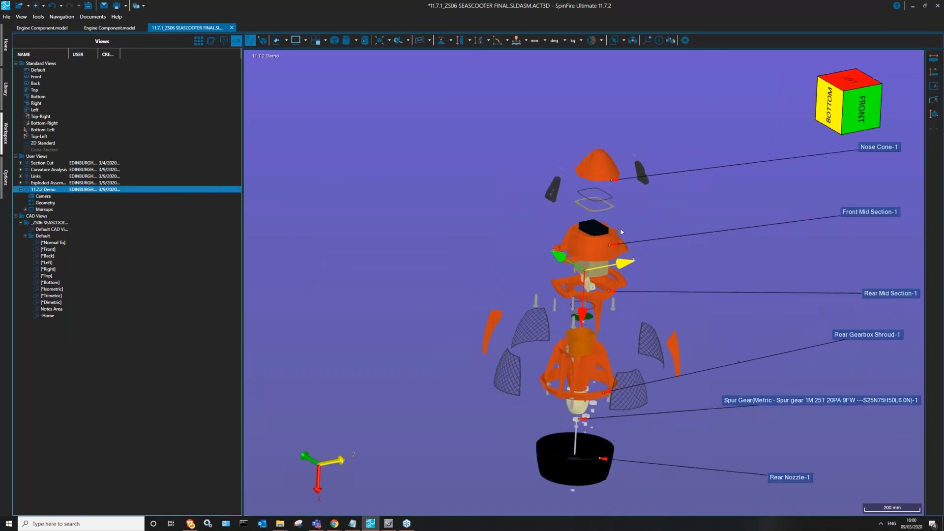
middle_drag(598, 233, 515, 216)
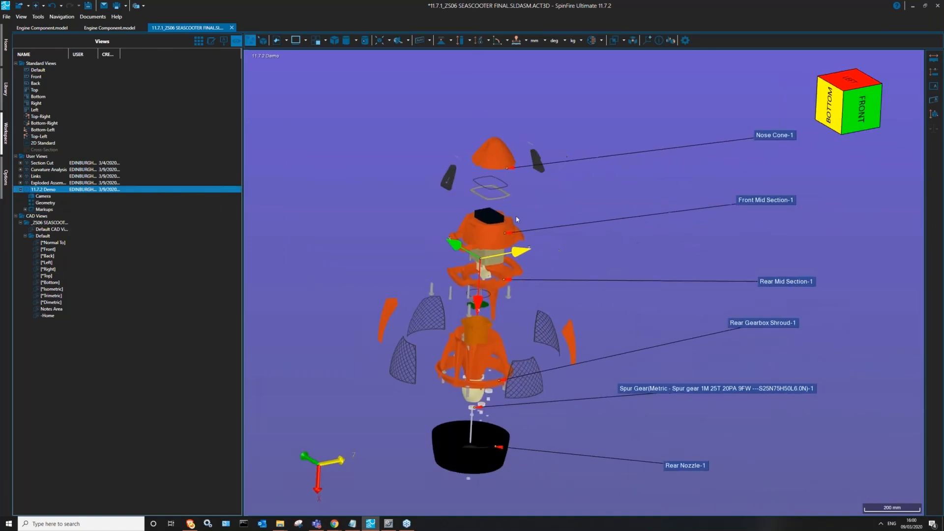
right_click(47, 198)
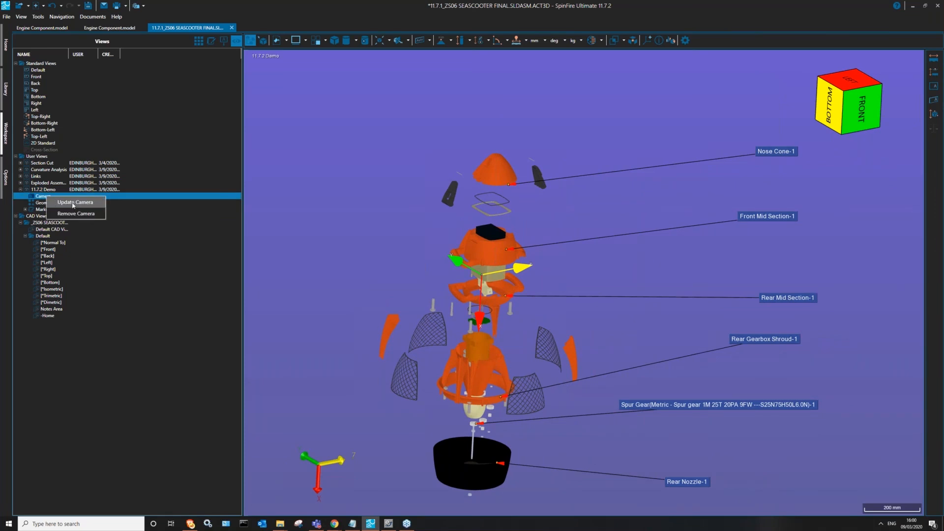
click(73, 205)
right_click(45, 203)
click(73, 207)
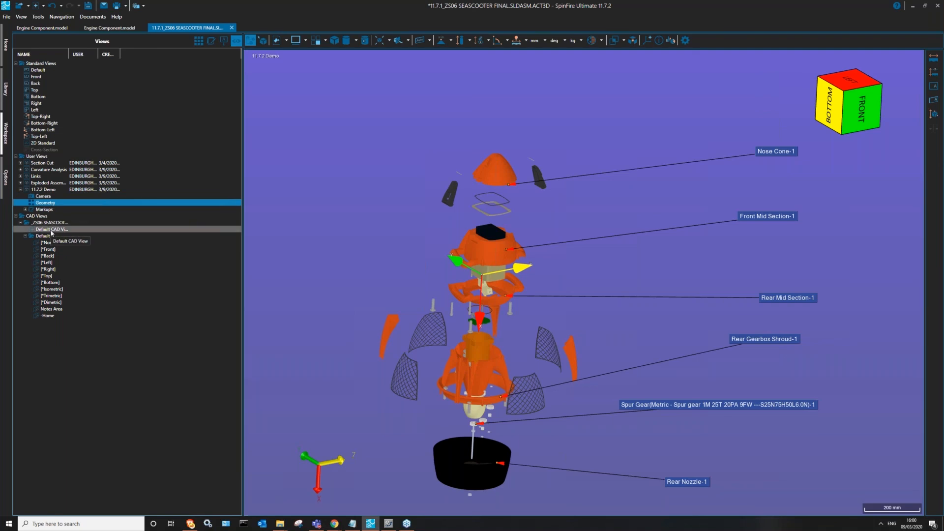
Step: Check the updated "11.7.2 Demo" view by switching to the Default CAD View, rotating the model and recalling the user view
click(51, 230)
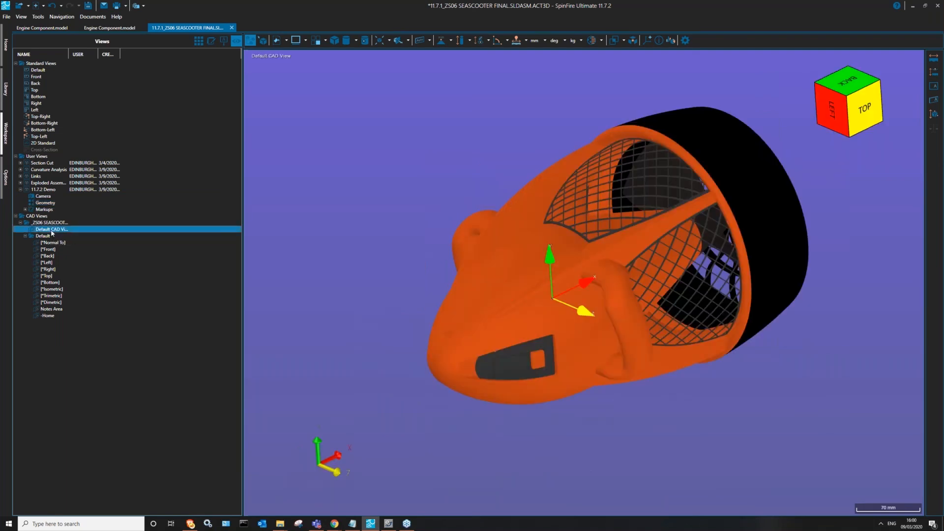
drag(482, 230, 623, 247)
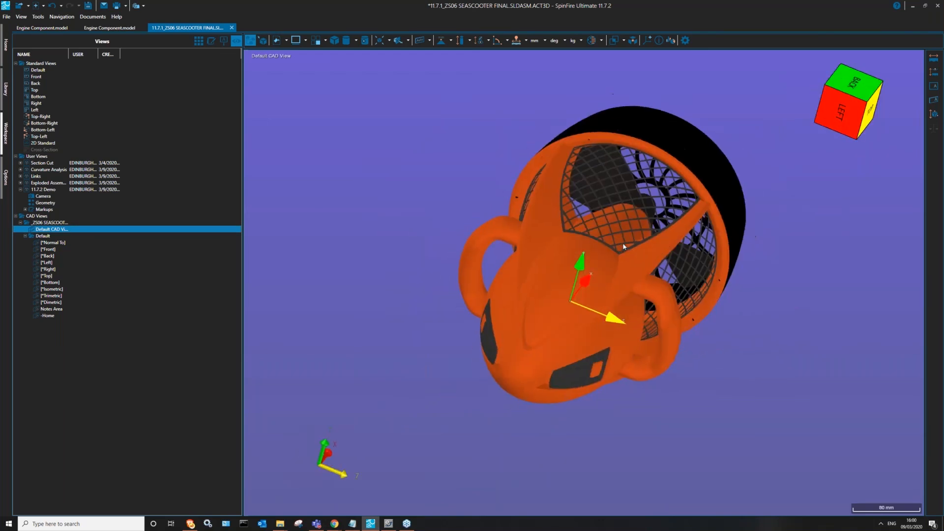
scroll(623, 247, down, 1)
click(123, 189)
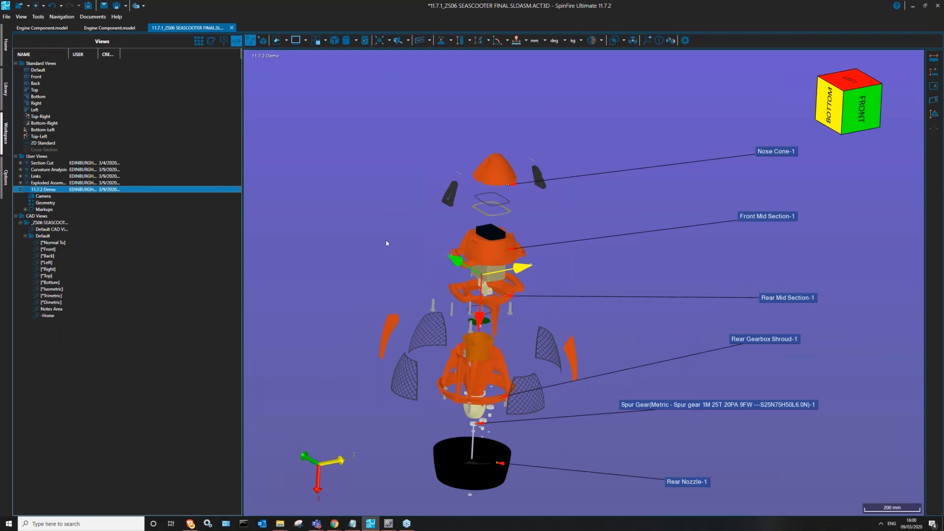
Step: Recolor the exploded nose cone light red (RGB 255, 128, 128) and clear the selection
right_click(495, 165)
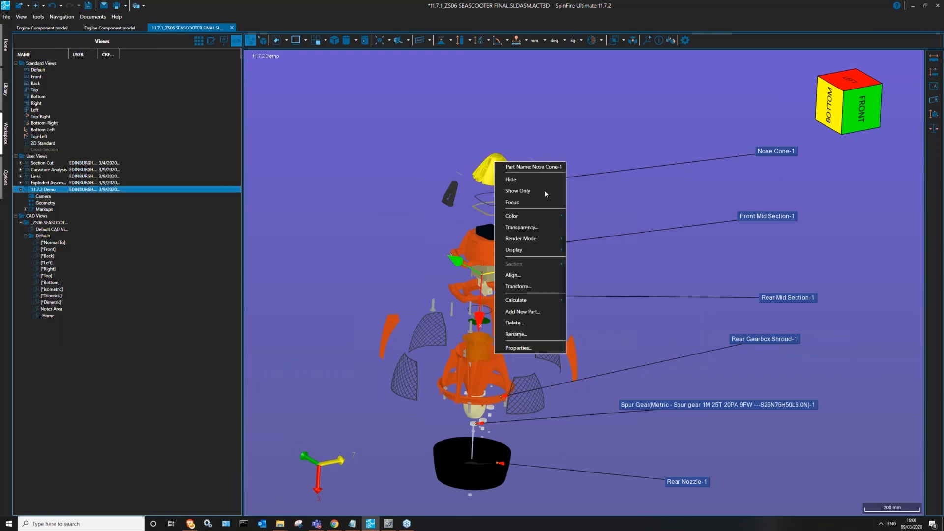
mouse_move(531, 216)
click(587, 216)
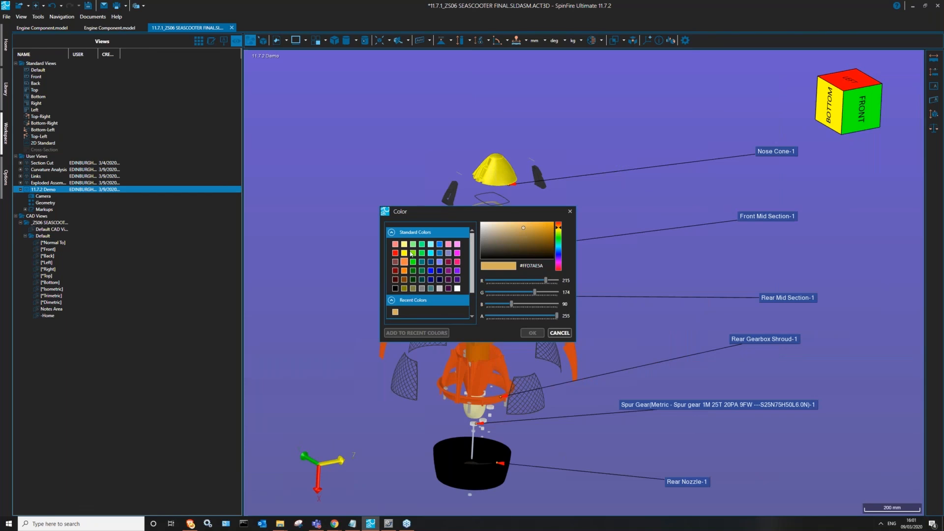
click(396, 245)
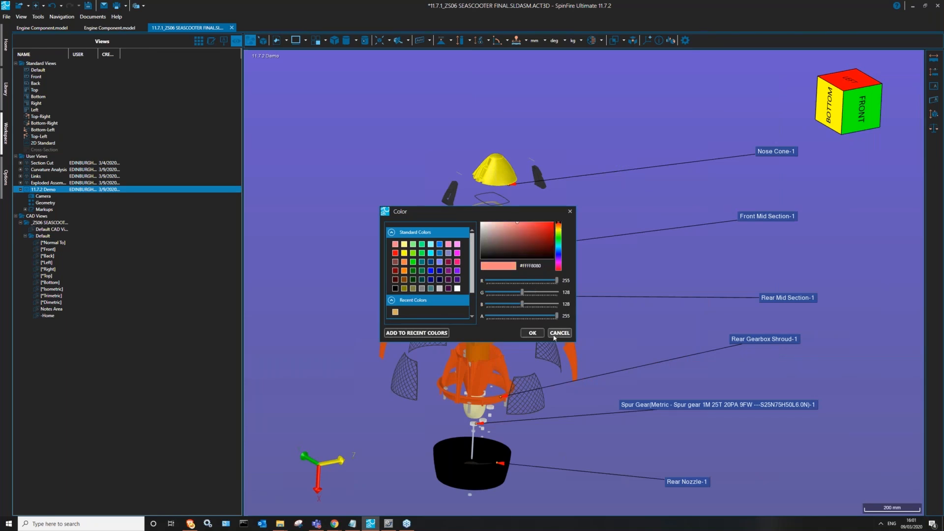
click(532, 333)
click(371, 224)
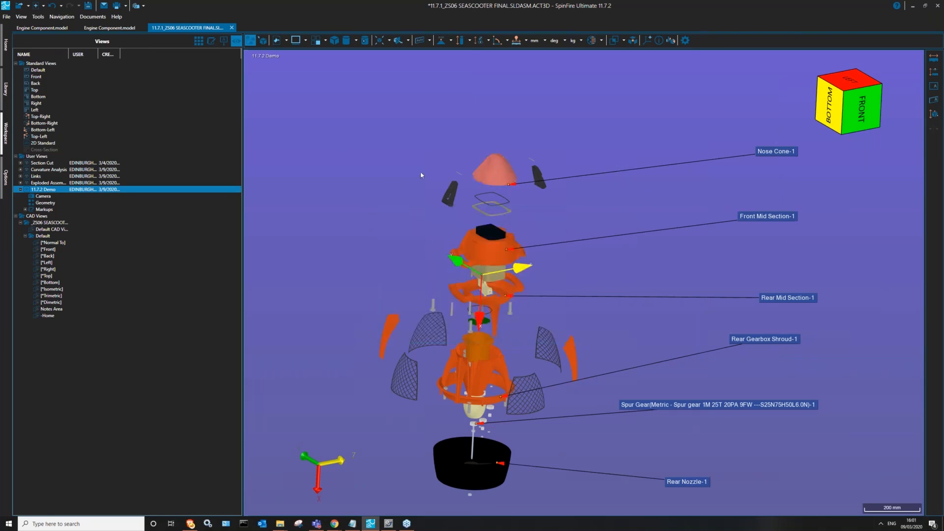
right_click(424, 171)
click(371, 217)
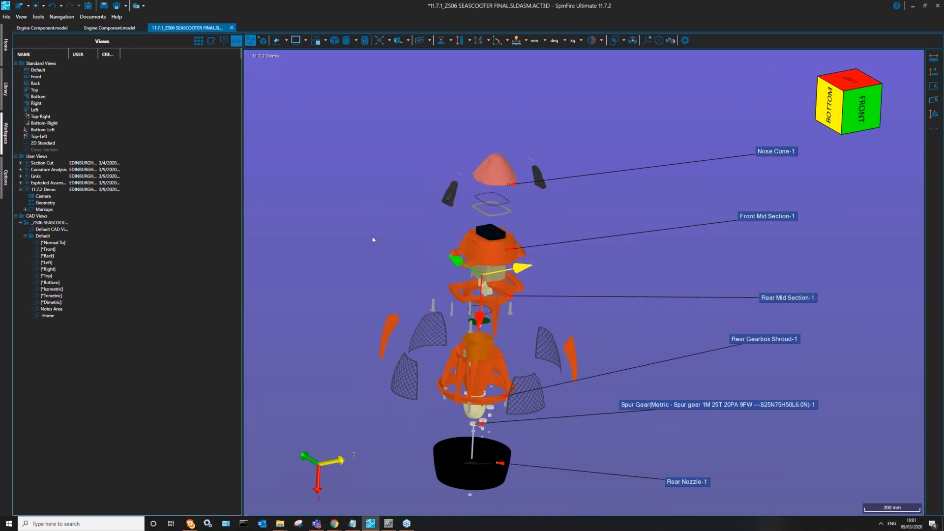
Step: Compare the Default CAD View with the "11.7.2 Demo" user view, ending on the Default CAD View
double_click(52, 228)
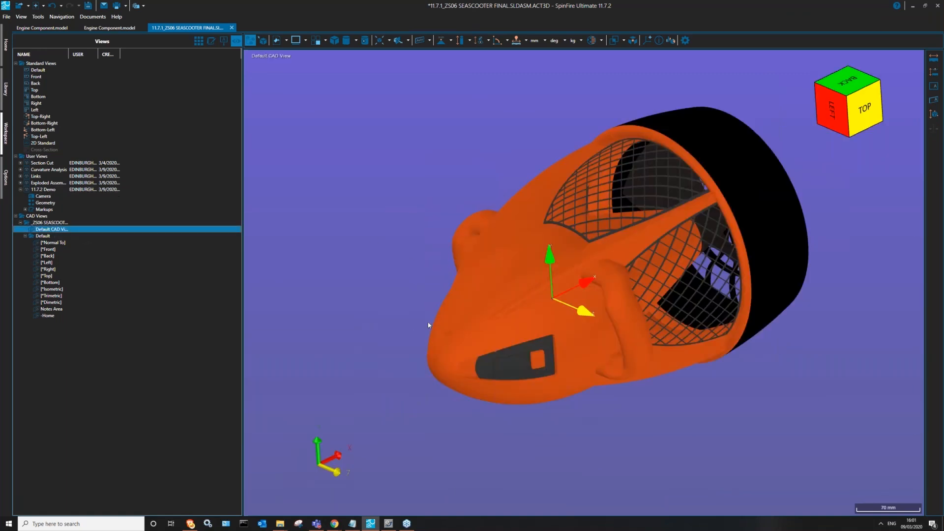
double_click(54, 190)
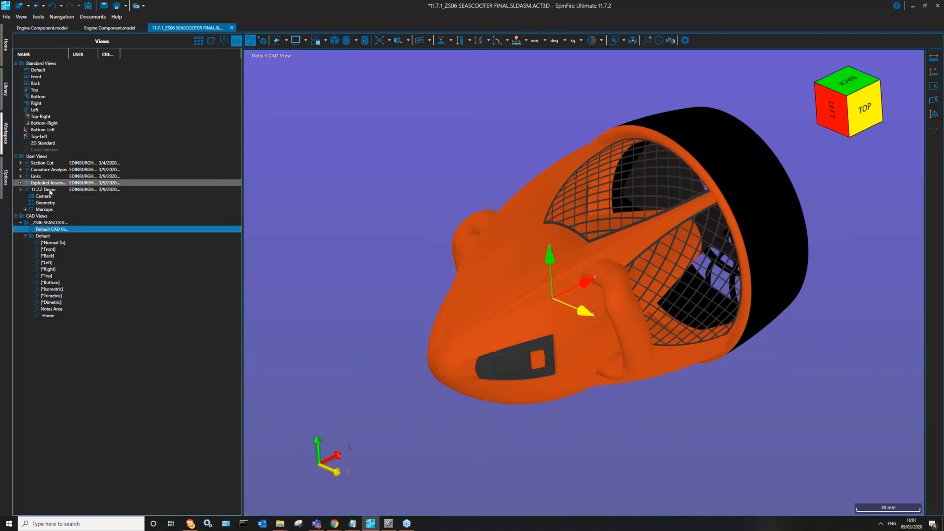
click(47, 222)
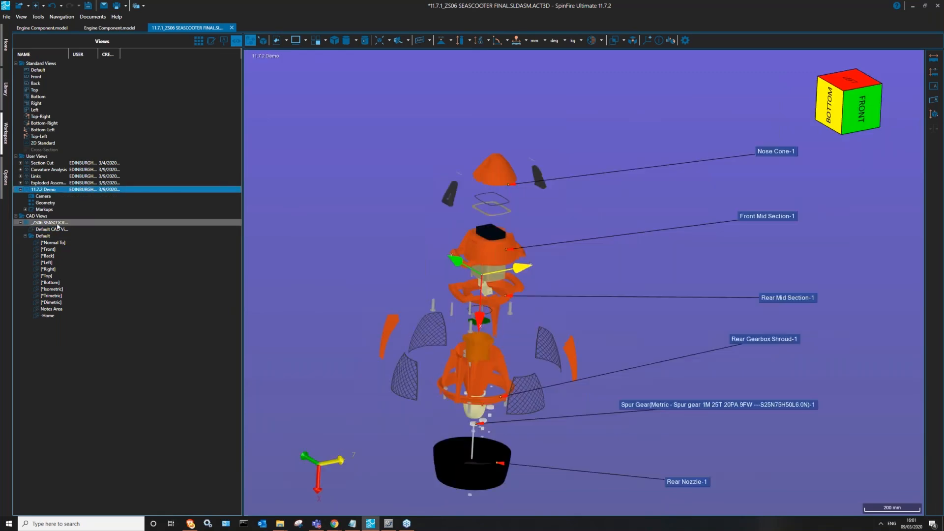
double_click(49, 229)
key(alt+Tab)
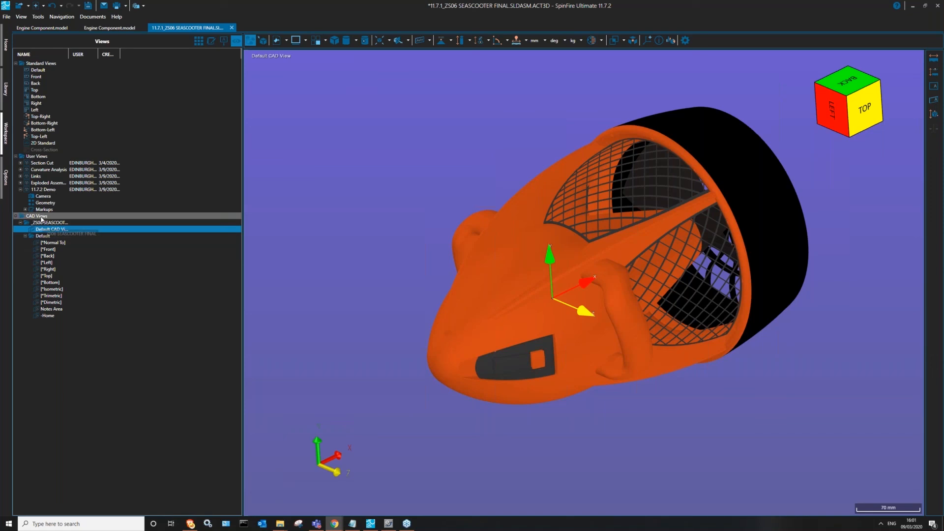
Step: Browse the seascooter's CAD orientation views and display the model in the standard Top view
click(52, 242)
click(48, 256)
click(51, 296)
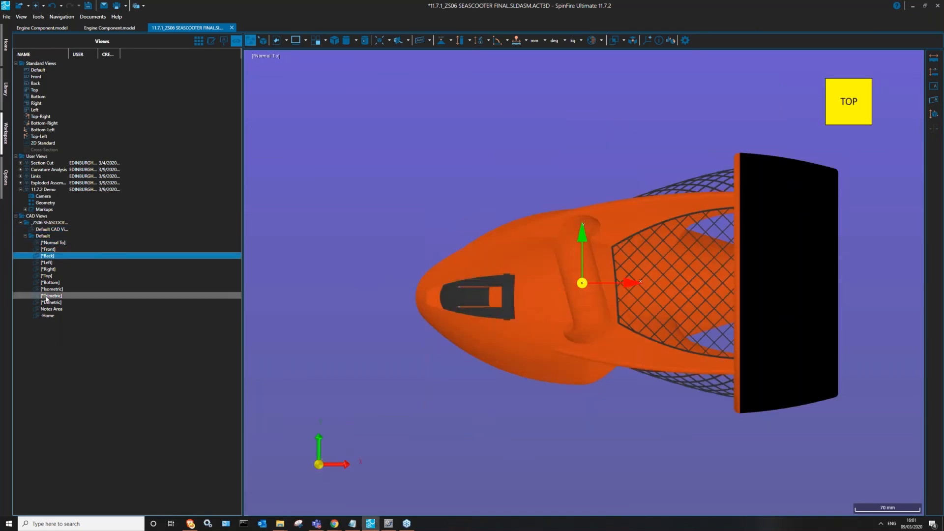
click(34, 71)
click(41, 90)
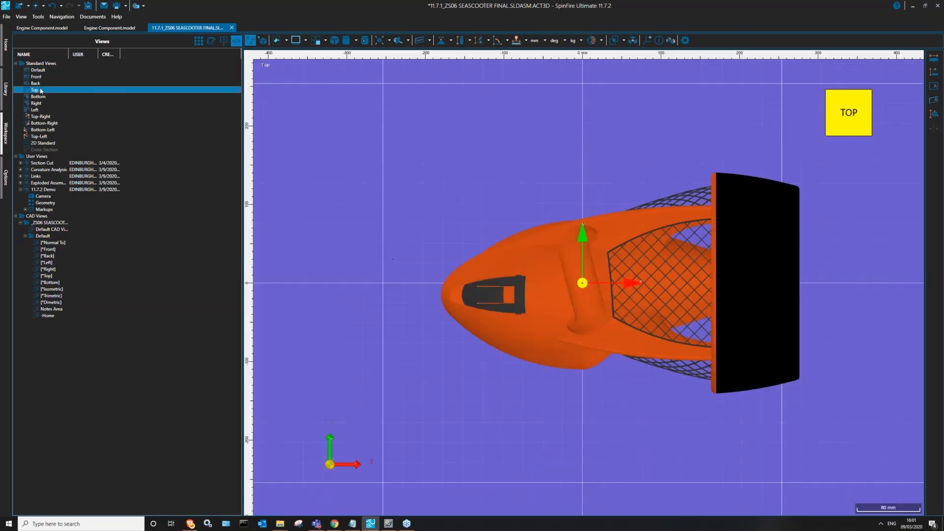
scroll(530, 289, up, 1)
scroll(517, 275, down, 3)
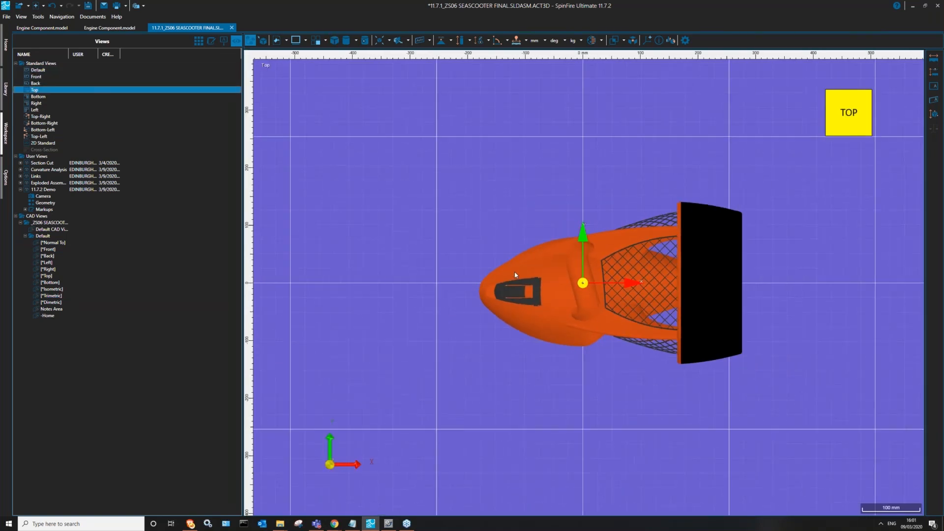
scroll(515, 275, up, 1)
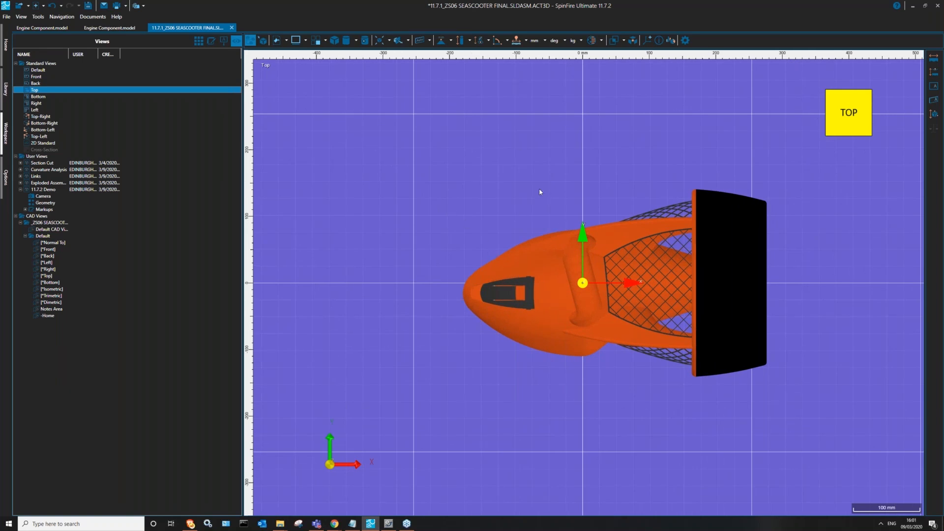
Step: Measure the mesh grille's curved upper edge with Smart Edge Dimension and place the label below the seascooter in the Top view
middle_drag(455, 157, 361, 173)
scroll(595, 272, down, 5)
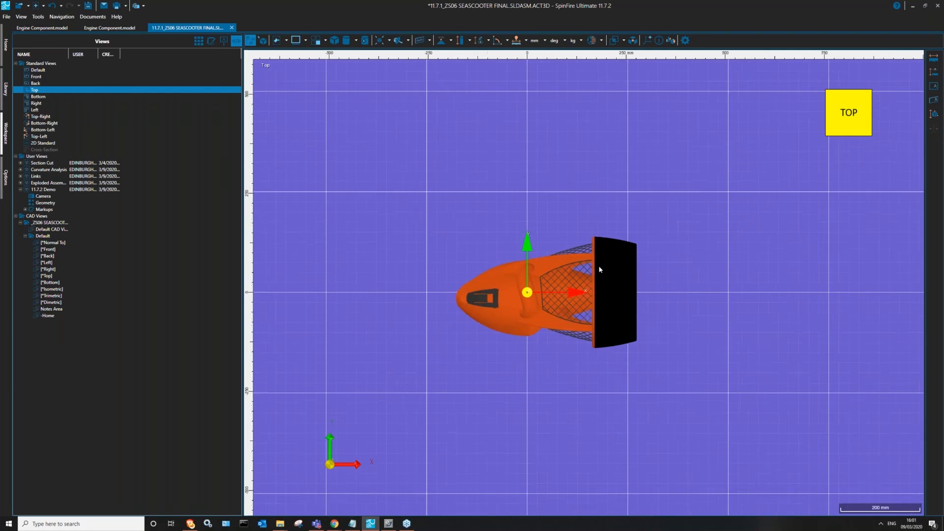
scroll(561, 252, up, 3)
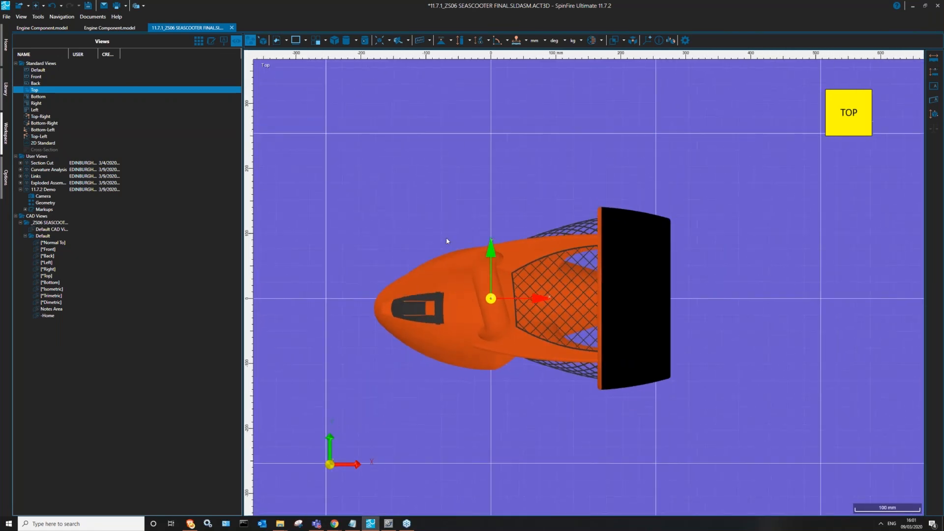
middle_drag(468, 252, 392, 248)
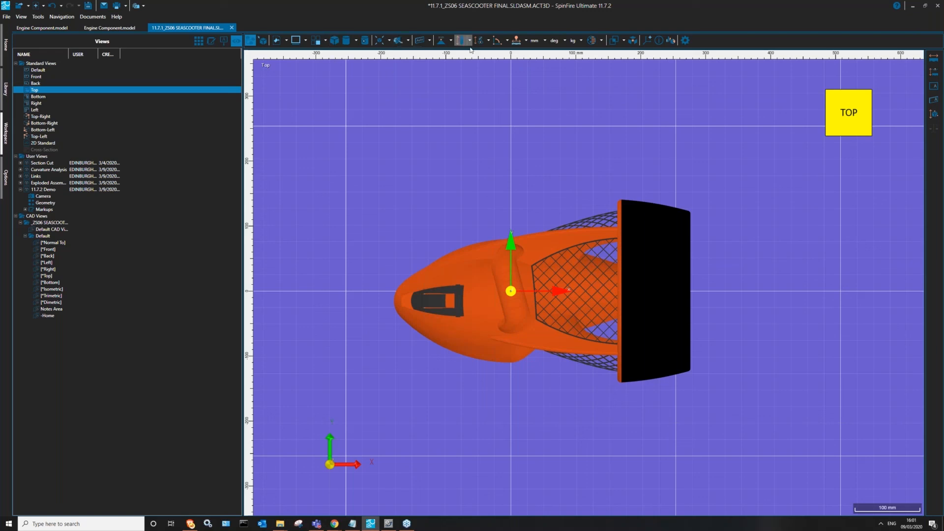
click(516, 45)
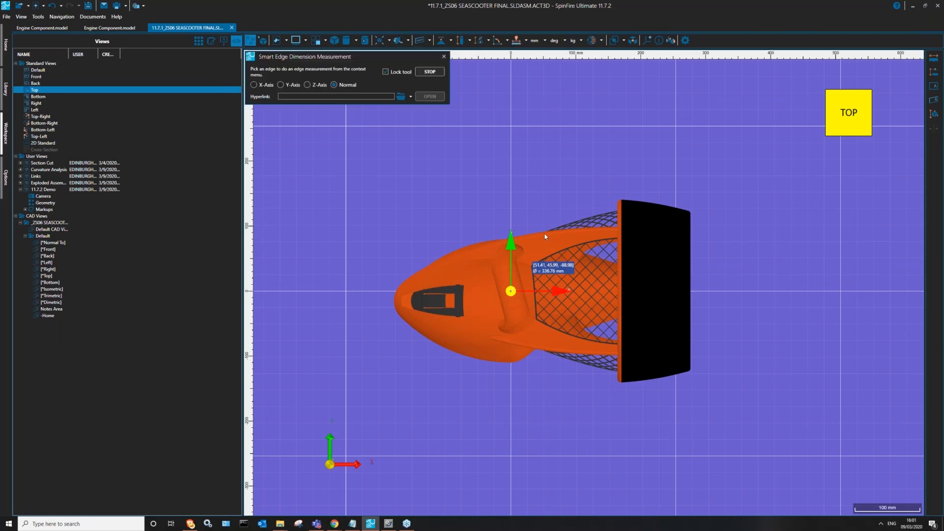
click(564, 252)
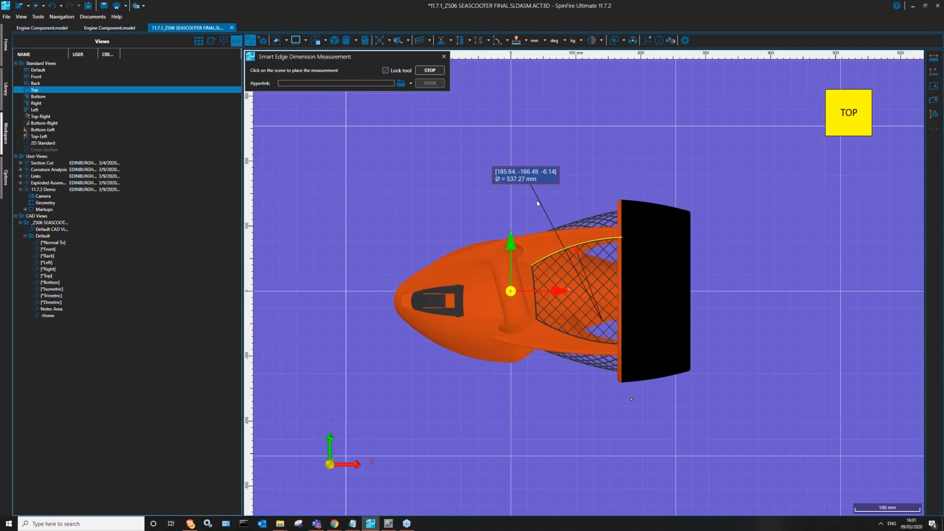
click(554, 413)
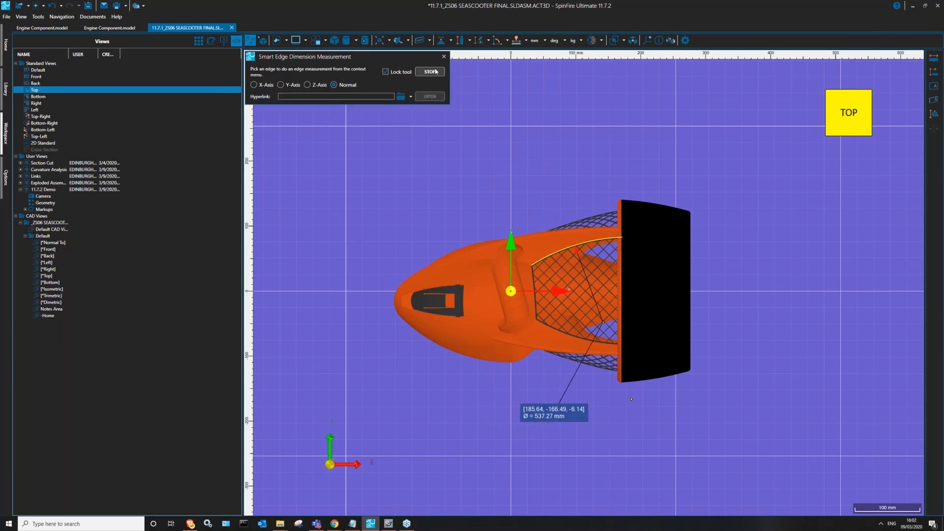
click(431, 73)
scroll(491, 250, up, 2)
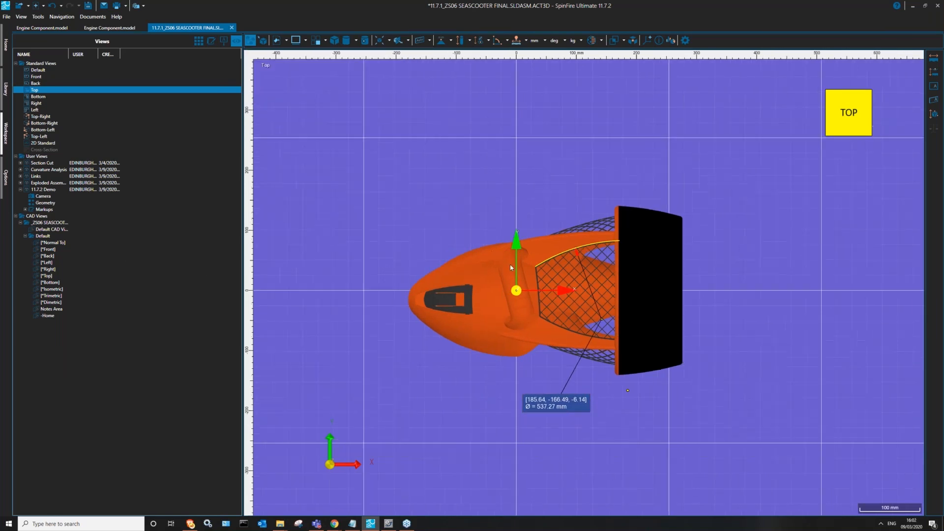
Step: Save the current top view with its edge dimension as a new user view named "2D View + Note"
middle_drag(520, 245, 493, 219)
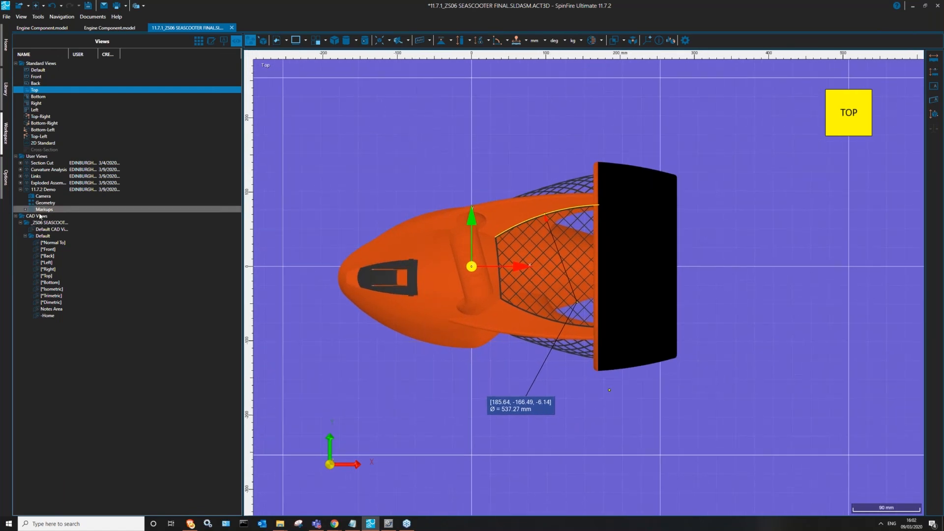
right_click(33, 157)
click(54, 163)
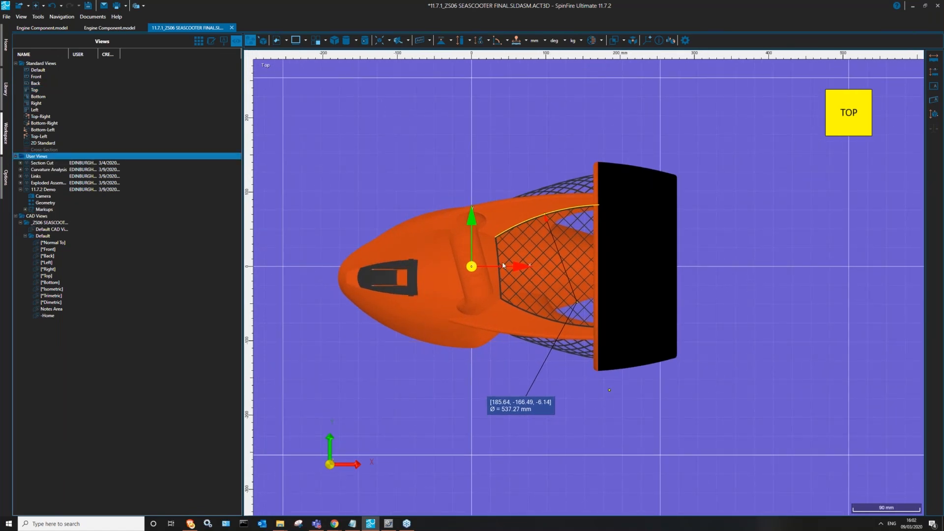
text(2D View)
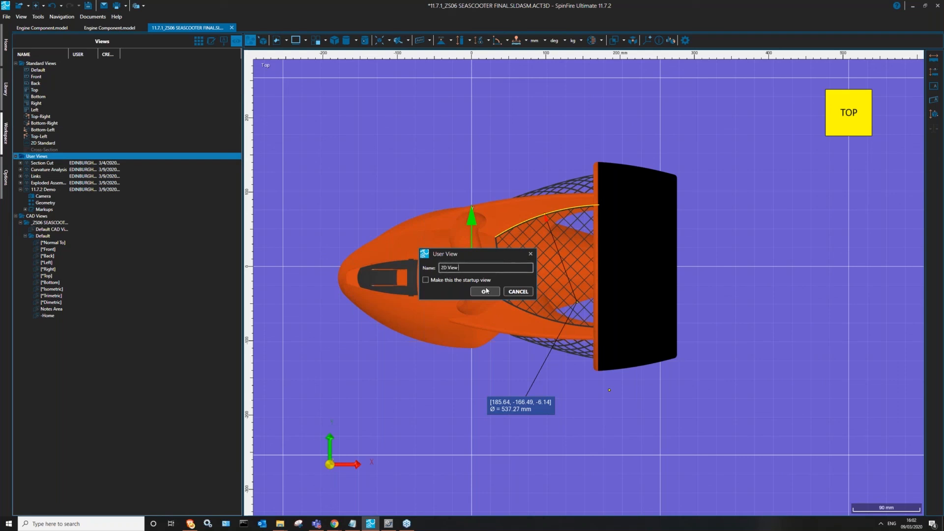
text( + Note)
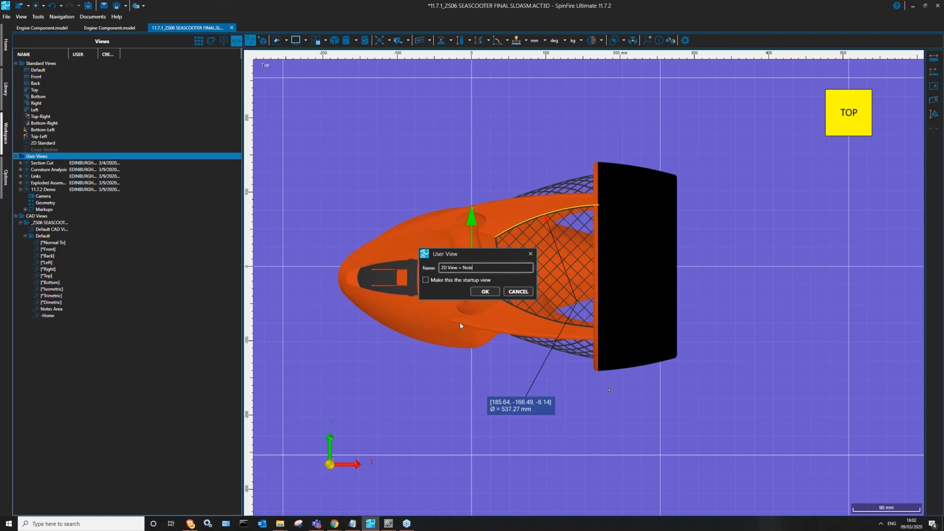
click(485, 291)
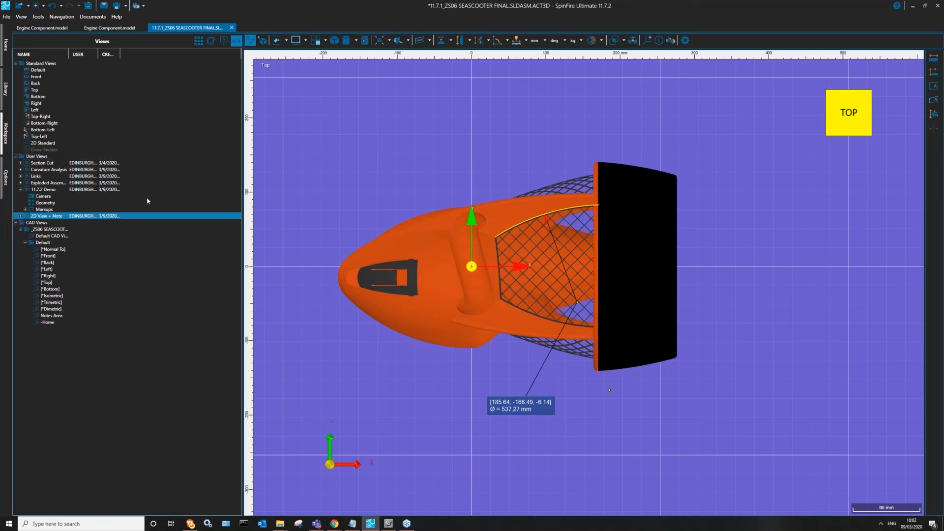
Step: Compare the Default CAD View with the "2D View + Note" user view, ending on the user view
click(49, 236)
click(44, 216)
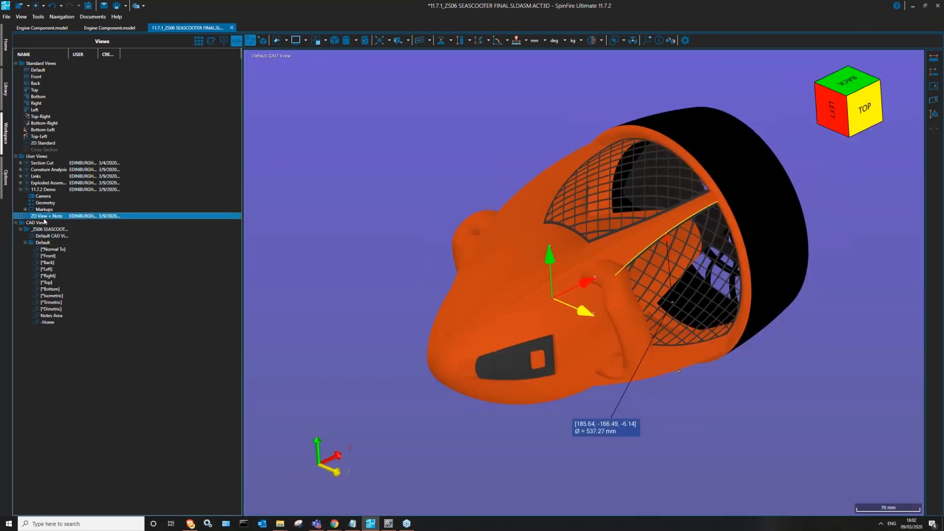
middle_drag(451, 265, 477, 260)
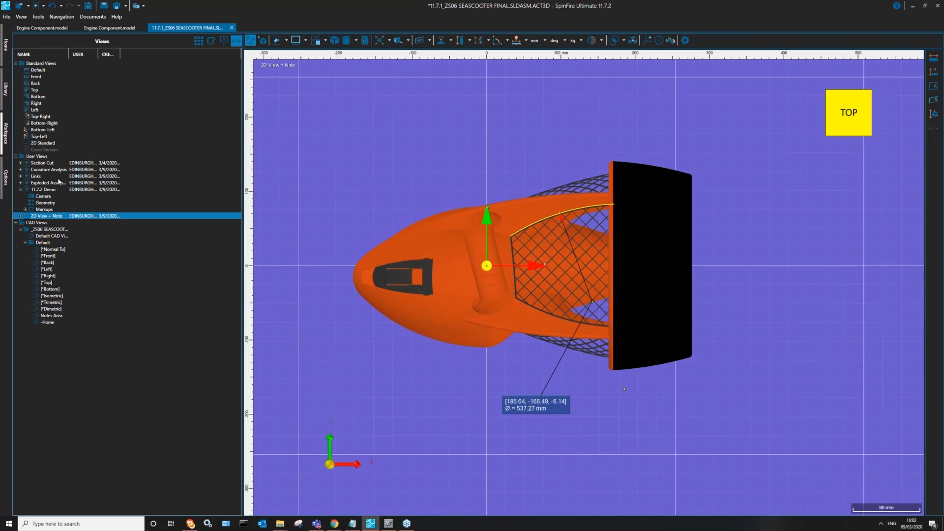
Step: Return to the Default CAD View and delete the grille's edge dimension there
click(33, 236)
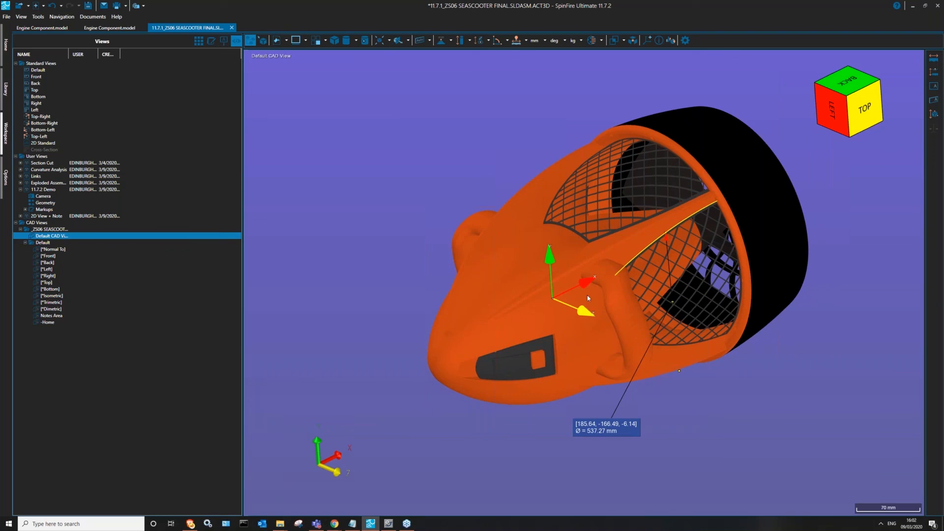
right_click(607, 432)
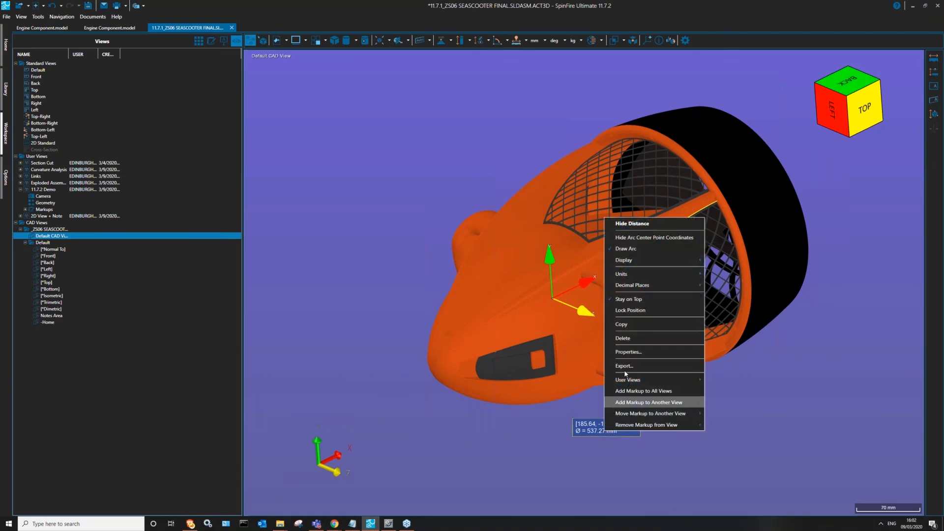
click(622, 338)
Step: Enable a section plane through the seascooter in Projection Mode and move the plane clear of the model's top side
click(400, 41)
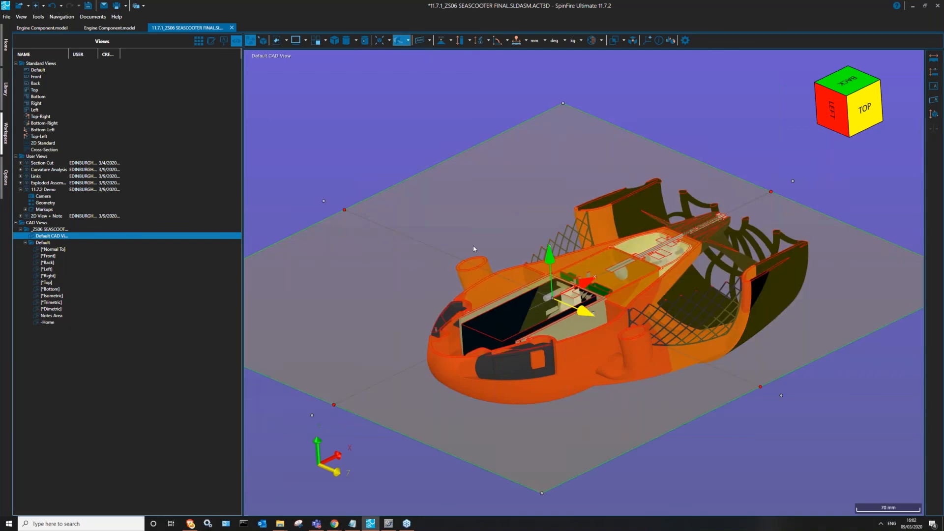
middle_drag(516, 283, 524, 317)
scroll(524, 321, down, 3)
right_click(484, 215)
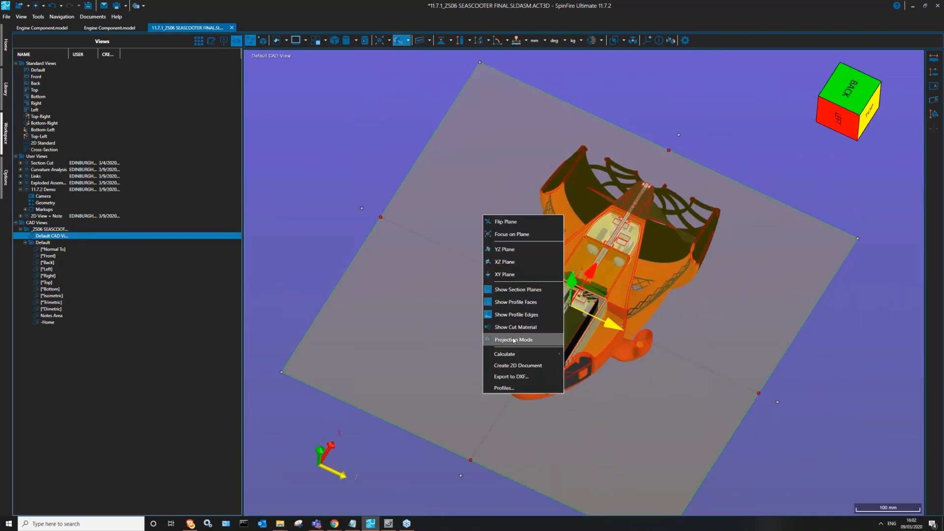
click(515, 344)
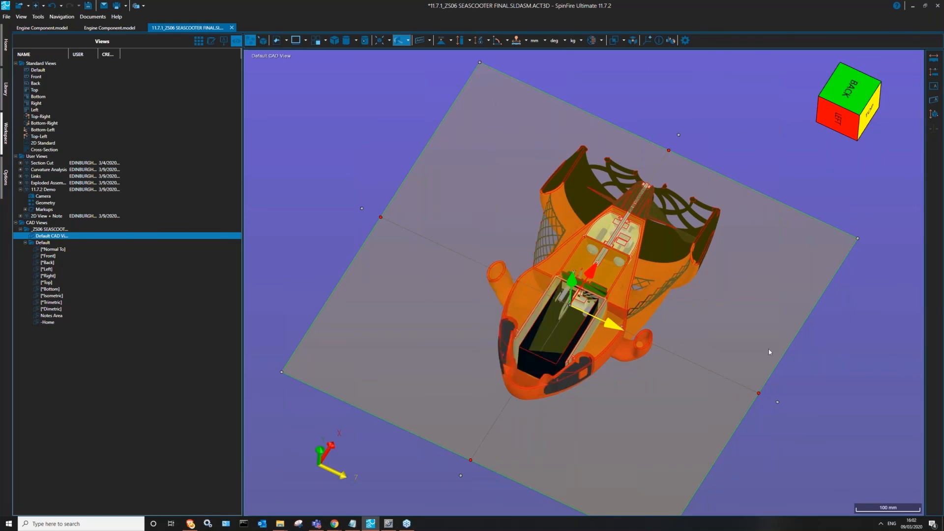
drag(730, 296, 459, 170)
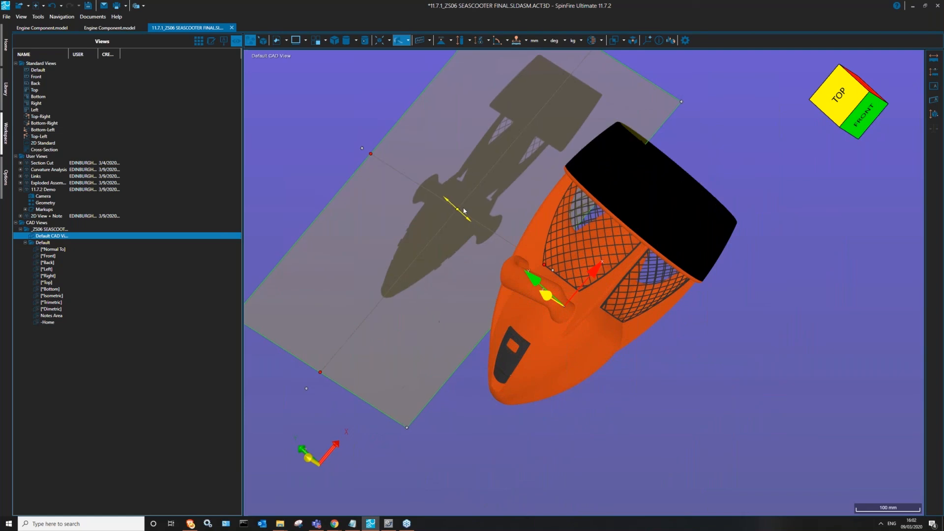
Step: Move the section plane back into the seascooter so that it cuts through the body
right_click(431, 143)
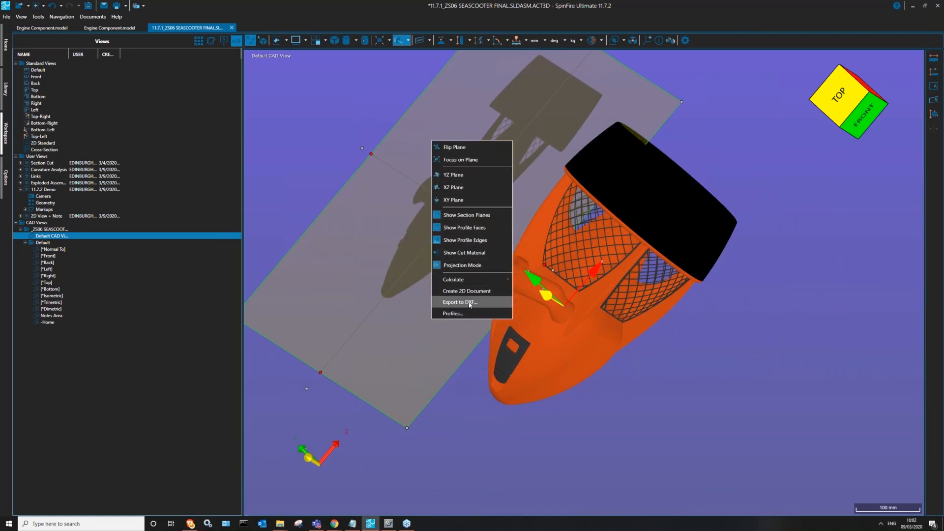
click(455, 374)
drag(400, 221, 485, 258)
drag(445, 216, 632, 179)
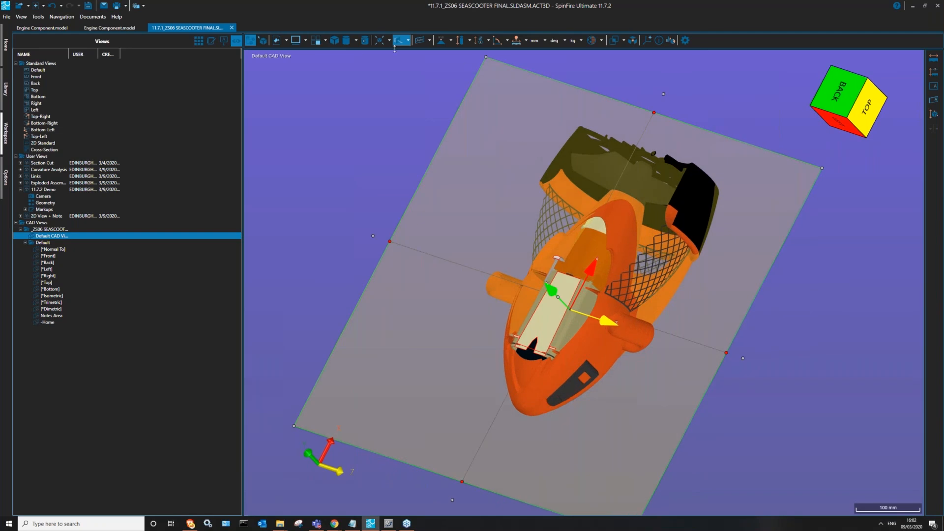
Step: Try the Show Cut Material and Show Profile Faces settings in the section definition, restoring both before accepting it
click(408, 40)
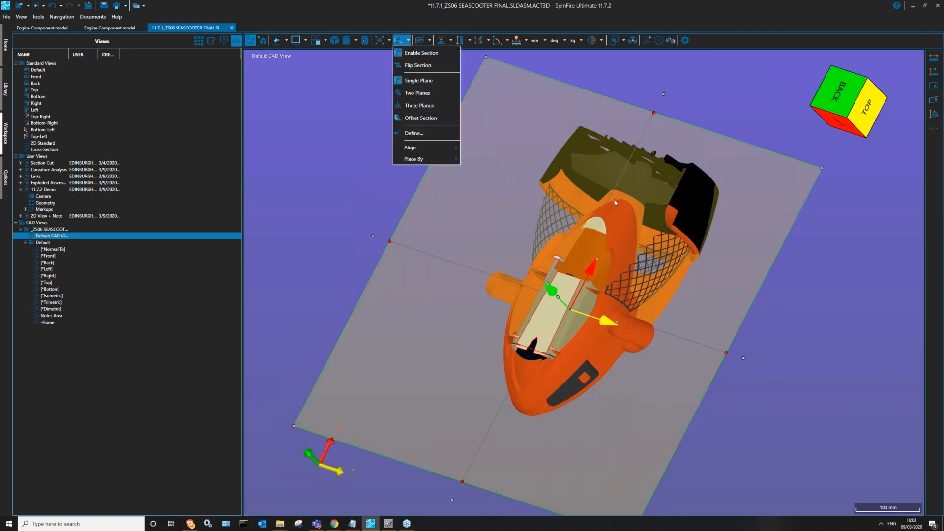
click(411, 134)
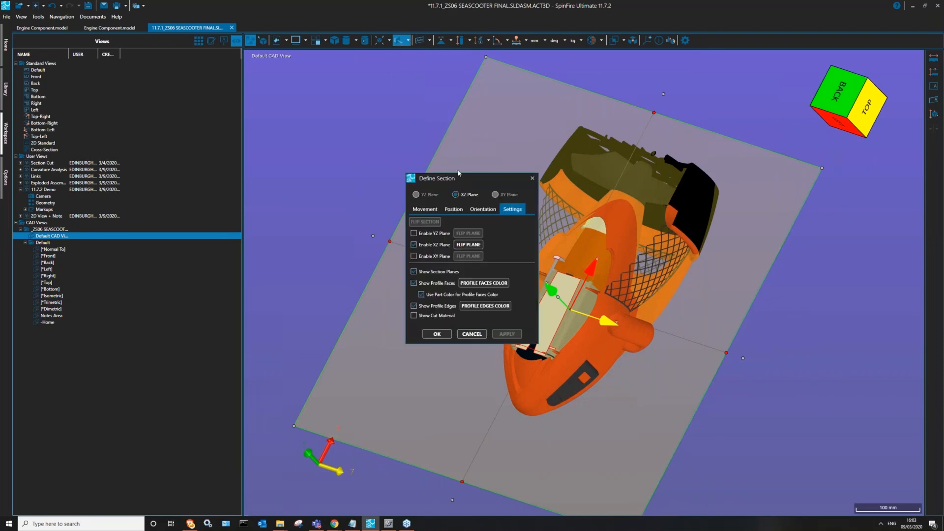
drag(459, 173, 310, 75)
click(266, 216)
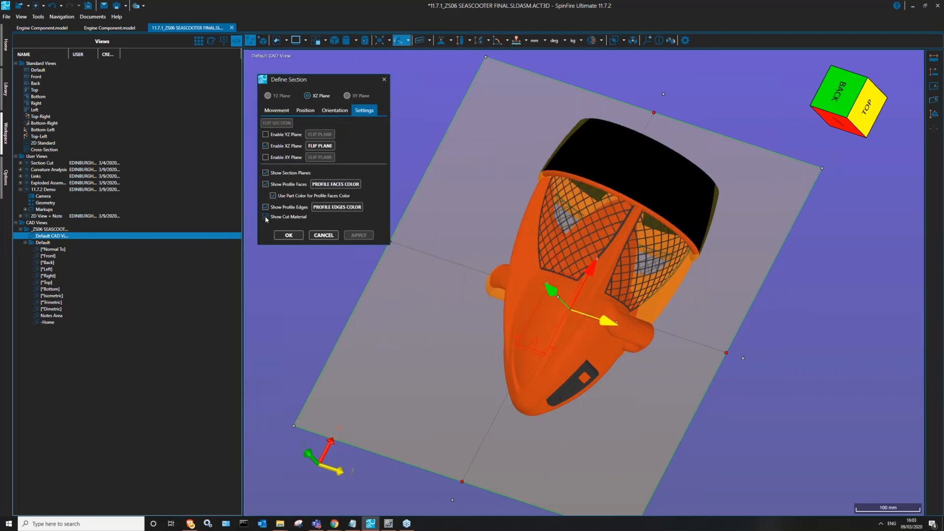
click(265, 185)
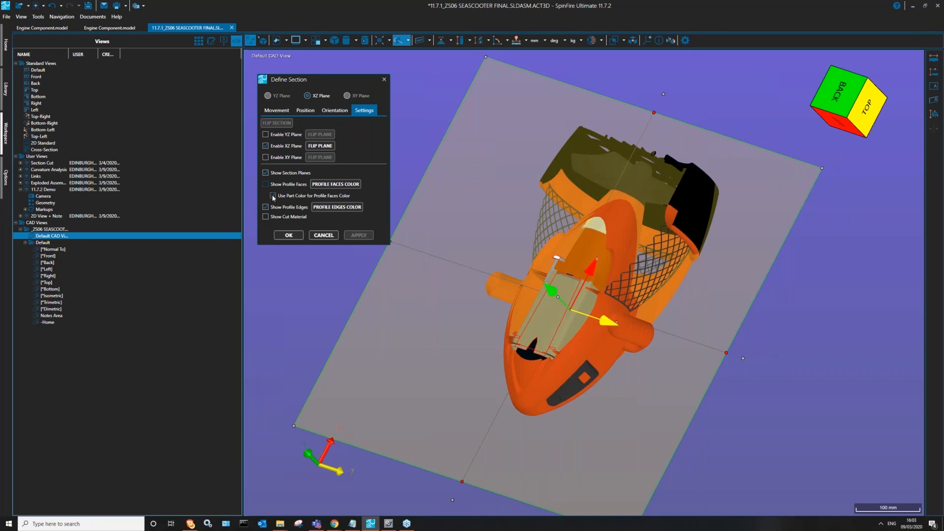
click(266, 185)
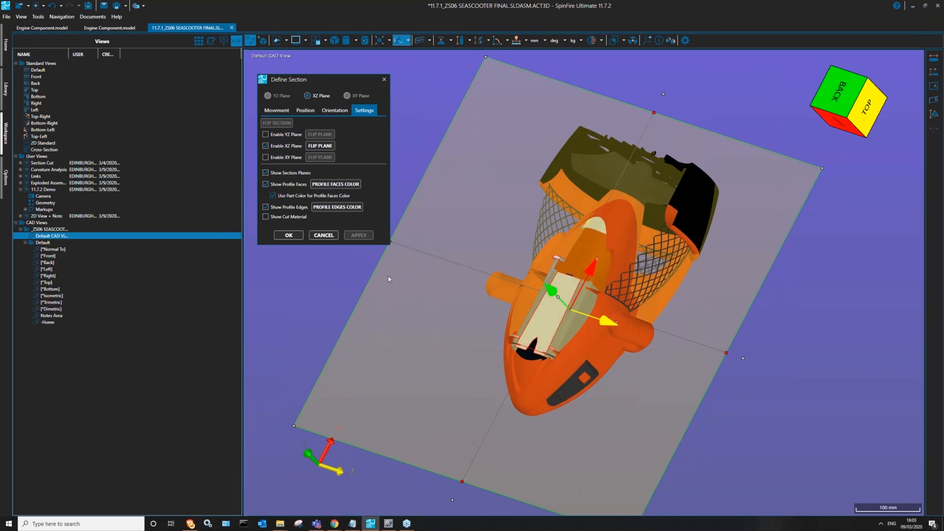
middle_drag(496, 296, 514, 257)
scroll(546, 308, up, 3)
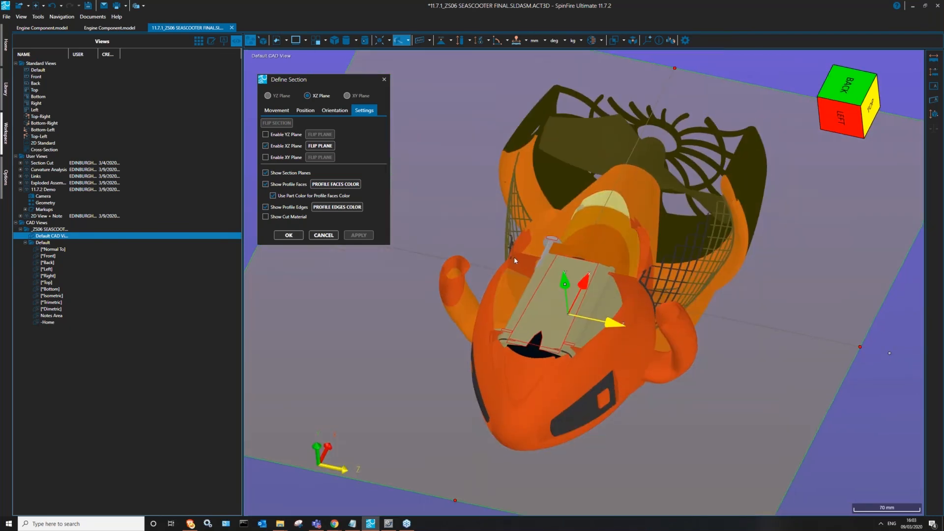
click(289, 235)
Step: Create a 2D document from the section and compare it with the 3D model, ending on the 2D drawing
right_click(429, 170)
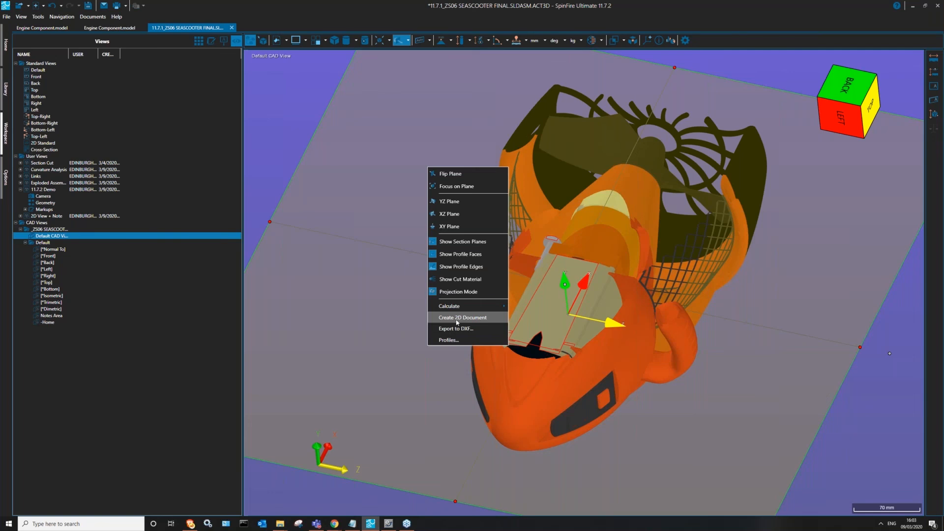
click(468, 319)
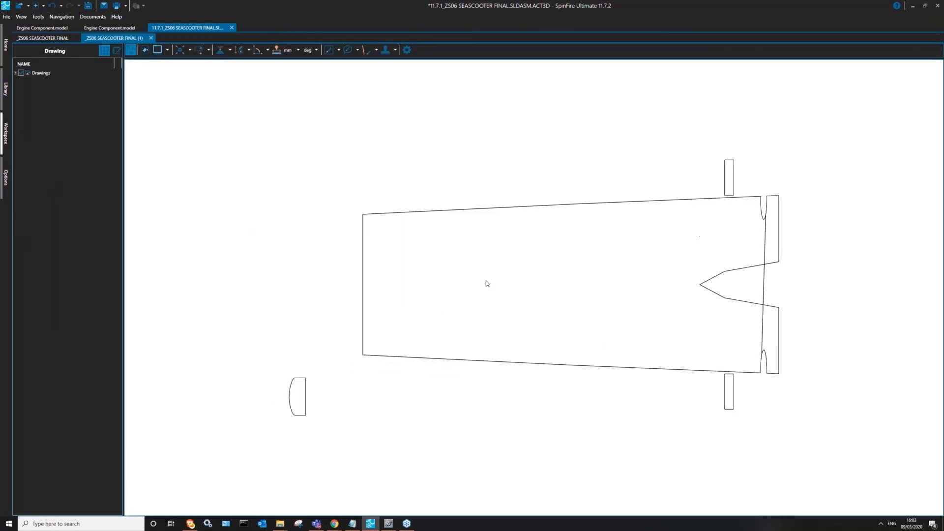
click(49, 39)
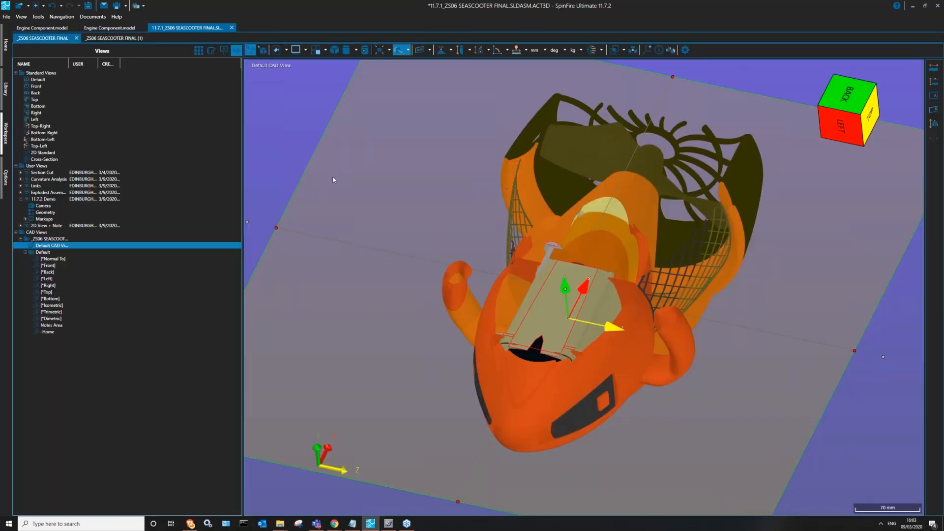
scroll(534, 171, down, 2)
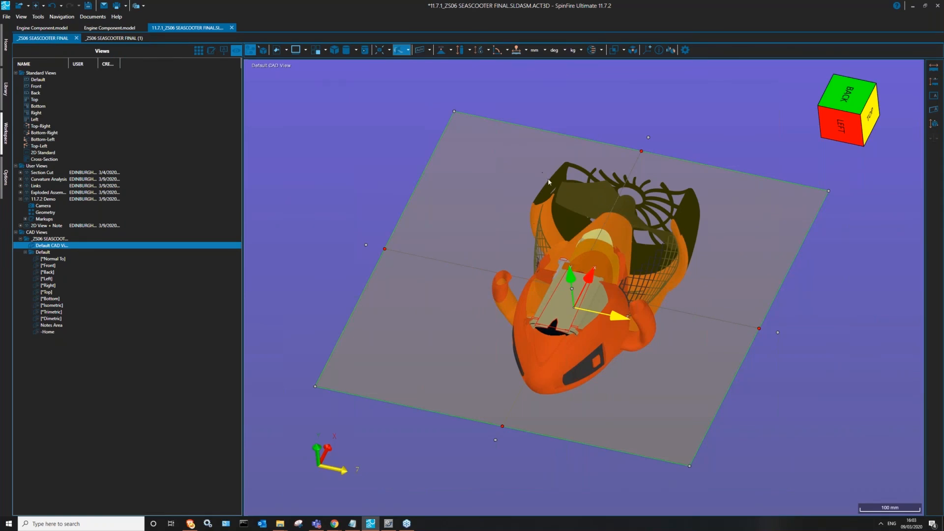
click(101, 38)
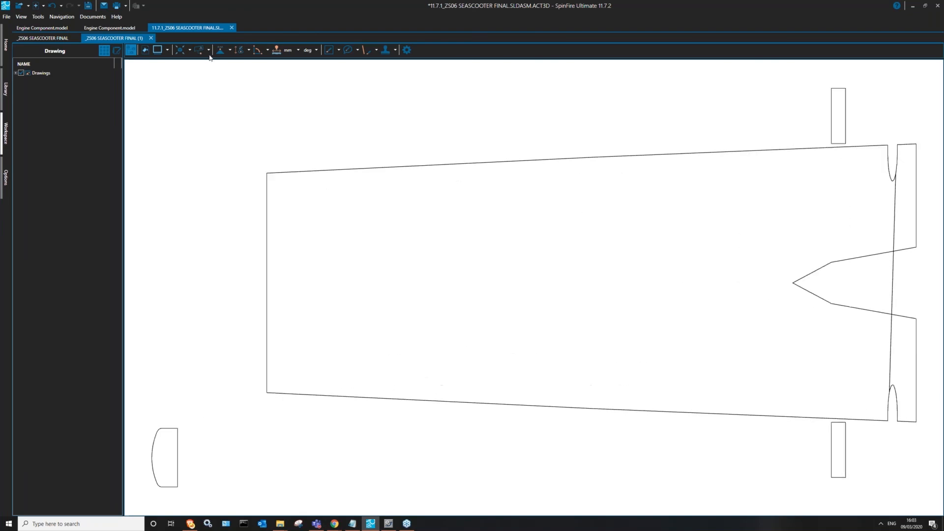
Step: Measure the section outline's long upper edge in the 2D drawing with Smart Edge Dimension
click(270, 49)
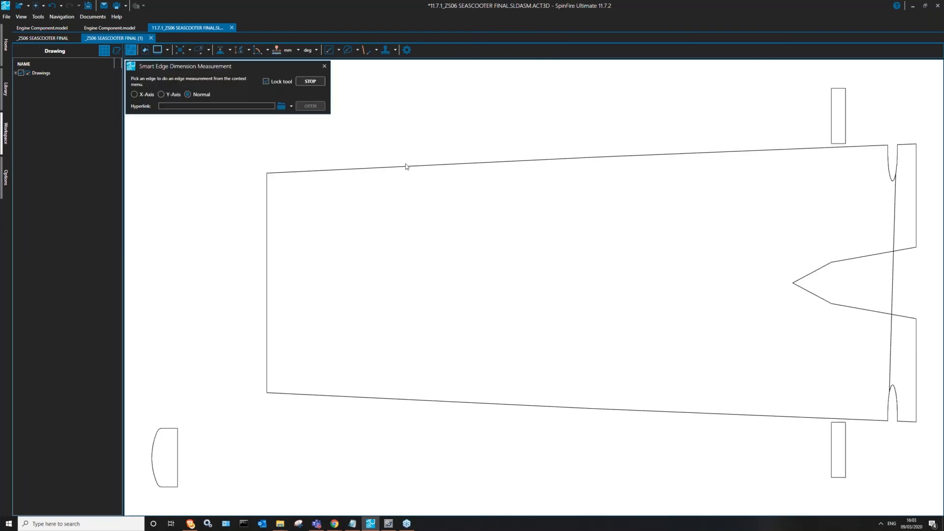
click(408, 170)
scroll(413, 213, down, 2)
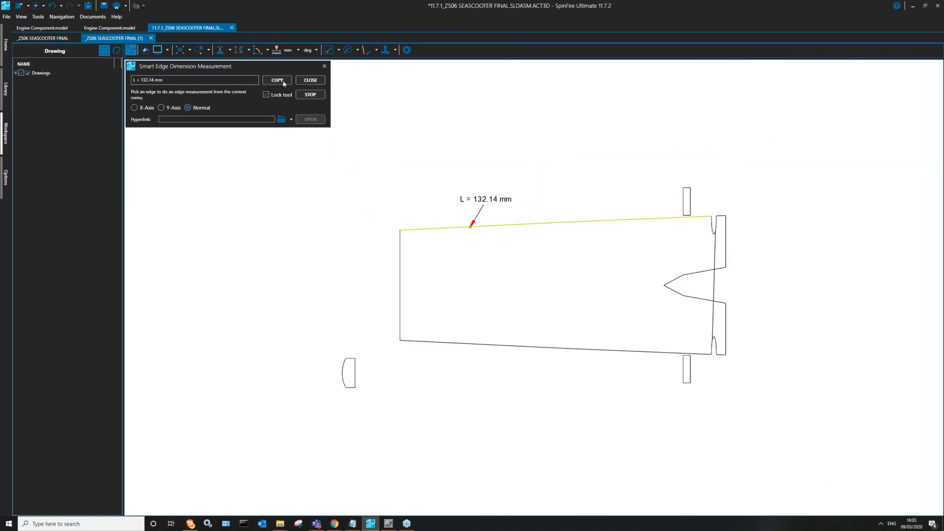
Step: Close the edge measurement tool and try out a speech-bubble shape beside the section outline in the 2D drawing
click(310, 80)
click(324, 66)
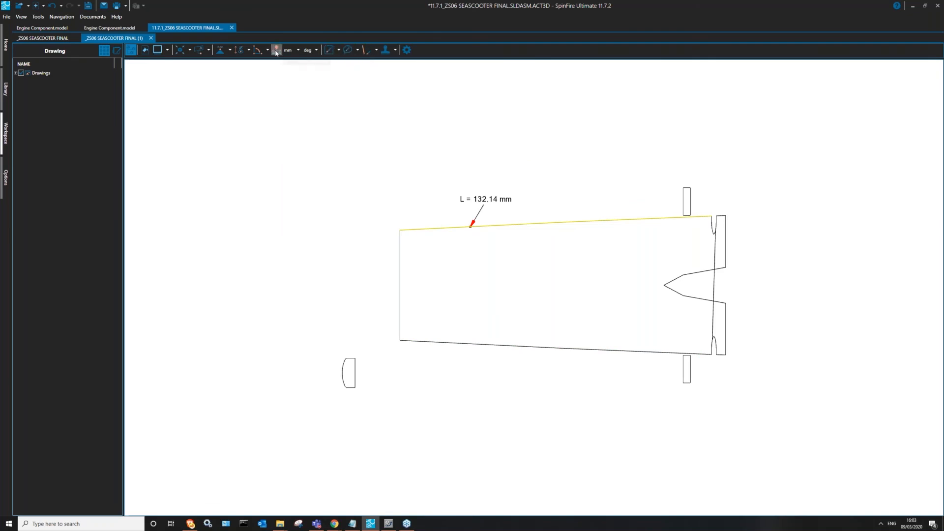
click(347, 50)
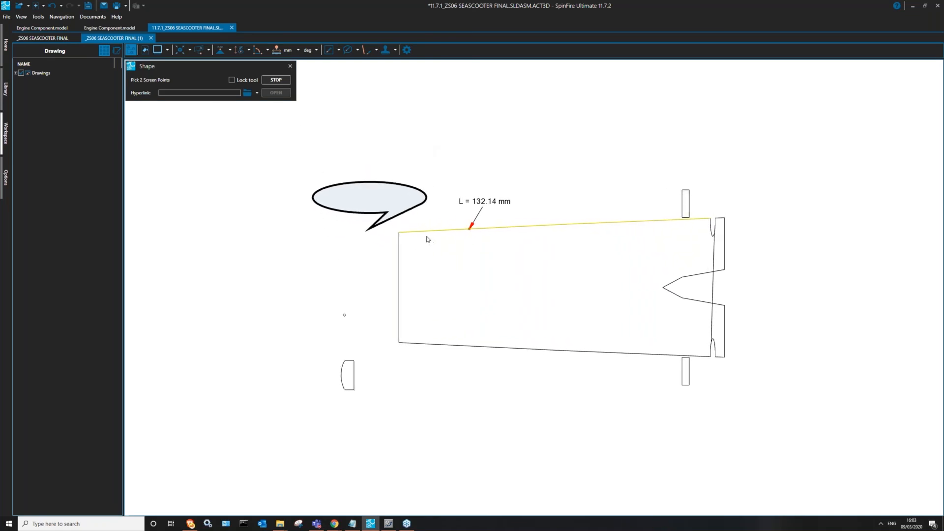
key(Escape)
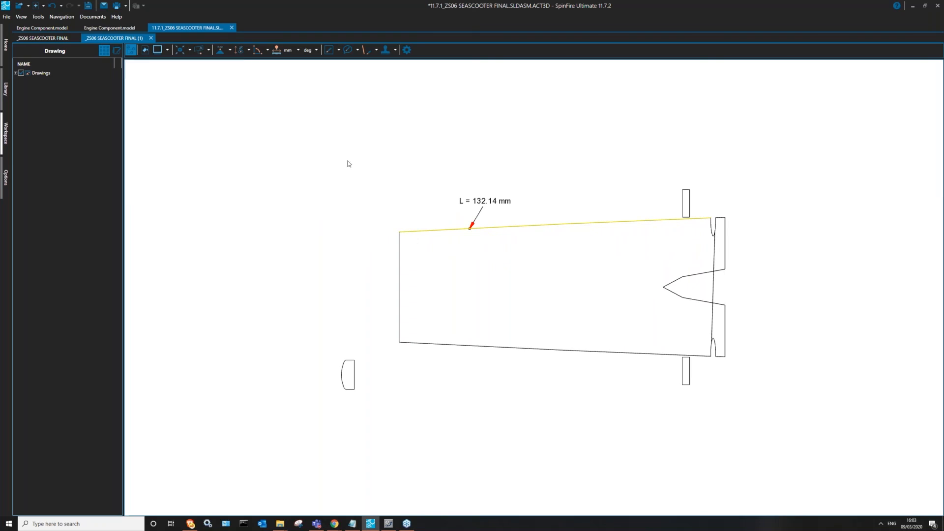
Step: Return to the sectioned 3D seascooter model and examine the cut body from several angles and distances
click(58, 41)
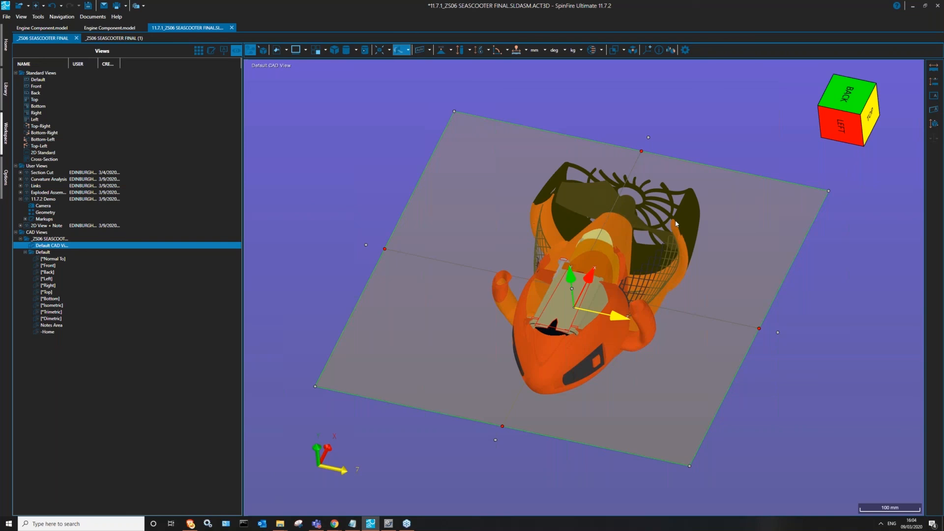
drag(499, 190, 442, 185)
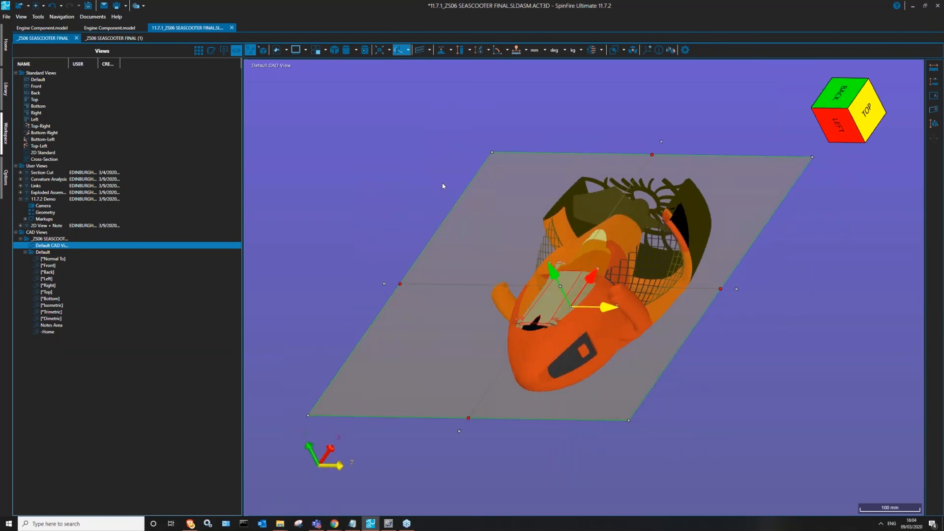
drag(521, 213, 463, 215)
scroll(517, 236, down, 2)
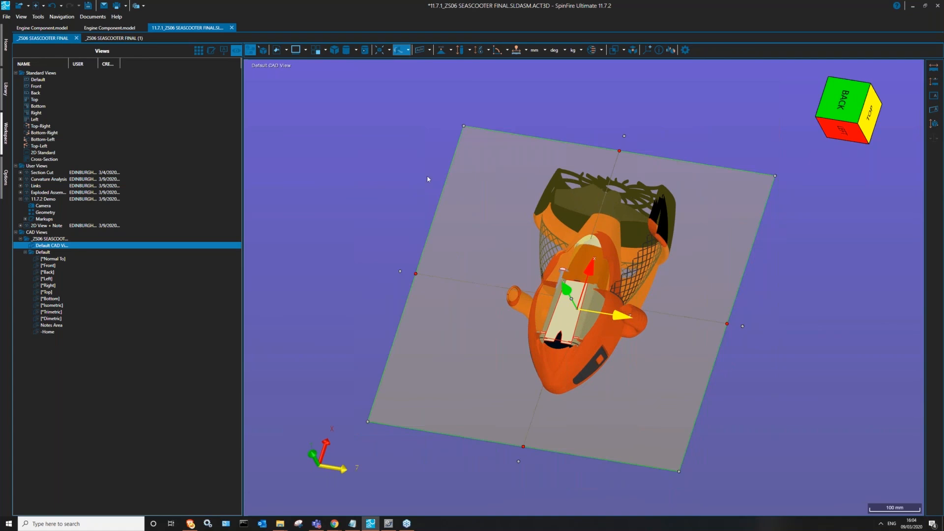
right_drag(386, 134, 398, 194)
drag(631, 106, 300, 229)
middle_drag(317, 285, 432, 231)
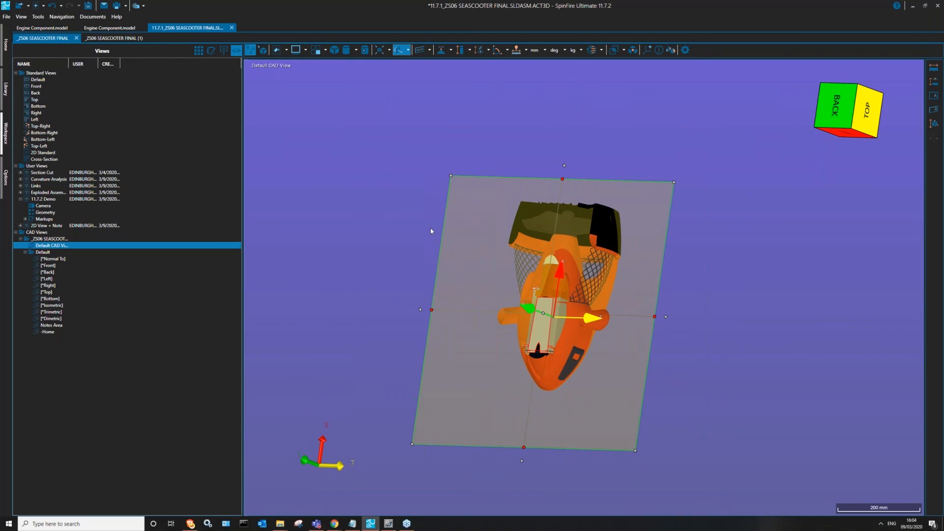
scroll(431, 231, up, 2)
drag(431, 231, 586, 138)
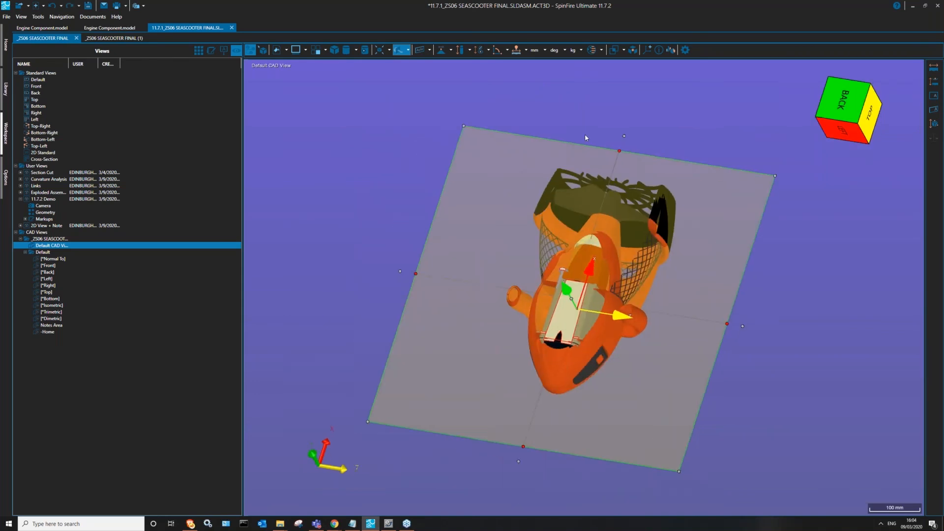
scroll(588, 132, down, 2)
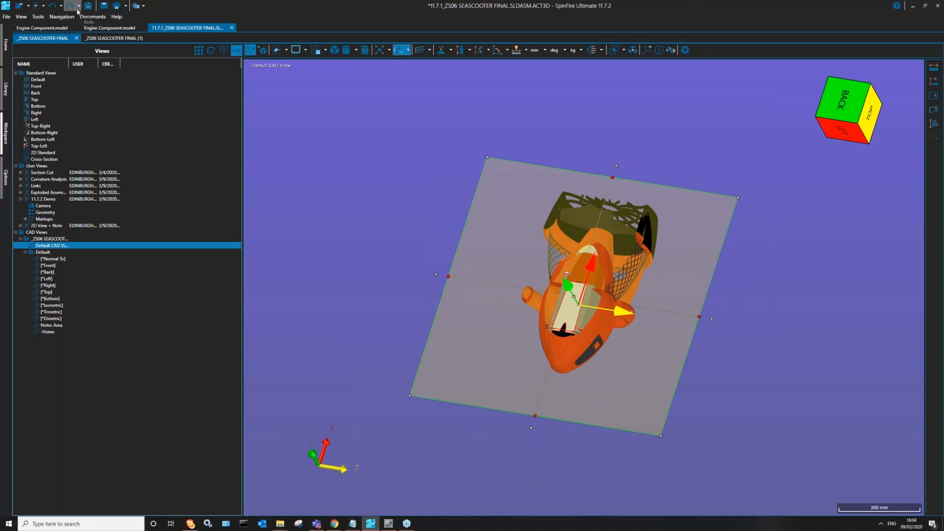
Step: Review the complete undo history of camera and markup changes without undoing anything
click(61, 6)
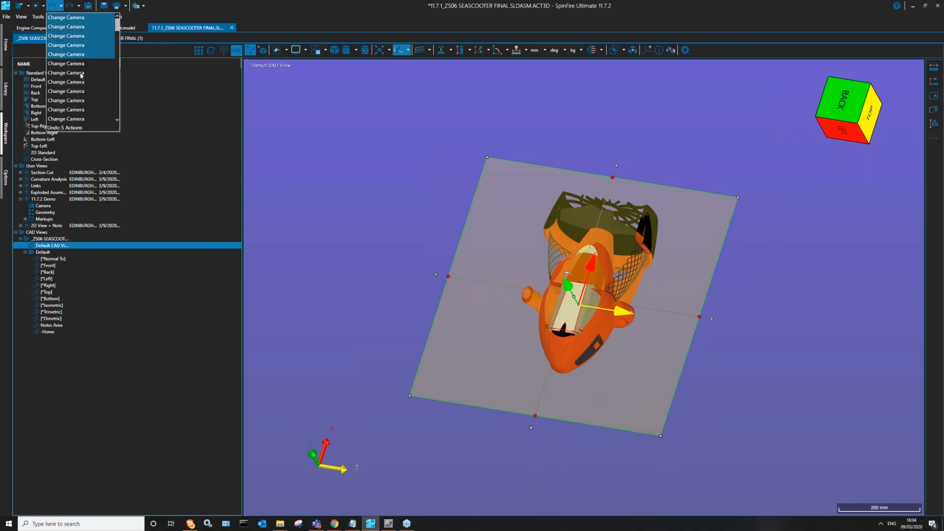
drag(119, 26, 119, 119)
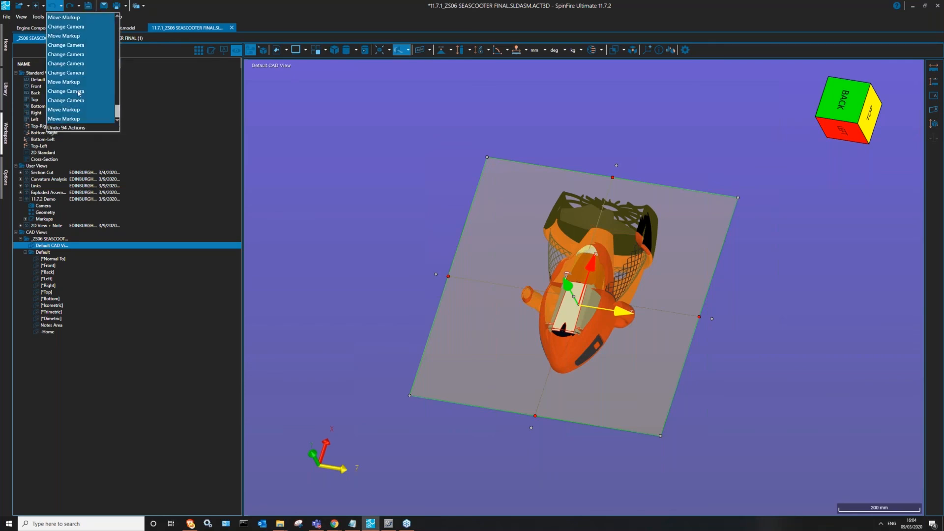
click(301, 124)
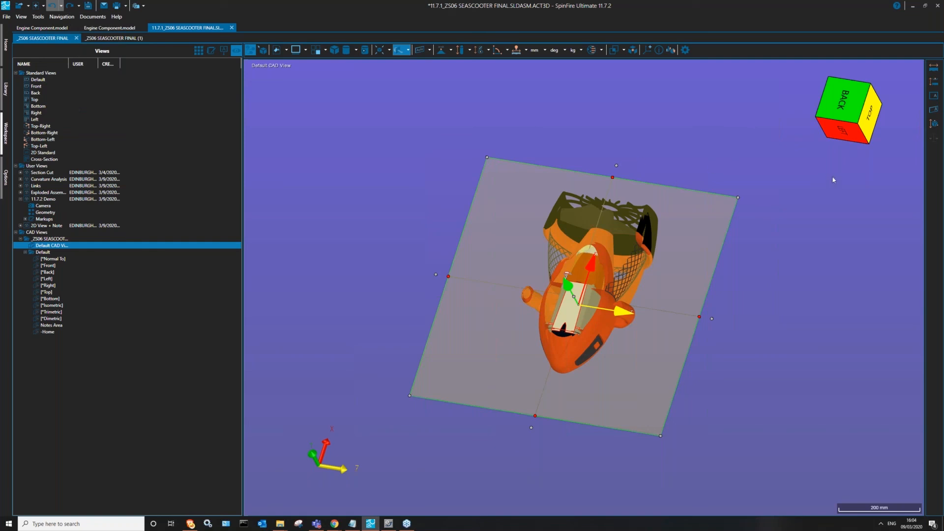
mouse_move(419, 235)
mouse_down()
mouse_move(512, 224)
mouse_move(413, 232)
mouse_up()
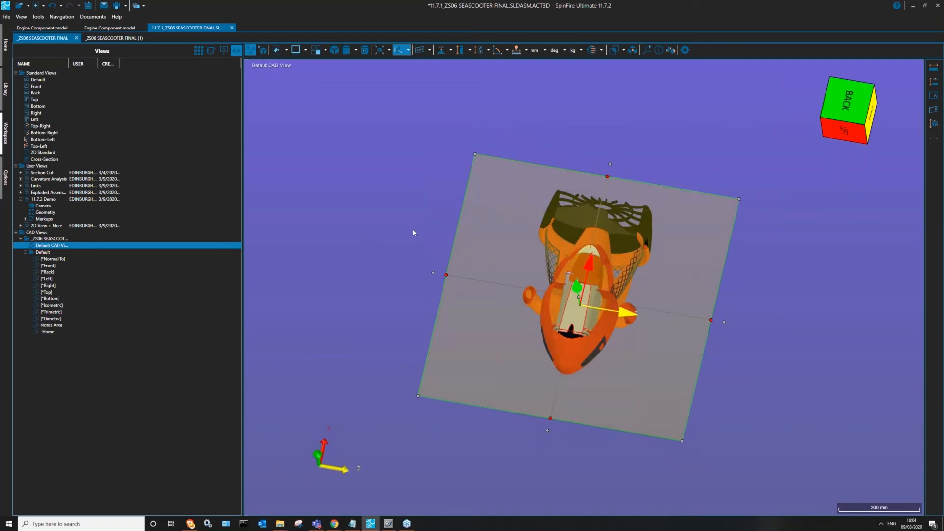